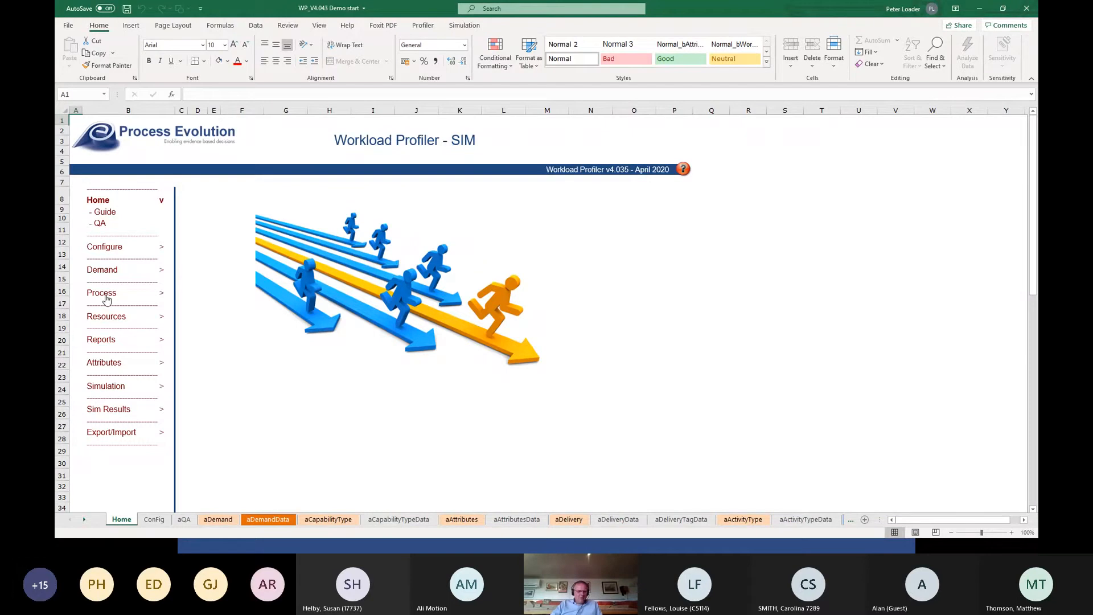
Open the capability types configuration and enter "Initial Assessment" as the first capability tag.
click(108, 251)
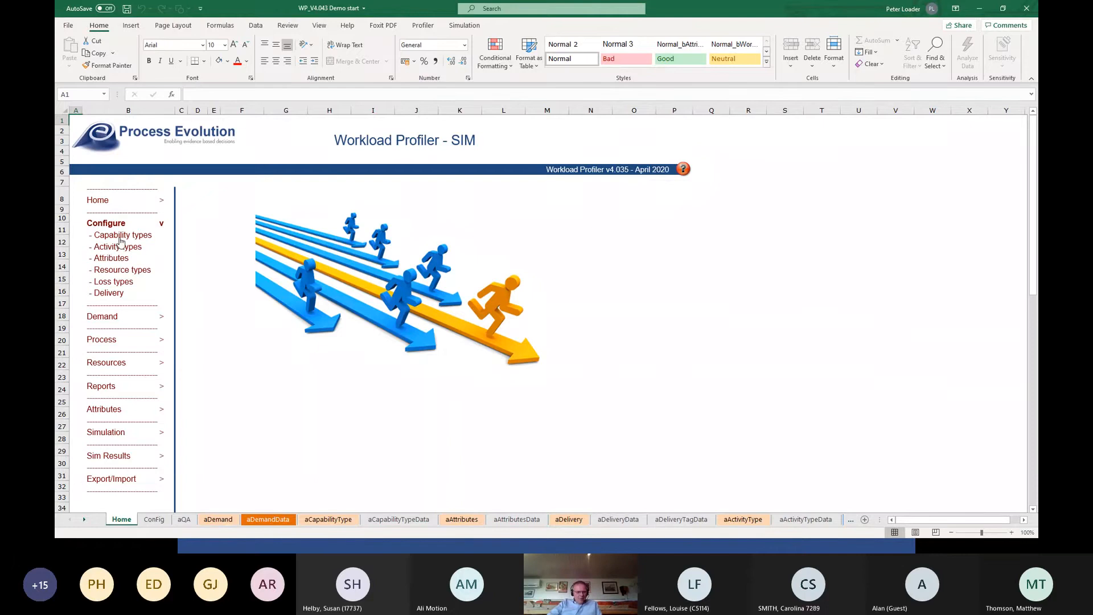
click(120, 240)
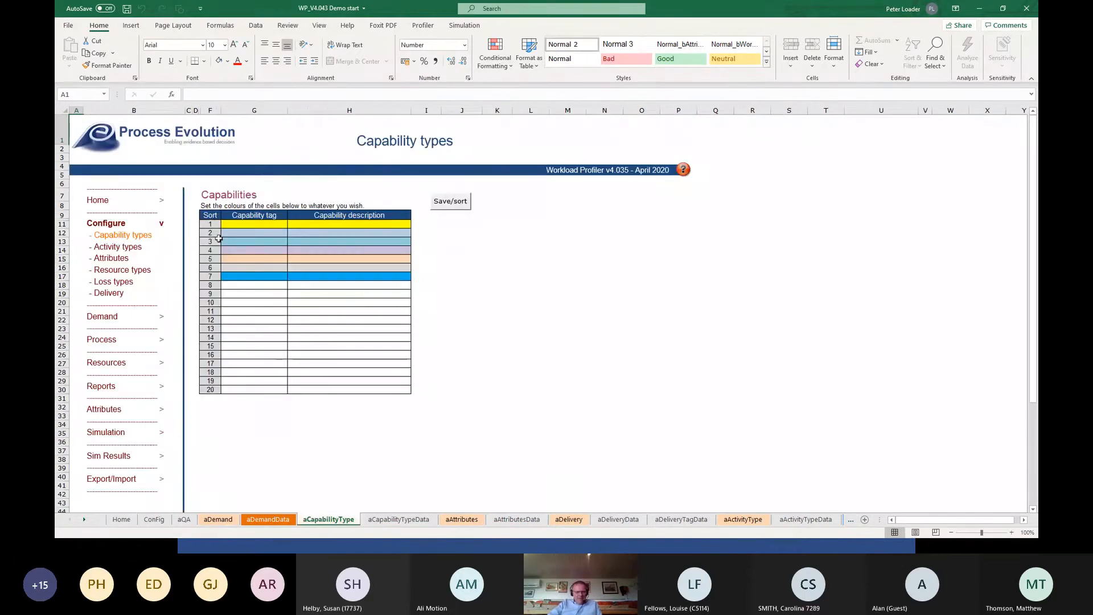
click(237, 223)
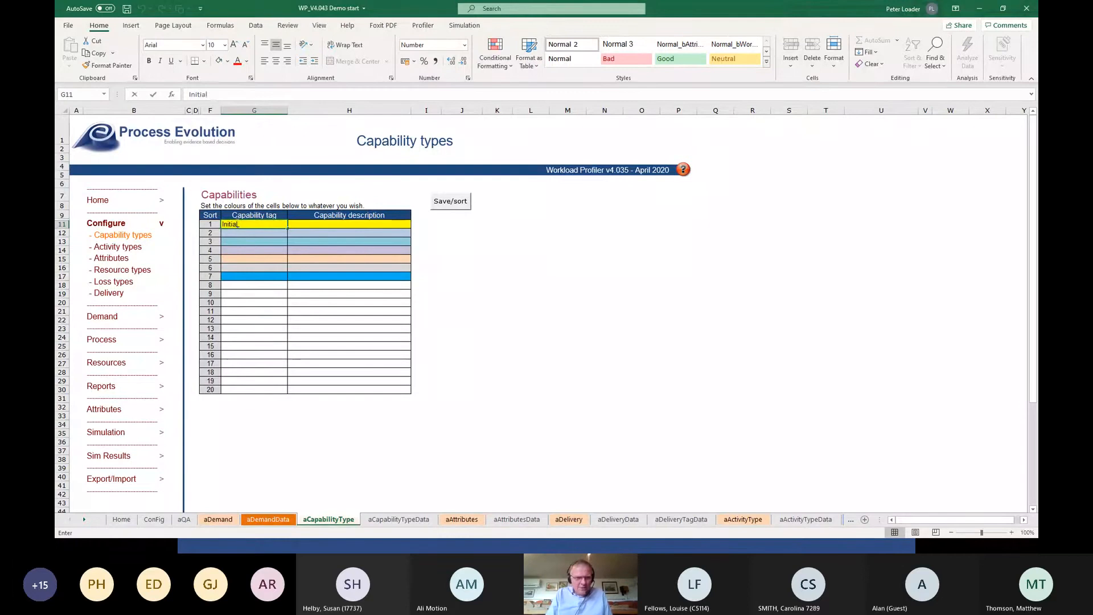
text(Initial Assess)
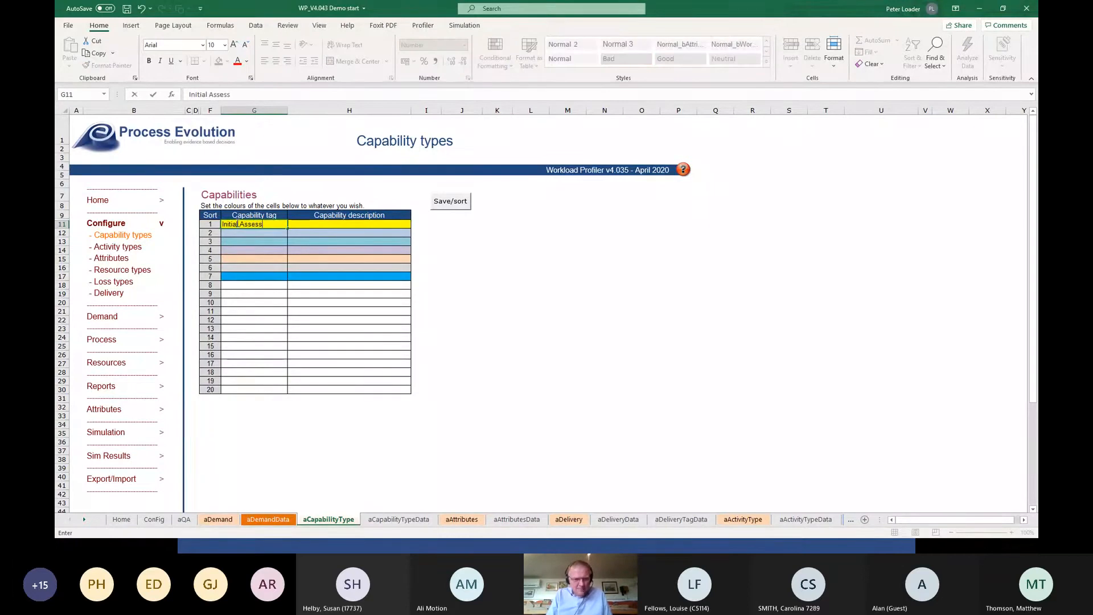
text(ment)
key(Return)
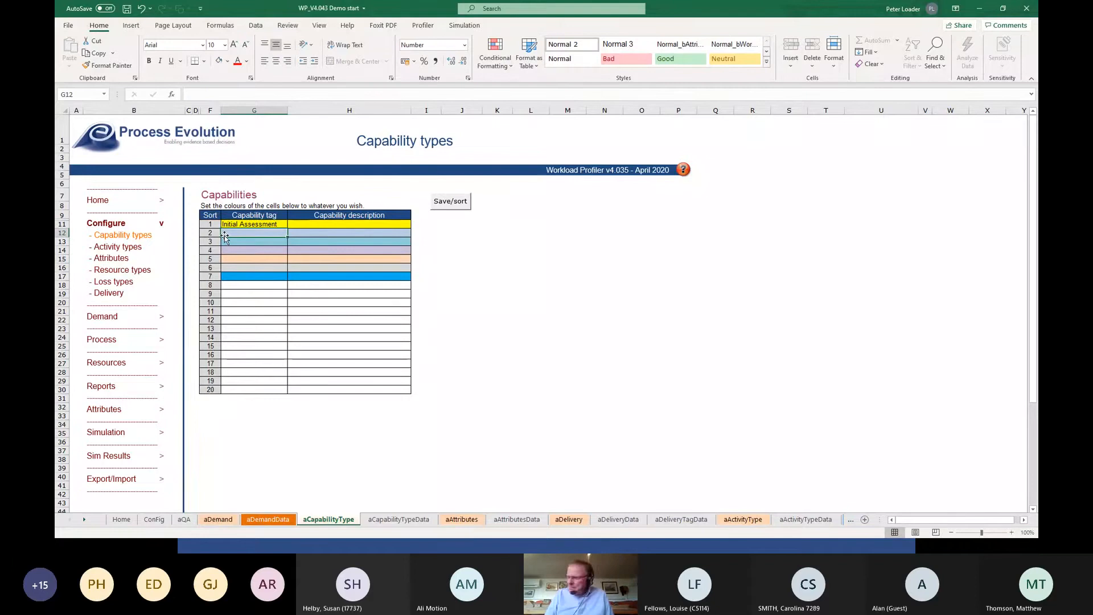
Enter "Initial Investigation" as the second capability tag, with a single space between the words.
text(I)
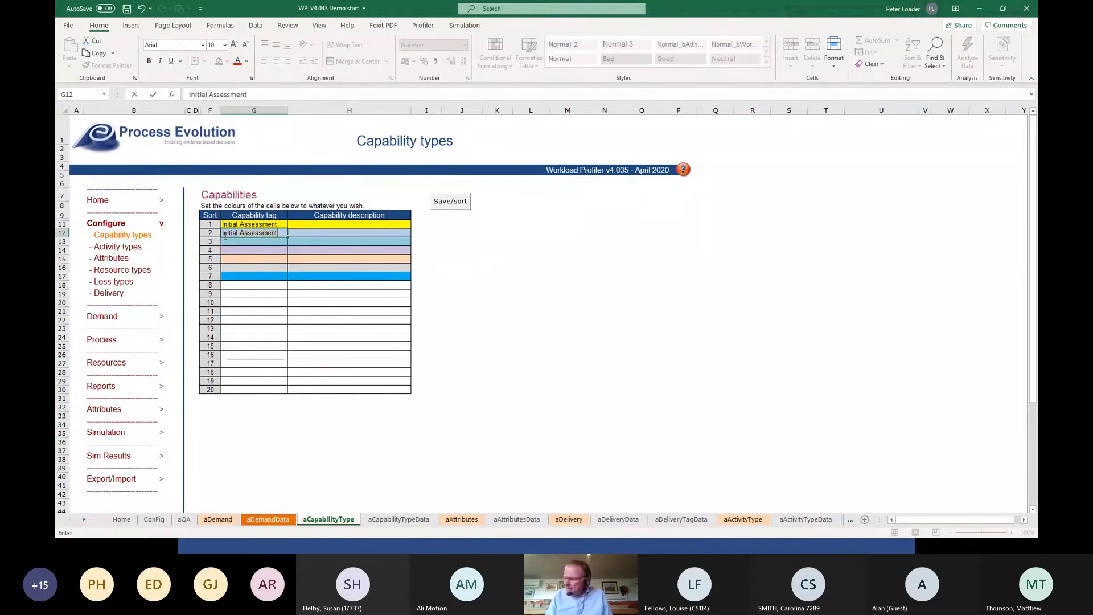
key(BackSpace)
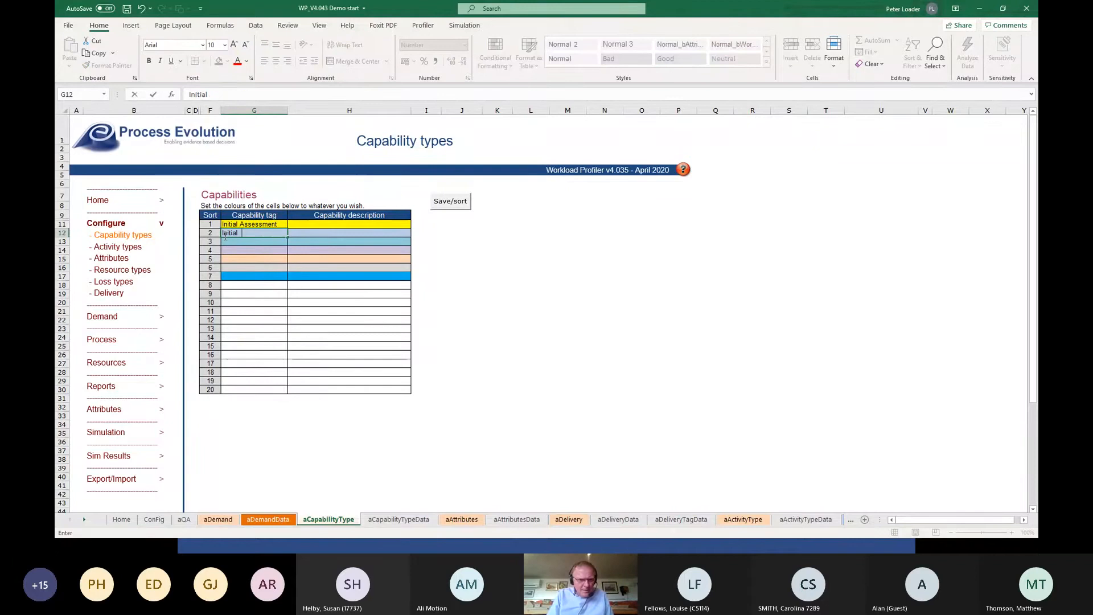
text(Invest)
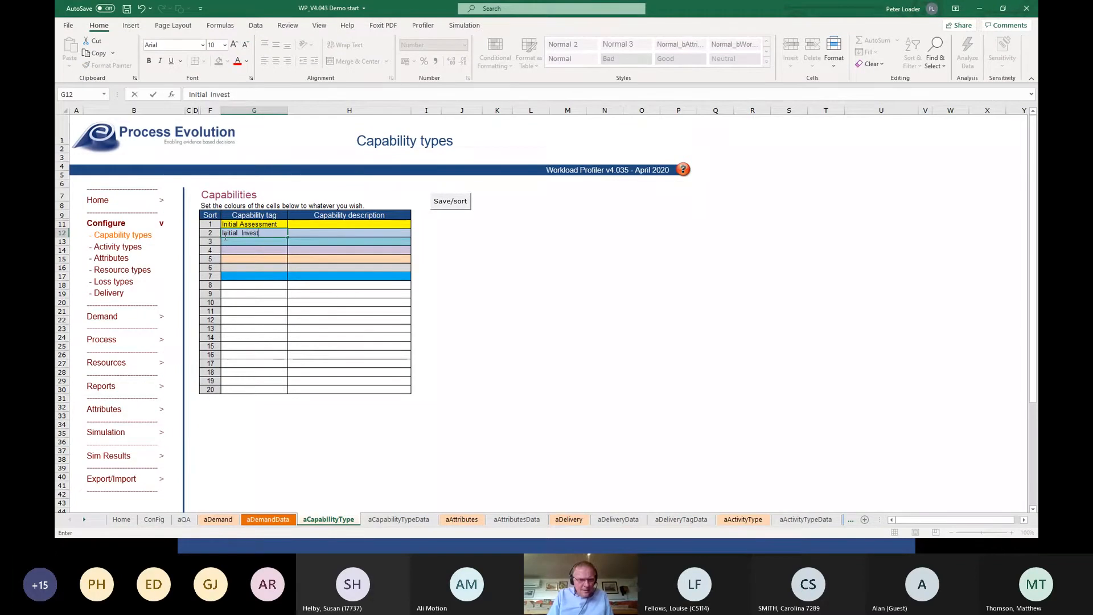
text(igation)
key(Return)
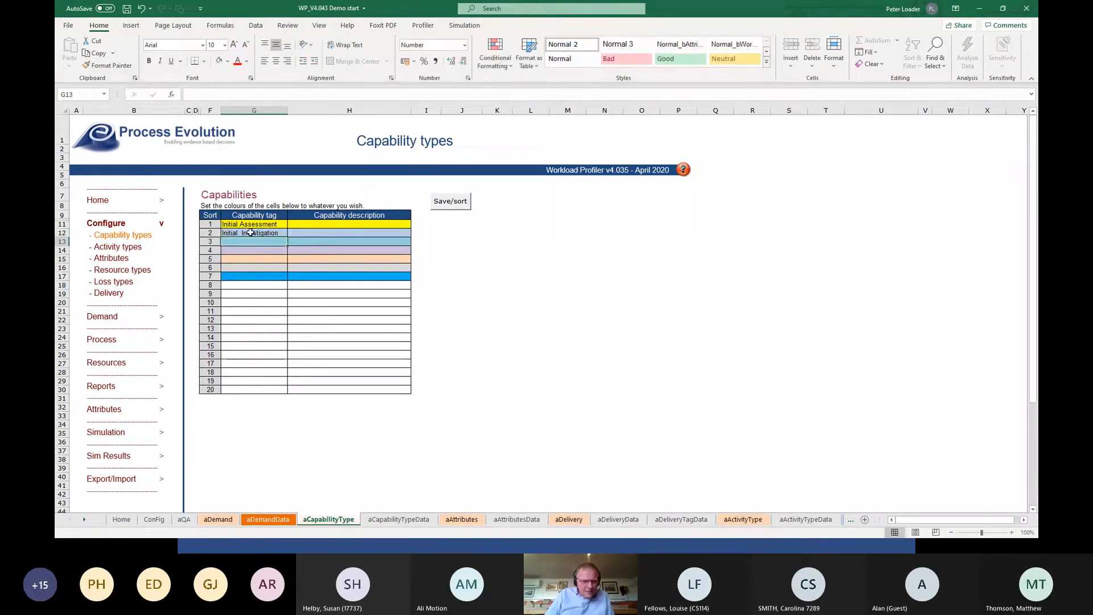
double_click(242, 233)
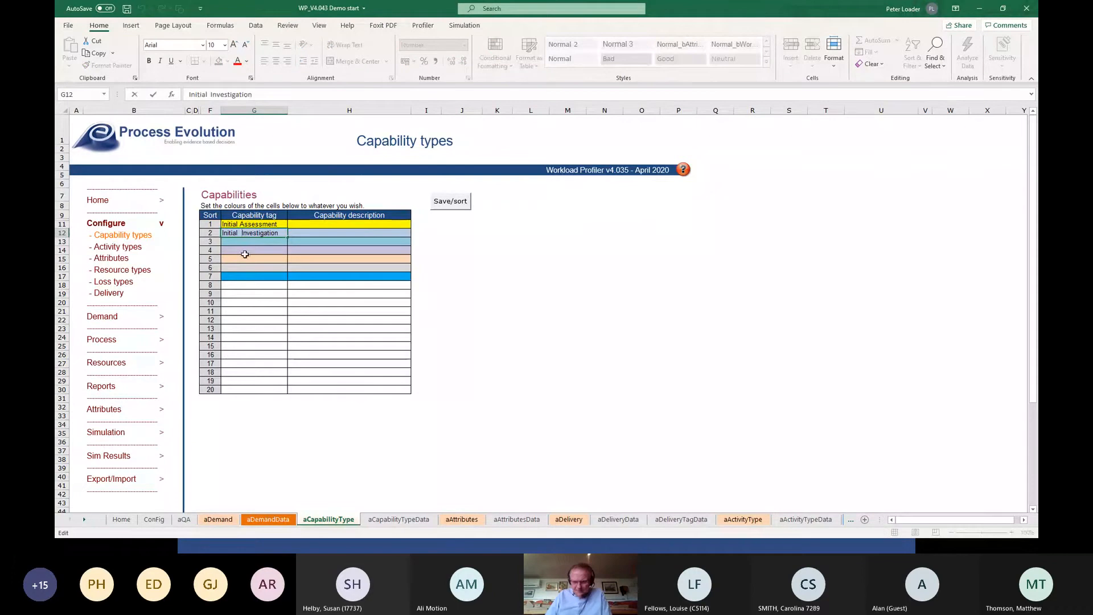
key(BackSpace)
Enter "First Interview" as the third capability tag.
click(233, 242)
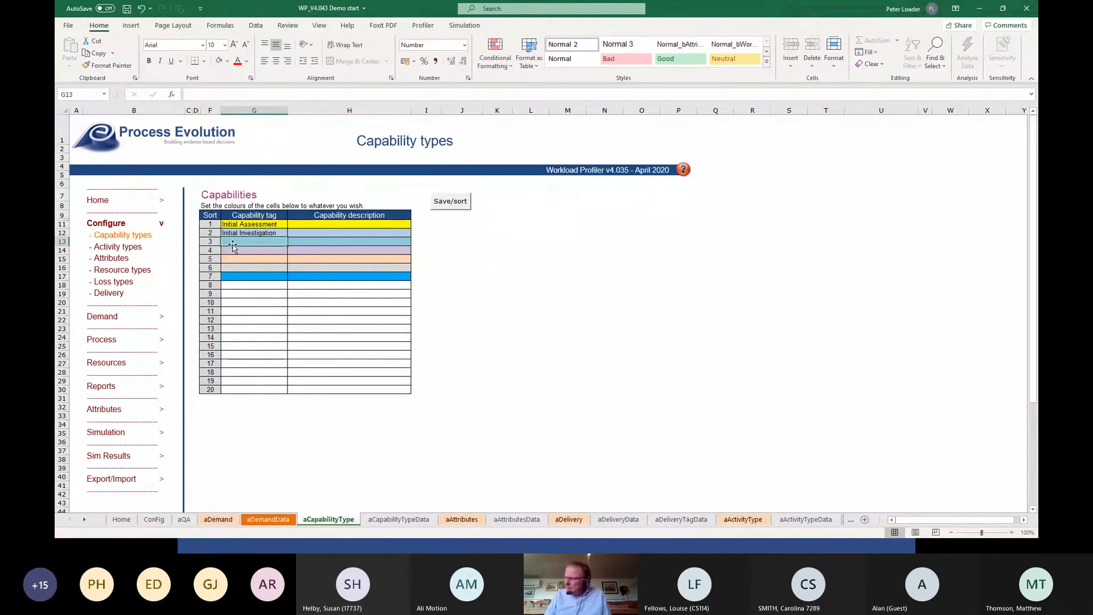
text(Fir)
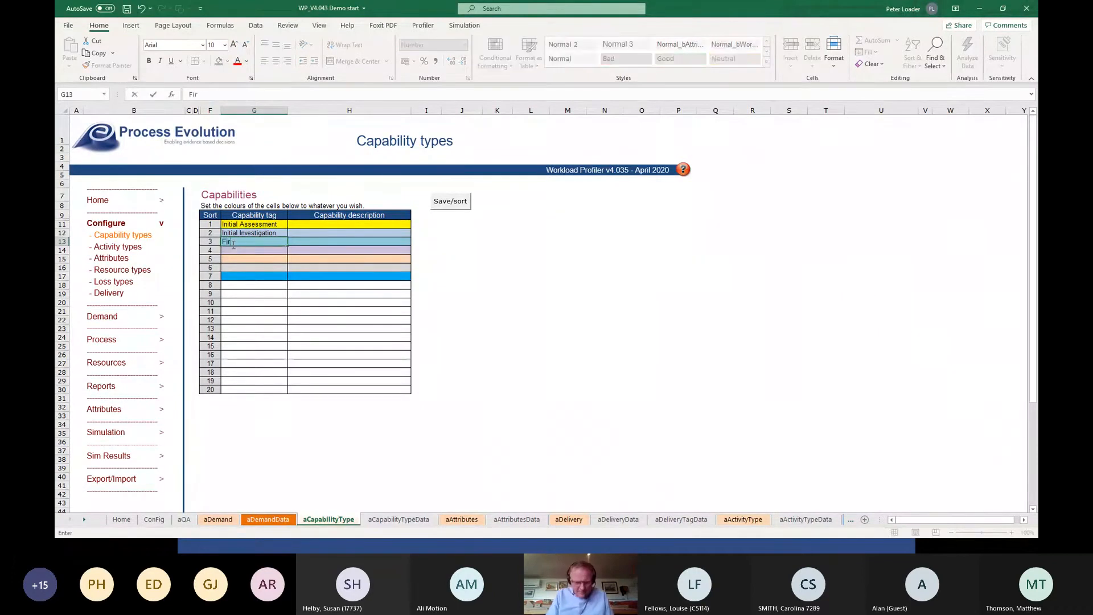
text(st Inter)
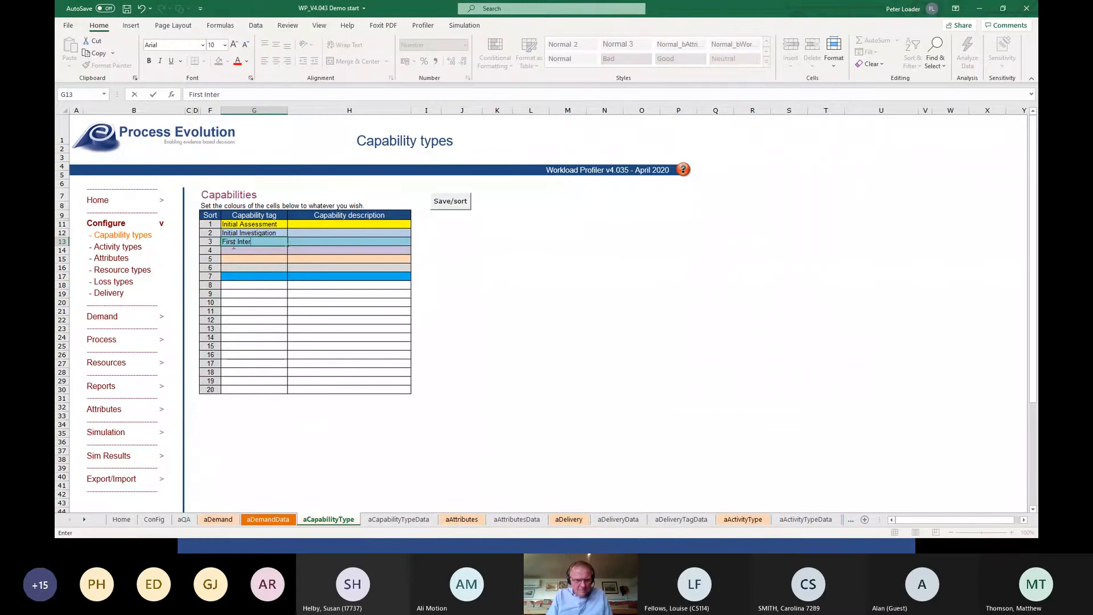
text(view)
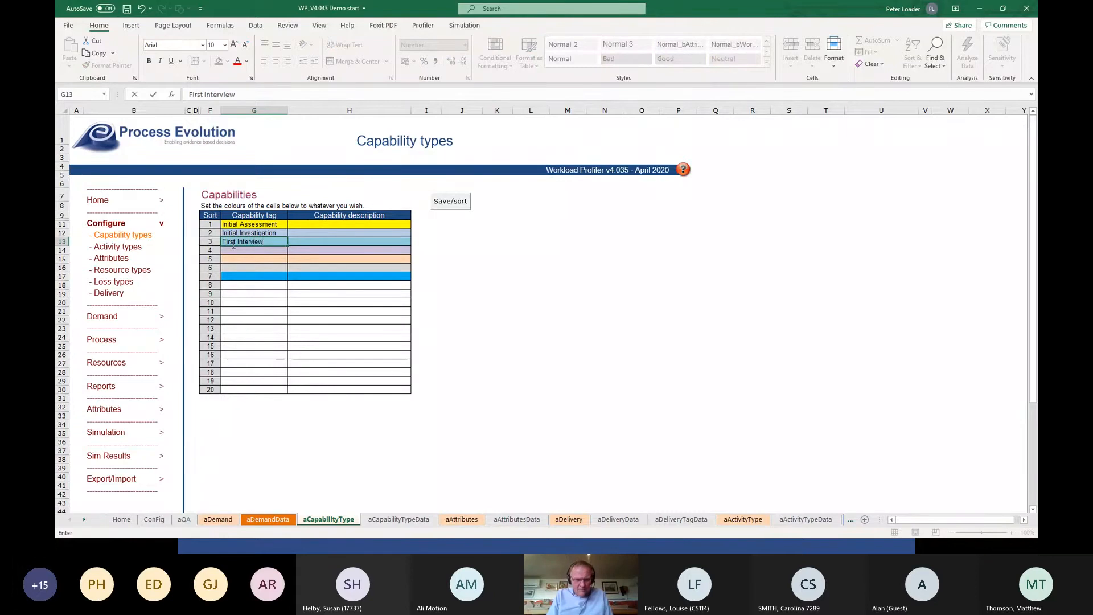
key(Return)
Enter "Follow-on Enquries" as the fourth capability tag.
text(Foll)
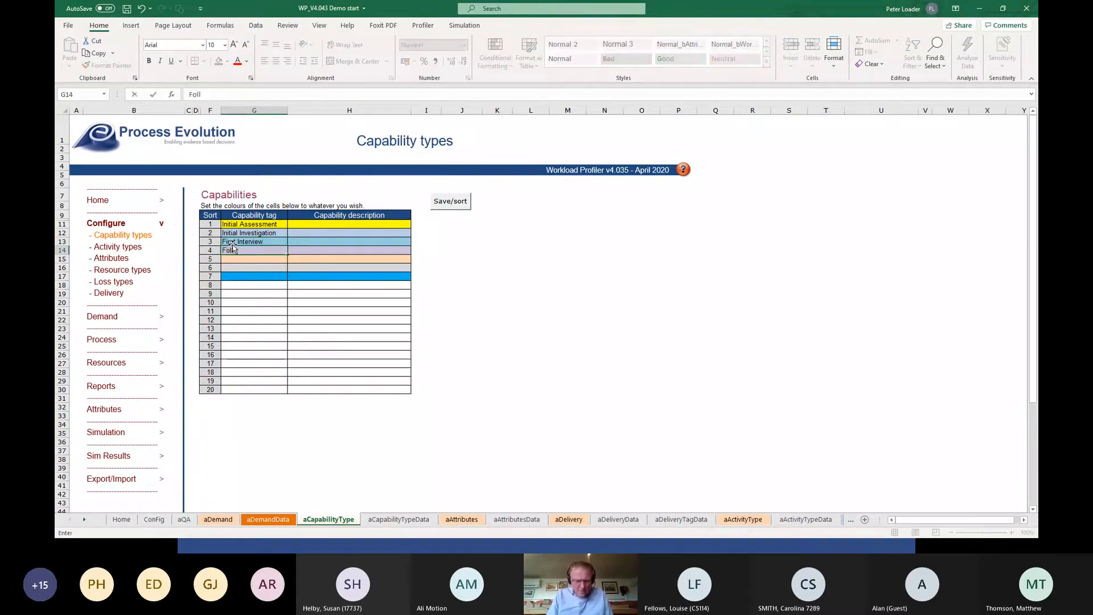
text(ow-on)
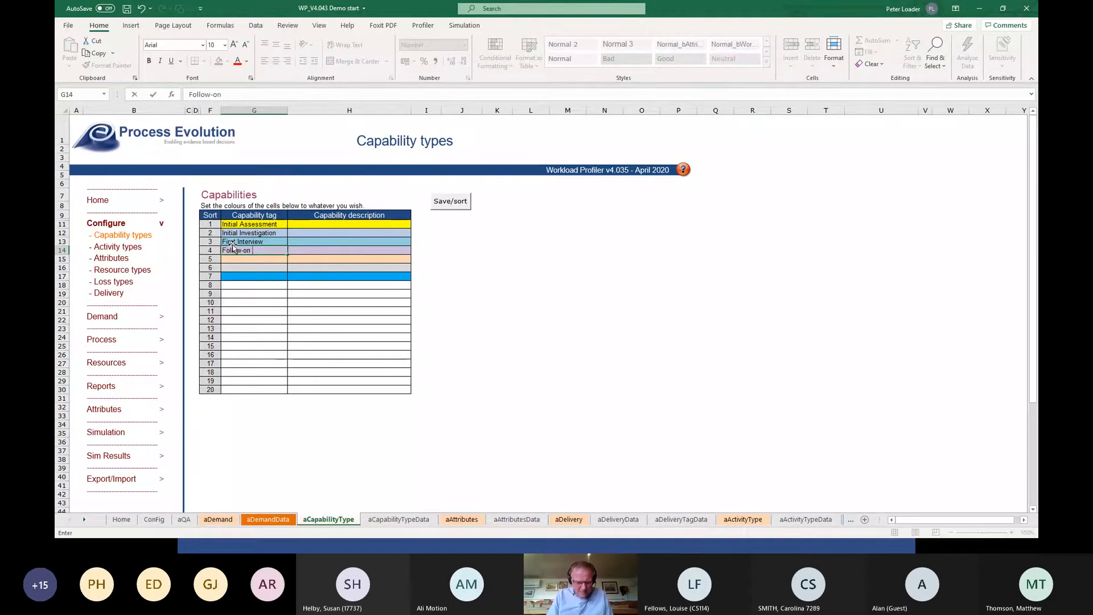
text( Enquries)
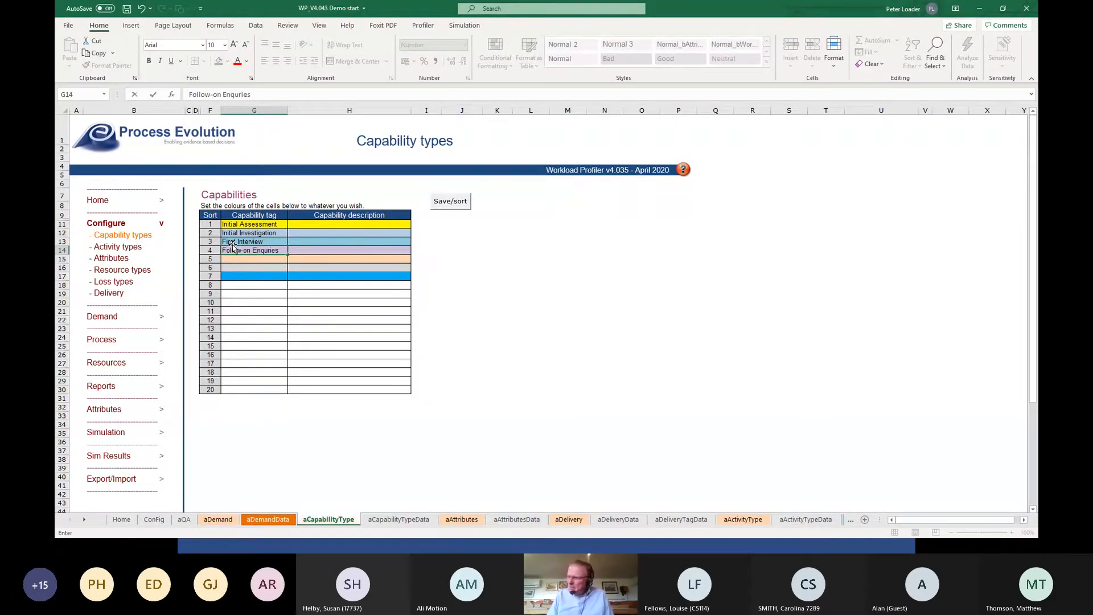
key(Return)
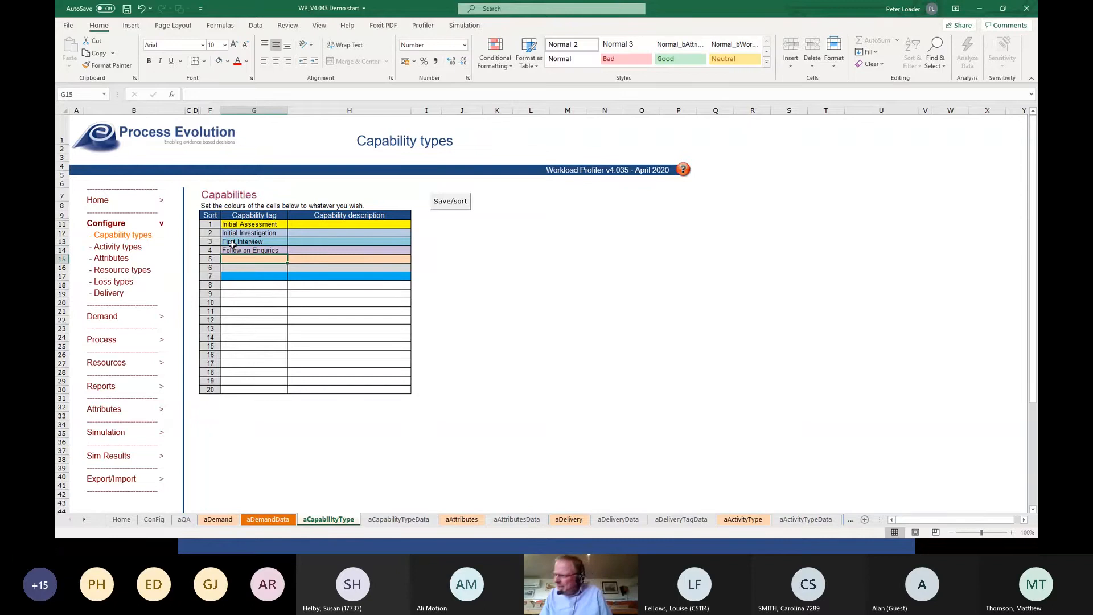
Enter "Post-charge" and "Disposal" as the fifth and sixth capability tags.
text(Post-charge)
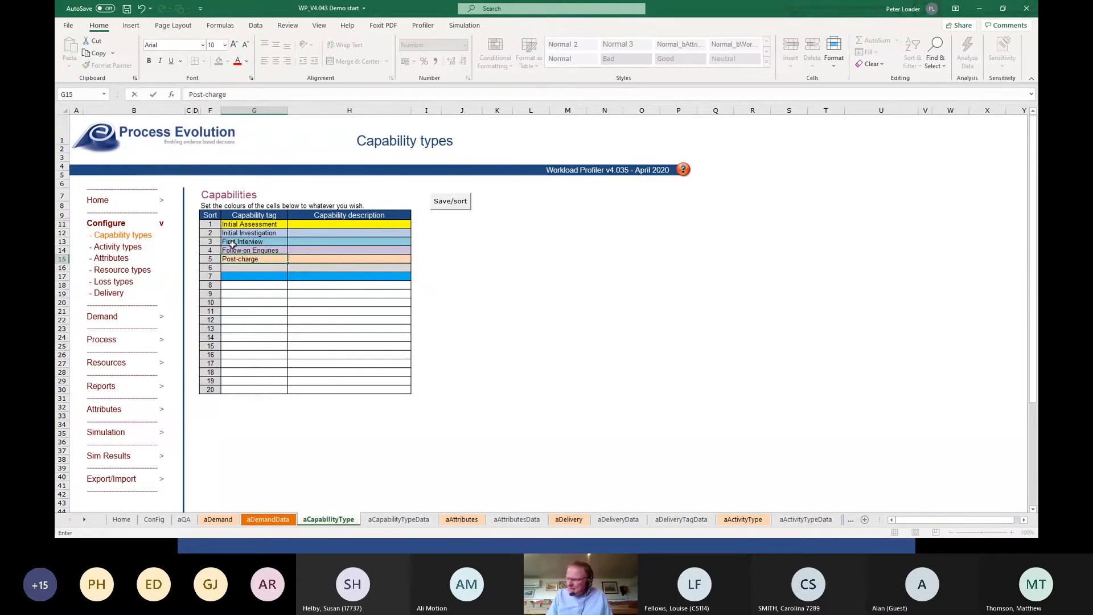
key(Return)
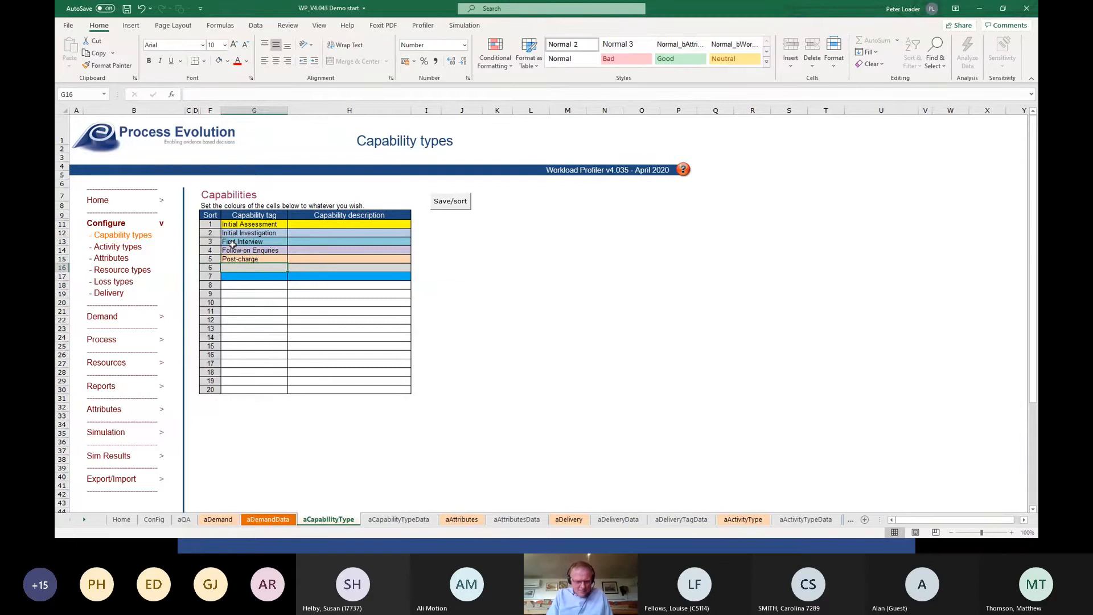
text(Dispos)
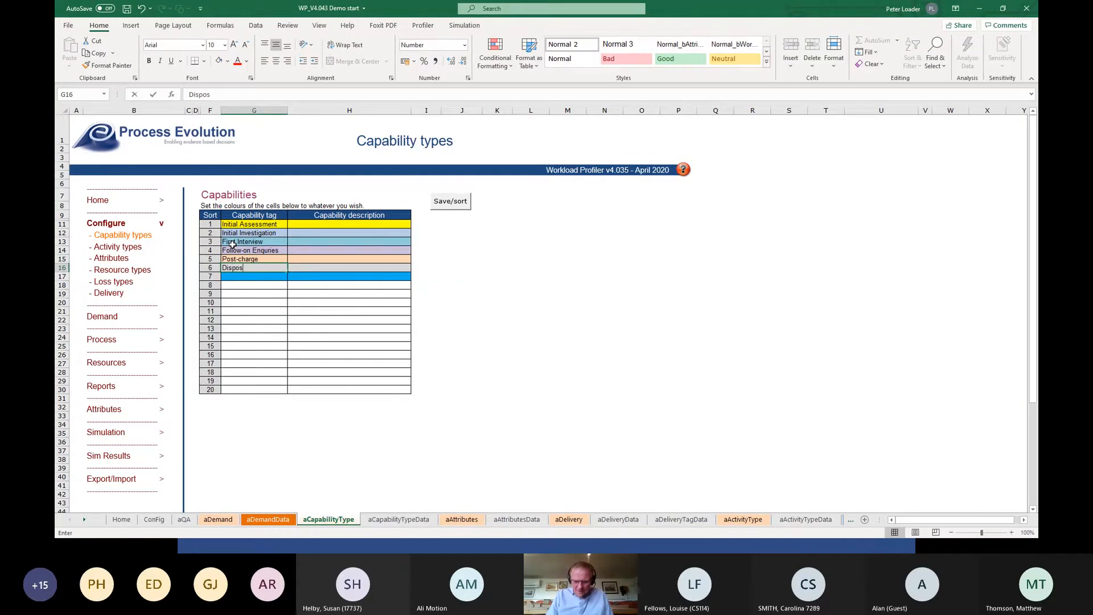
text(al)
key(Return)
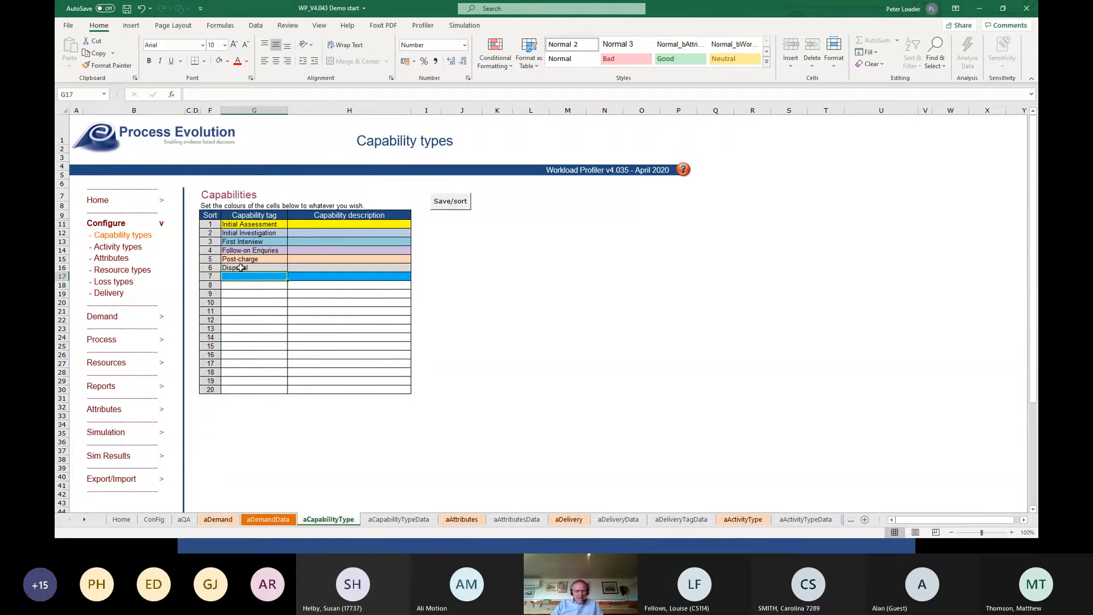
Copy the blue formatting of capability row 7 onto the Disposal row, and save and sort the capability list.
click(241, 268)
drag(241, 278, 402, 277)
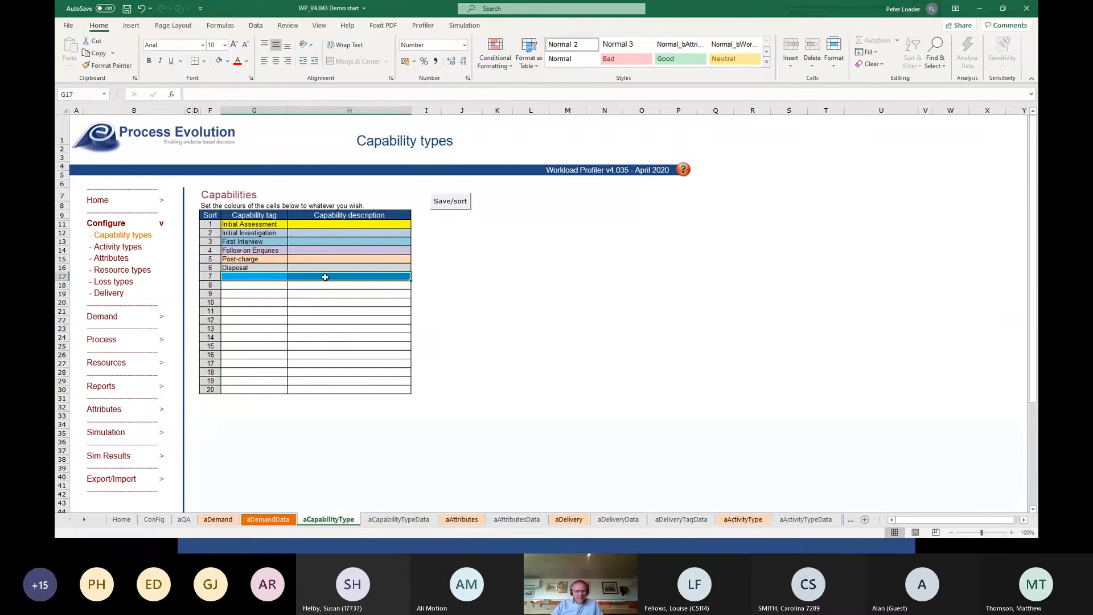
key(ctrl+c)
click(108, 65)
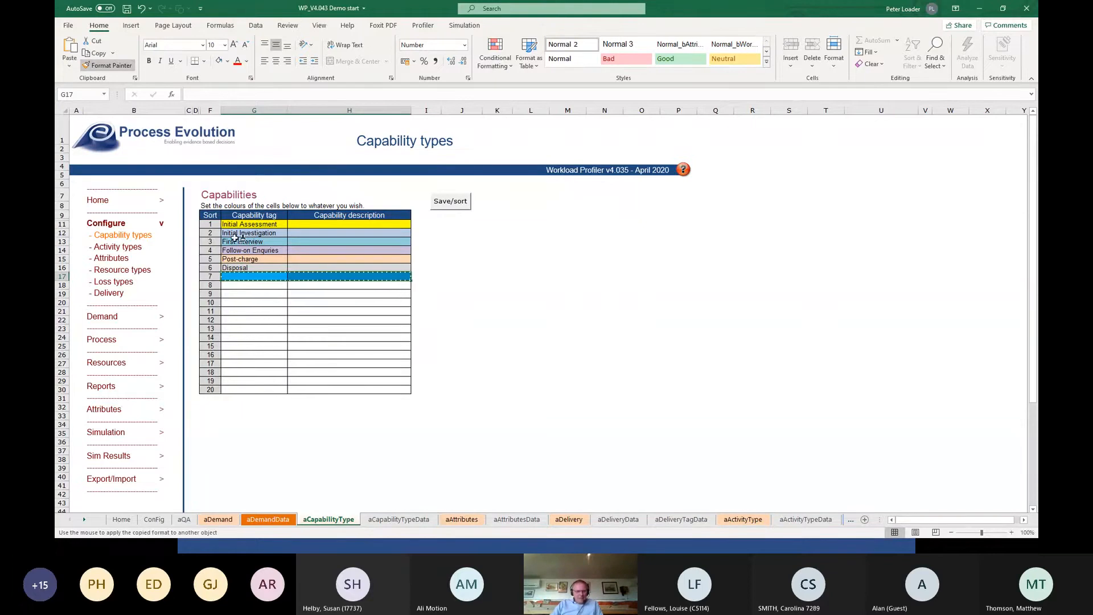
click(239, 267)
click(263, 295)
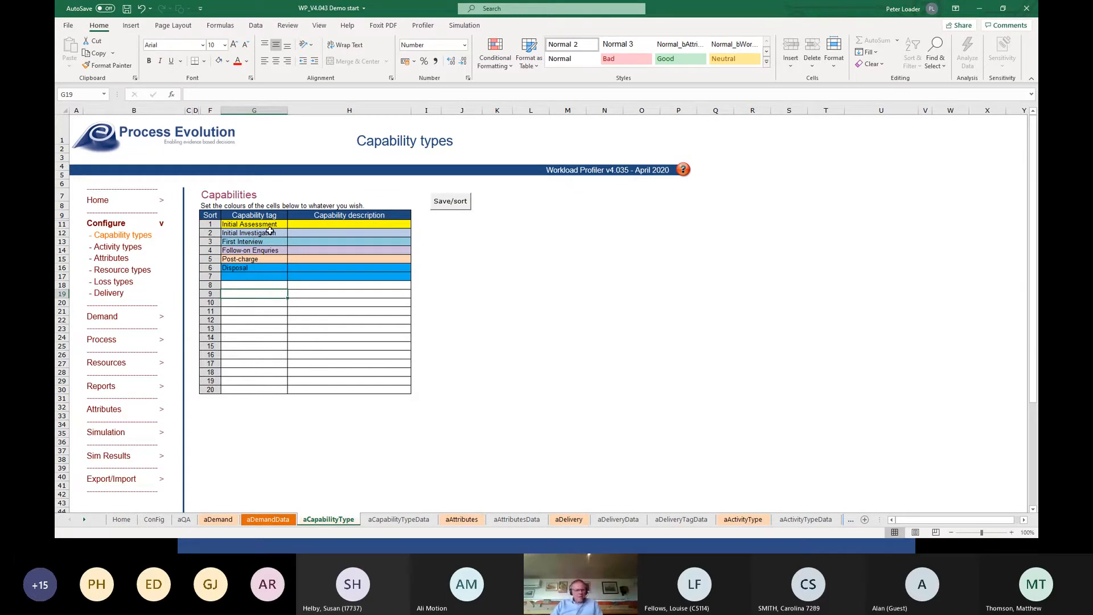
click(451, 205)
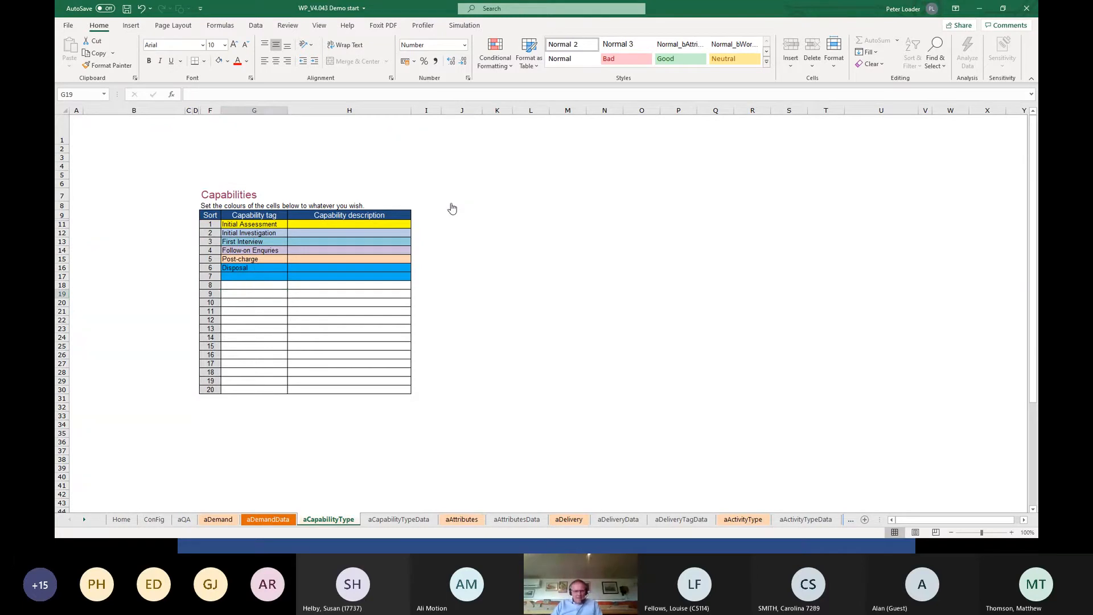
Open the activity types configuration and examine the activity tags already listed there.
click(122, 246)
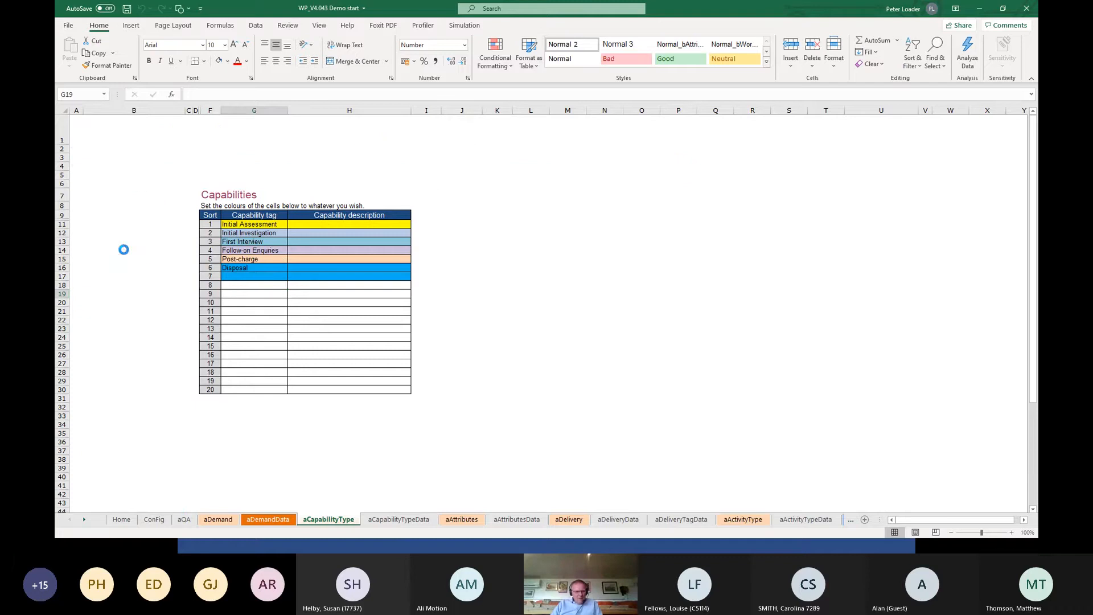
click(253, 225)
drag(253, 224, 254, 286)
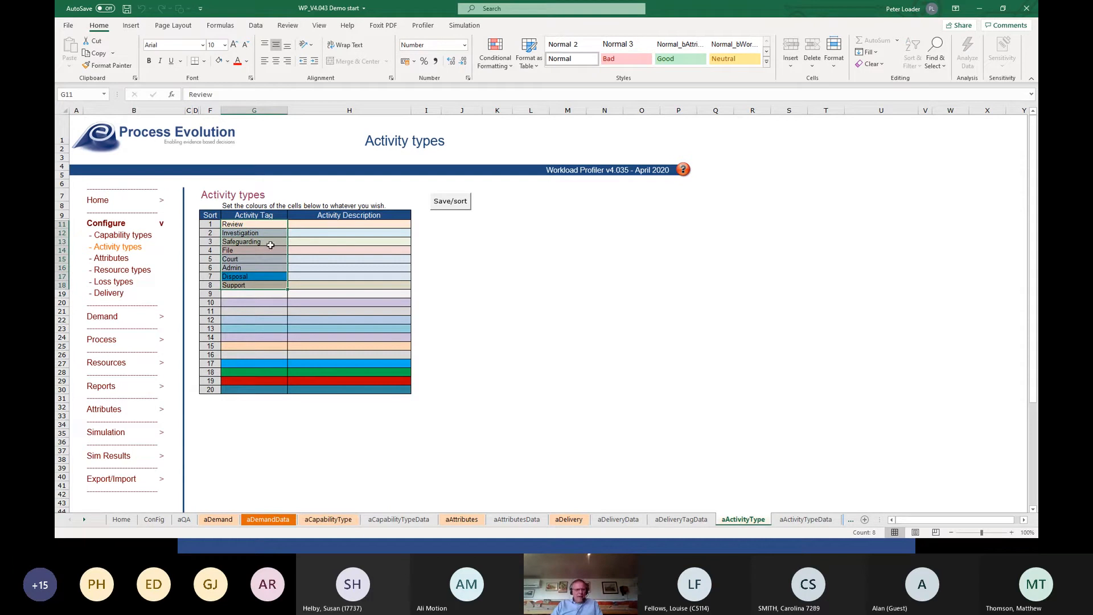
click(247, 278)
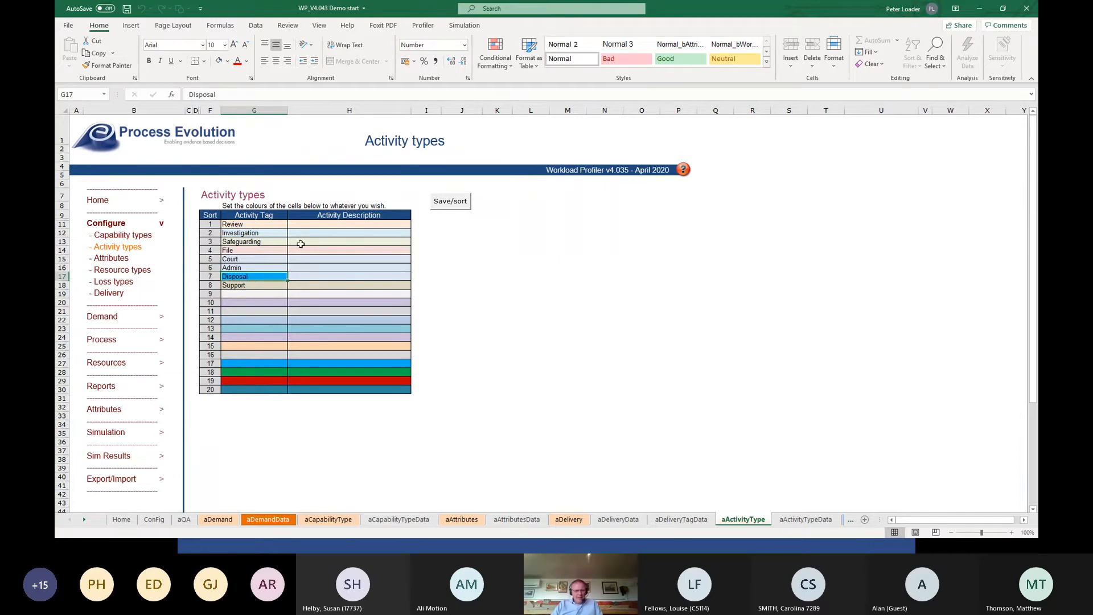
Open the Attributes configuration and add the first attribute tag "Improvement" with the description "Improvement opportunity".
click(106, 259)
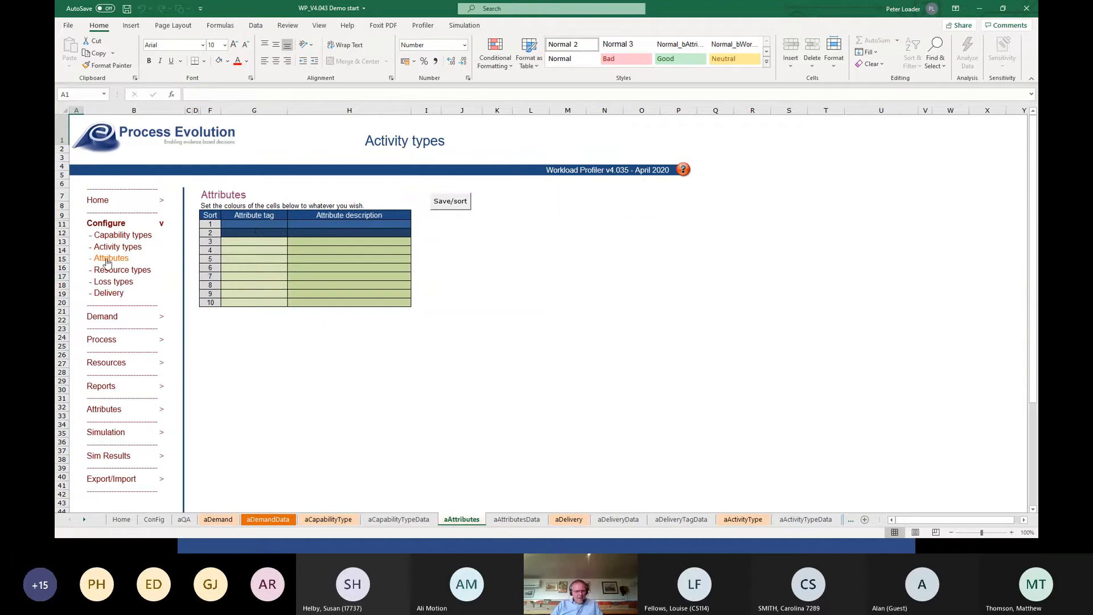
click(249, 223)
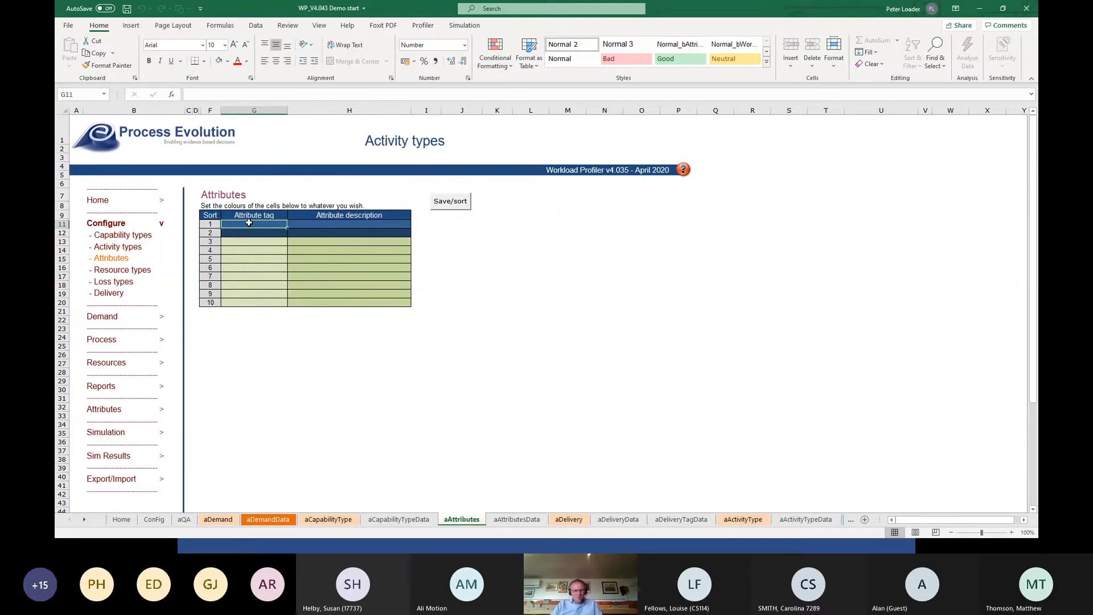
text(Improv)
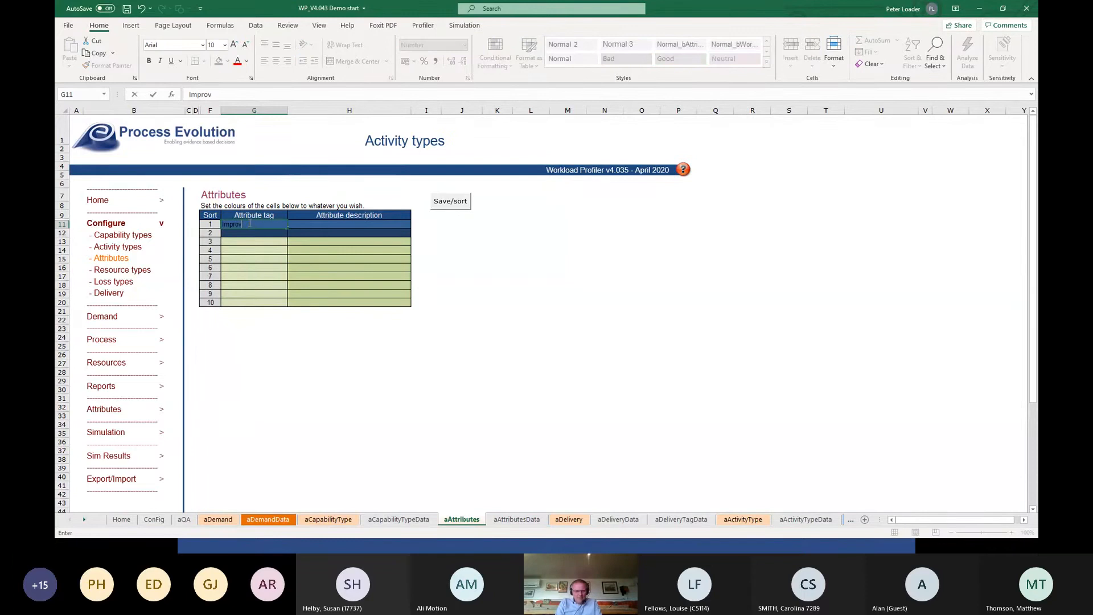
text(ement)
key(Tab)
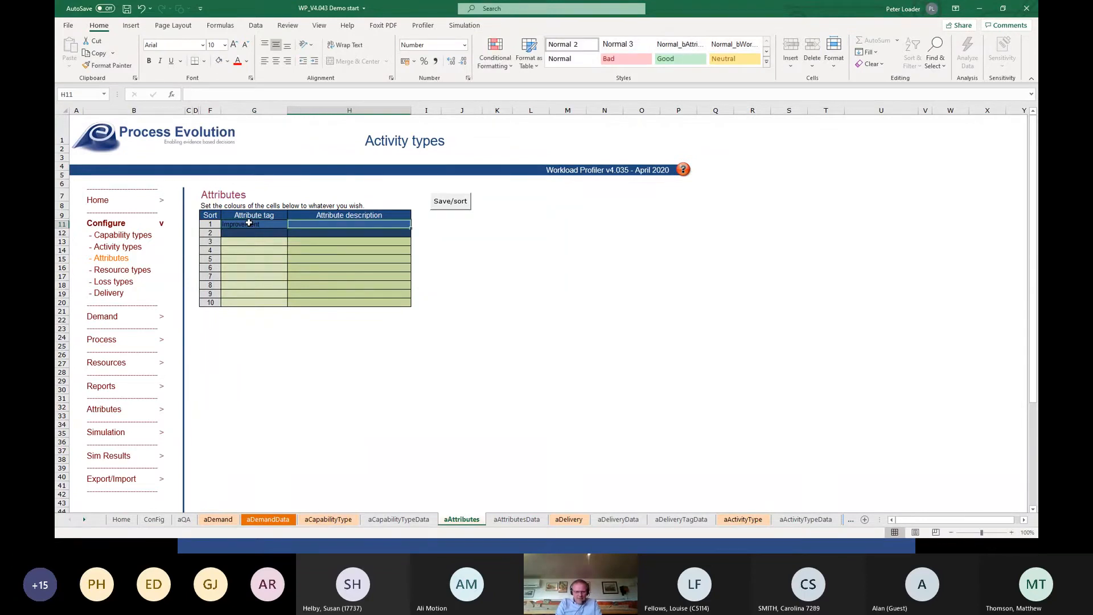
text(Improvement opportunit)
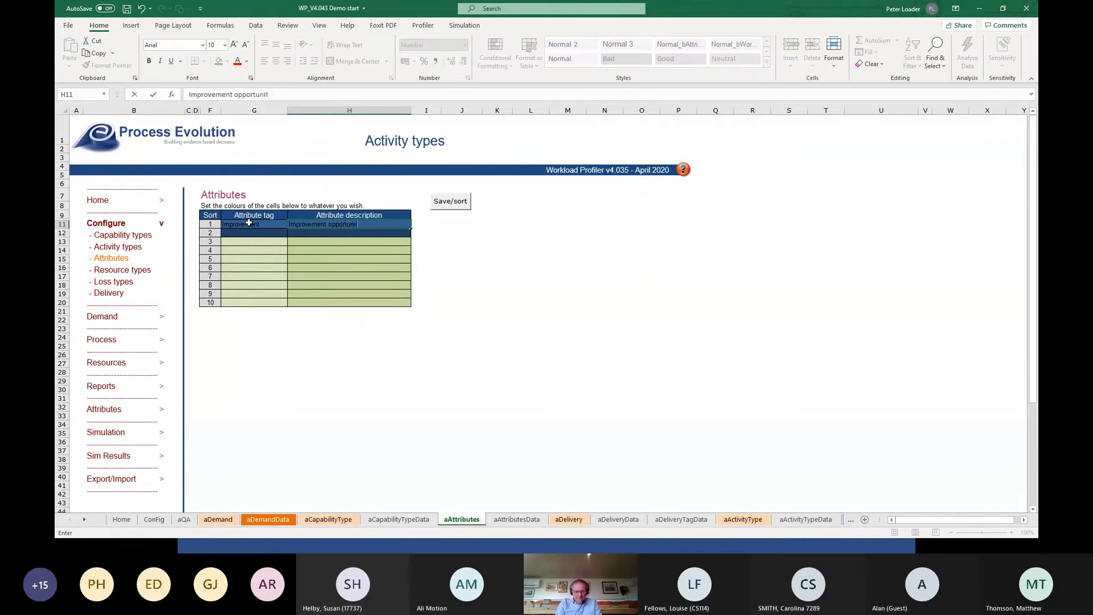
text(y)
key(Return)
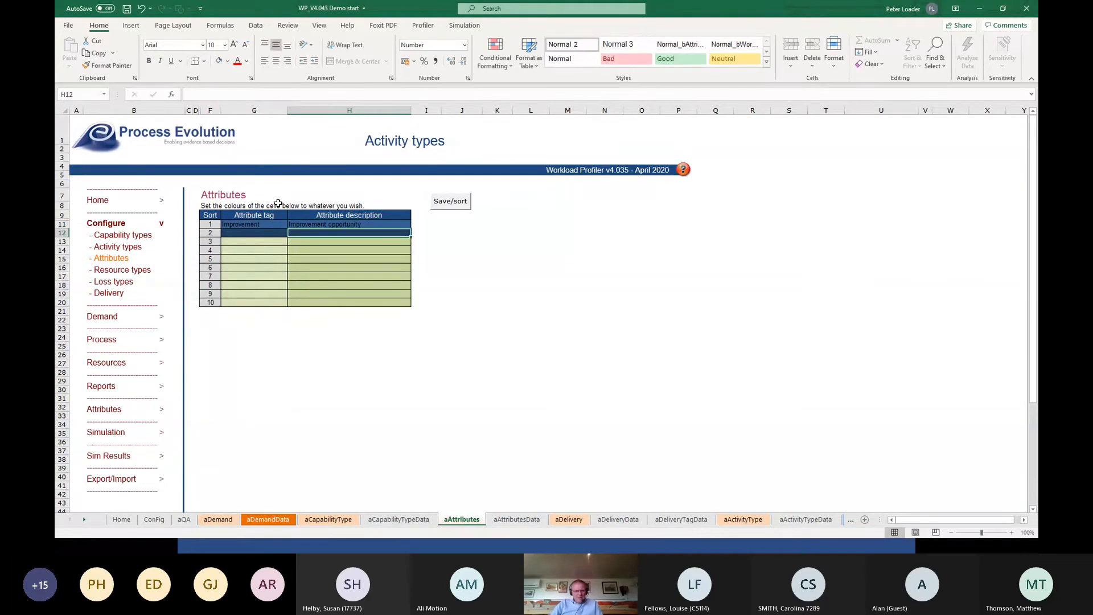
Save and sort the attribute list, and review the tags, current FTE and paid hours in the resource types configuration.
click(450, 203)
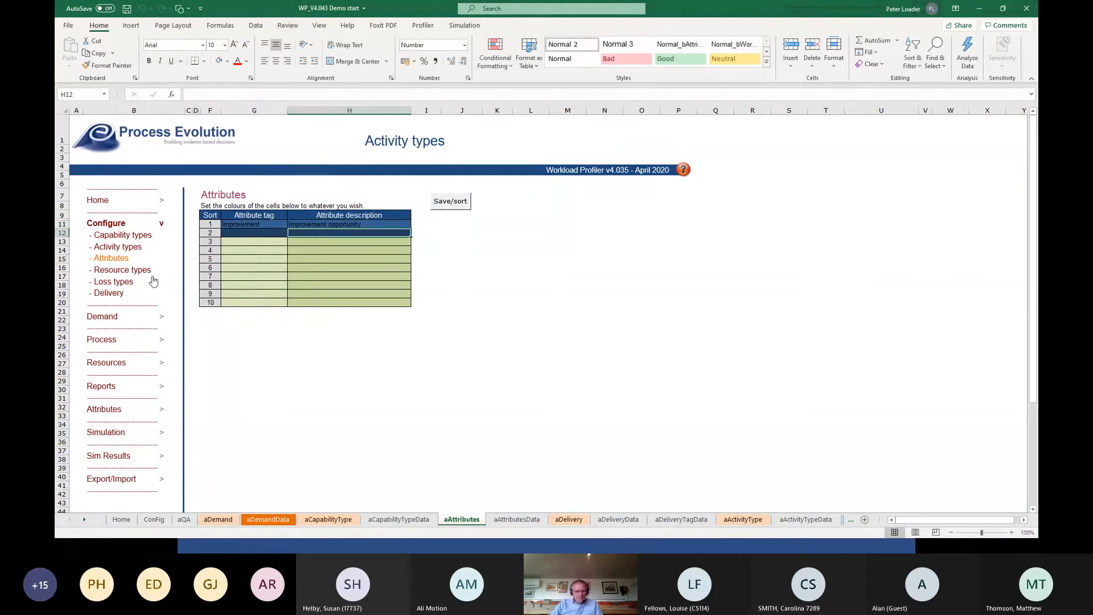
click(140, 274)
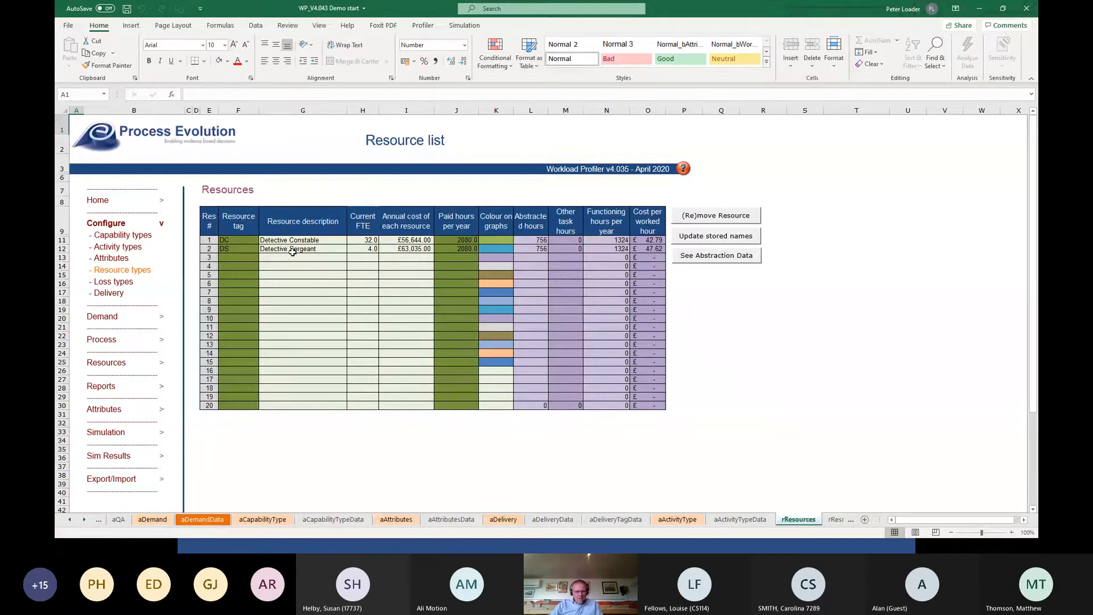
click(246, 243)
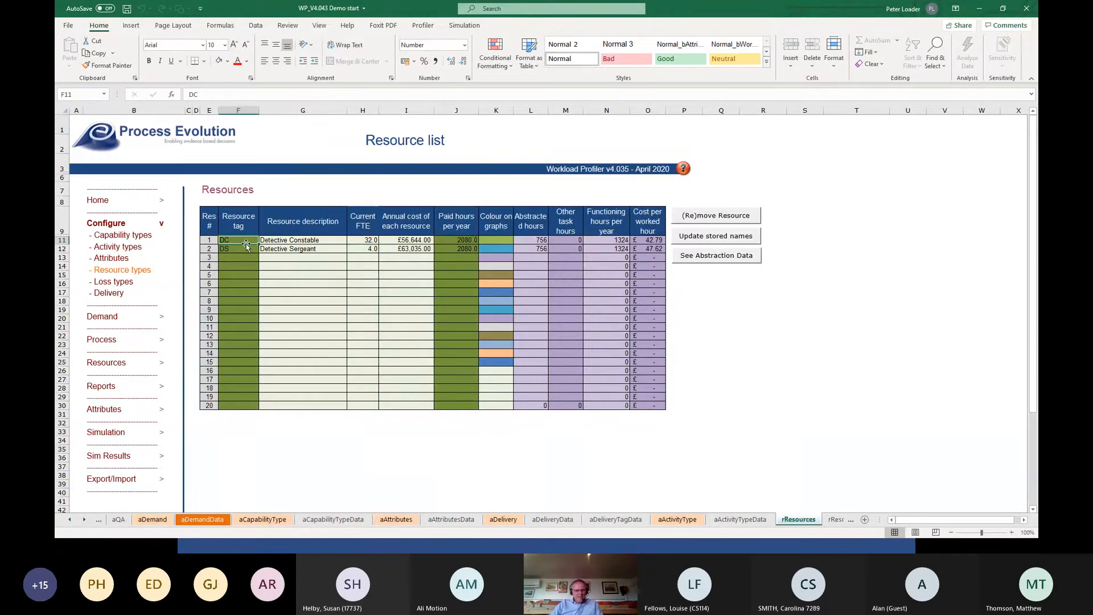
click(245, 247)
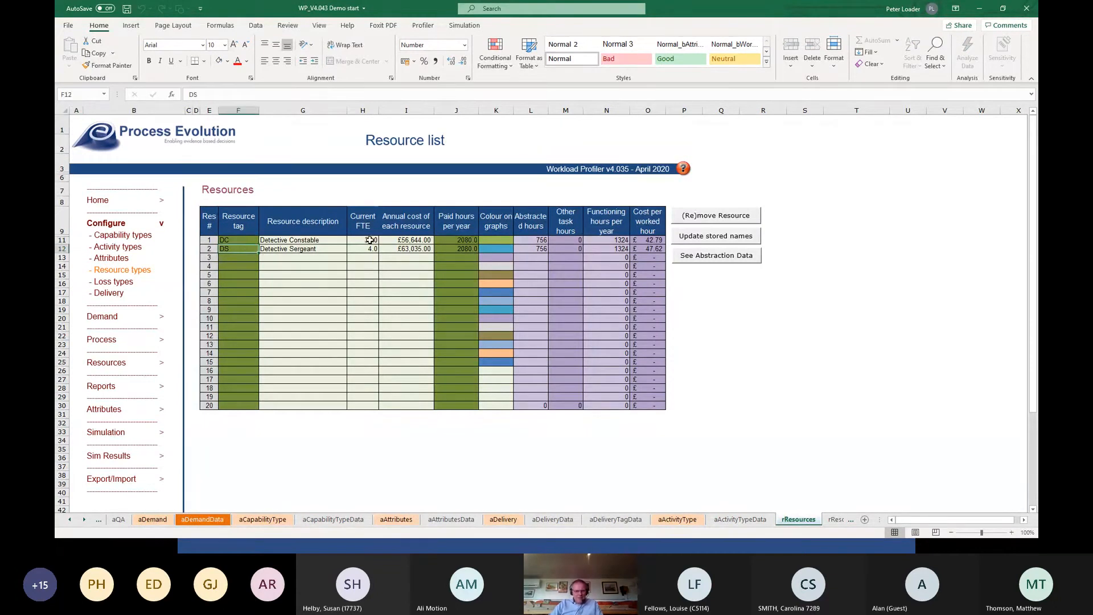
drag(369, 240, 369, 249)
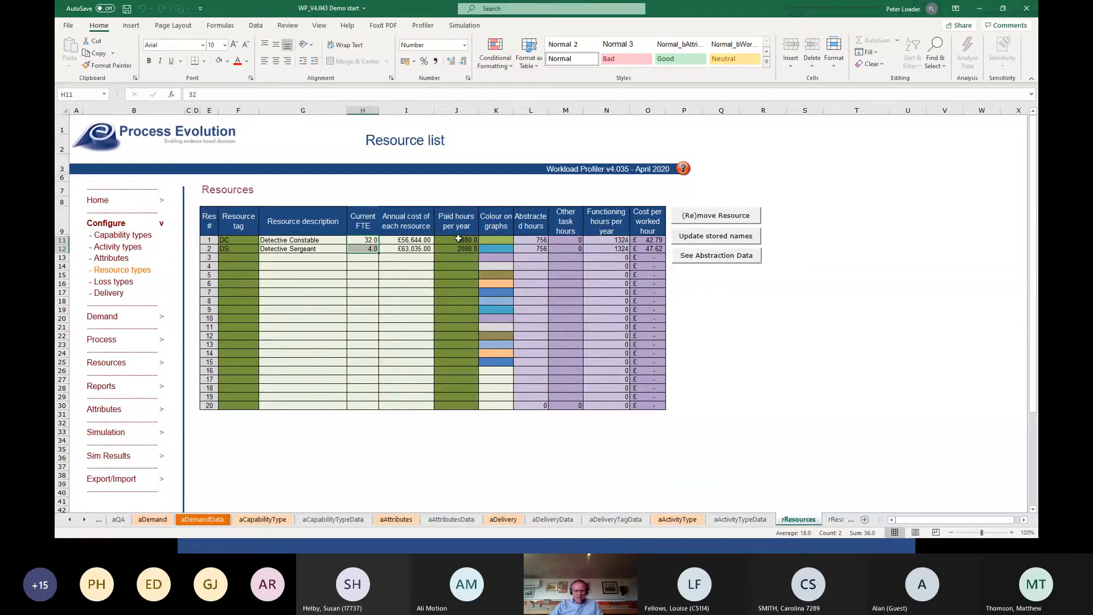
drag(459, 239, 456, 249)
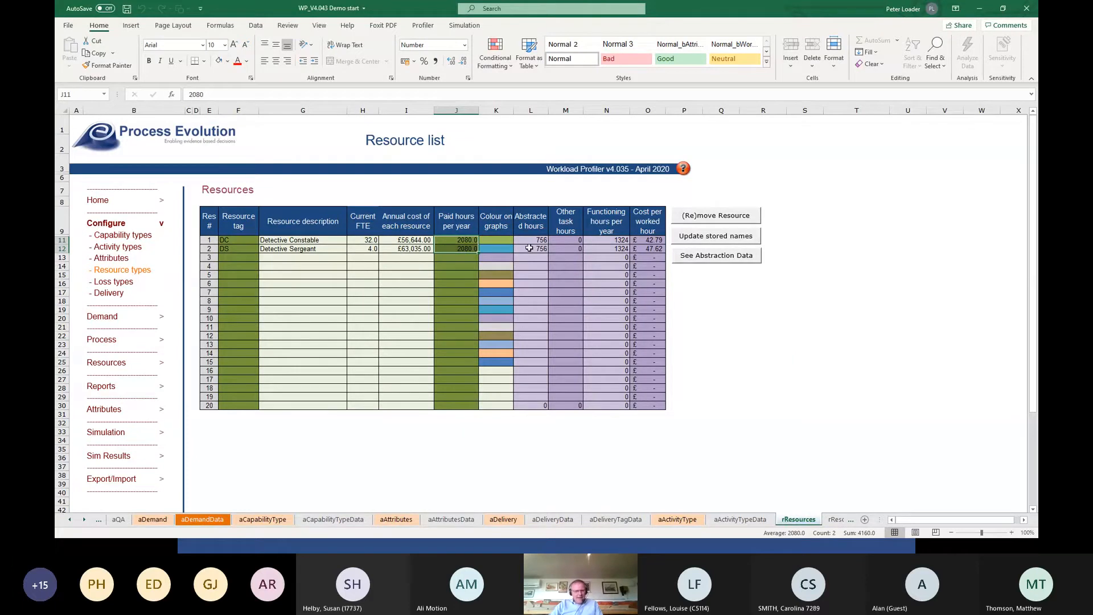
Open the resource abstractions for DC and examine the nine loss descriptions from annual leave to PVP Task Force.
click(106, 366)
click(117, 305)
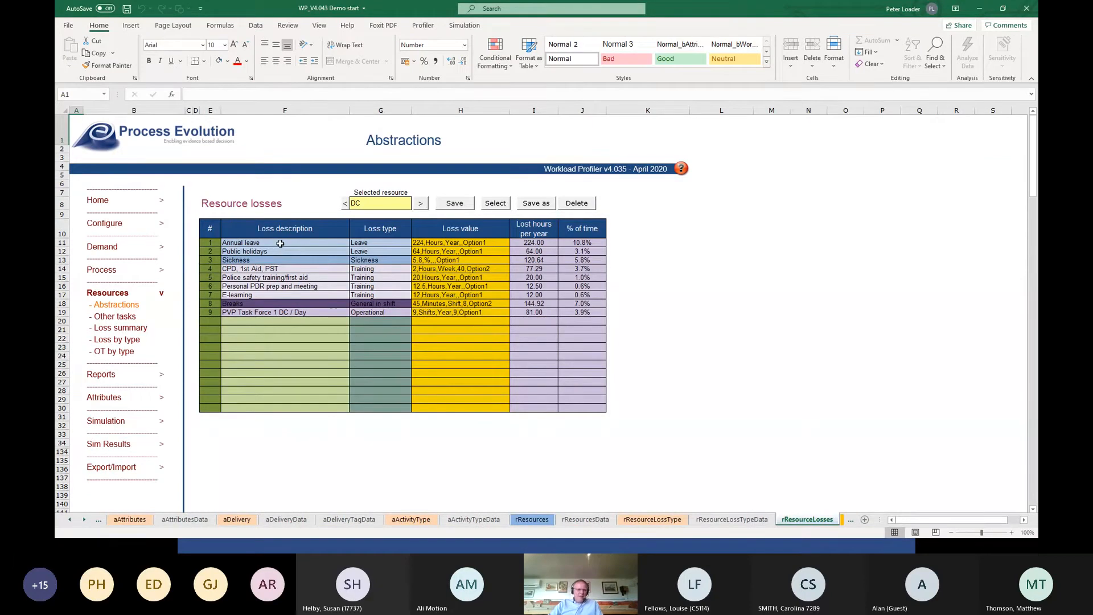
drag(280, 243, 277, 311)
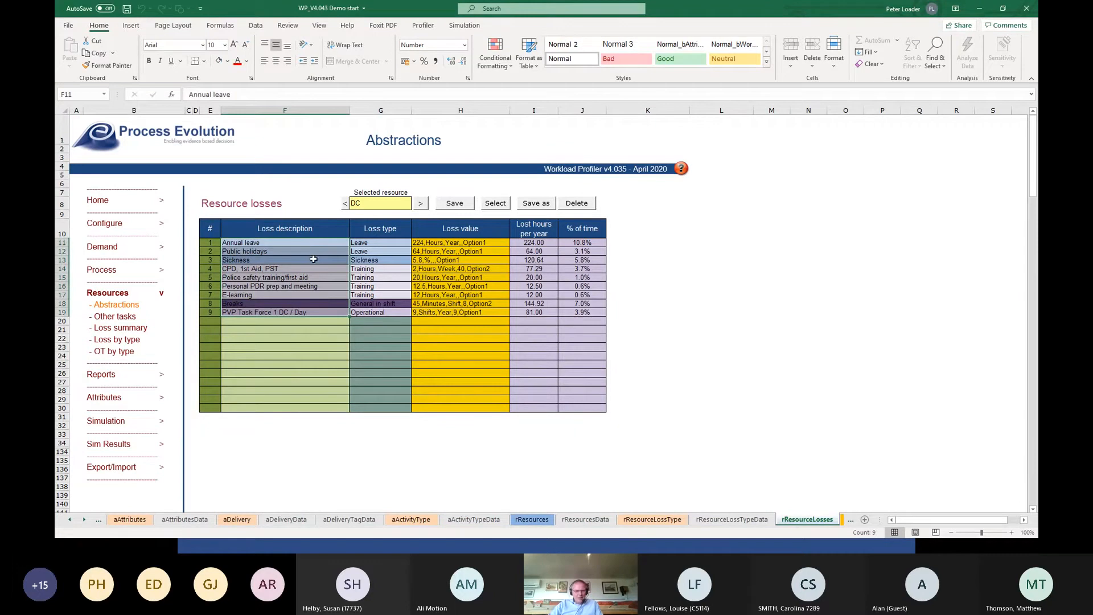
Open the loss types configuration and examine the loss tags from Vacancy factor to General in shift.
click(105, 225)
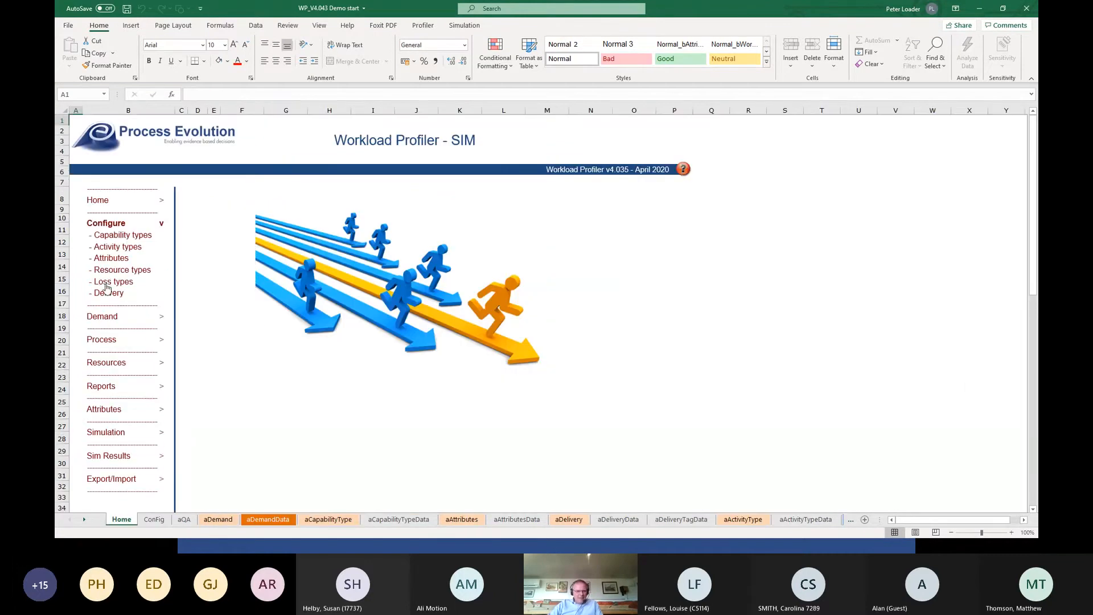
click(107, 281)
drag(251, 224, 255, 285)
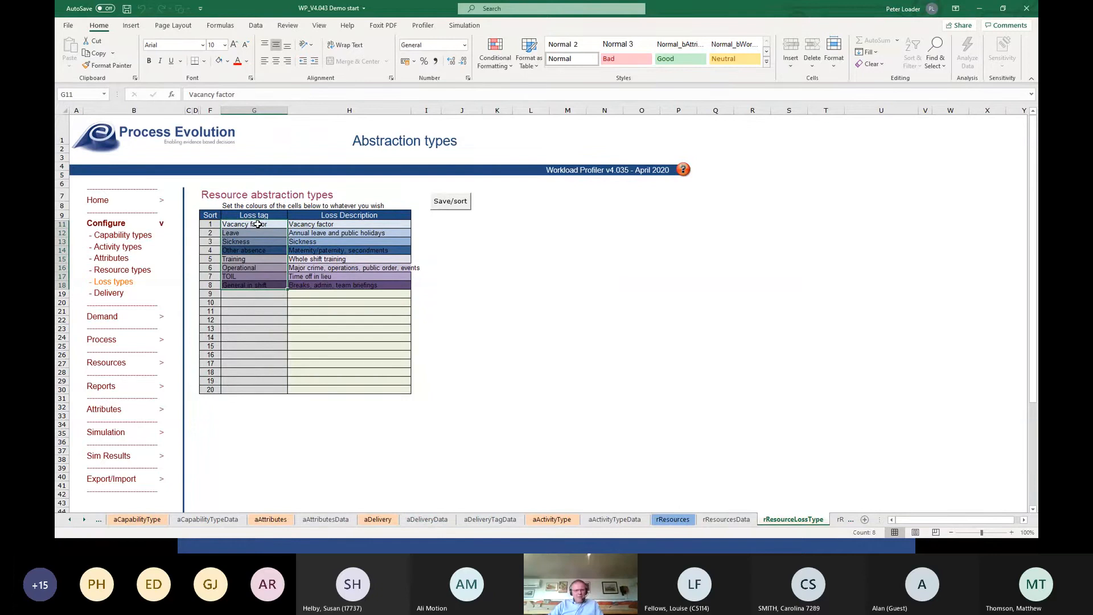
drag(258, 225, 255, 287)
click(347, 320)
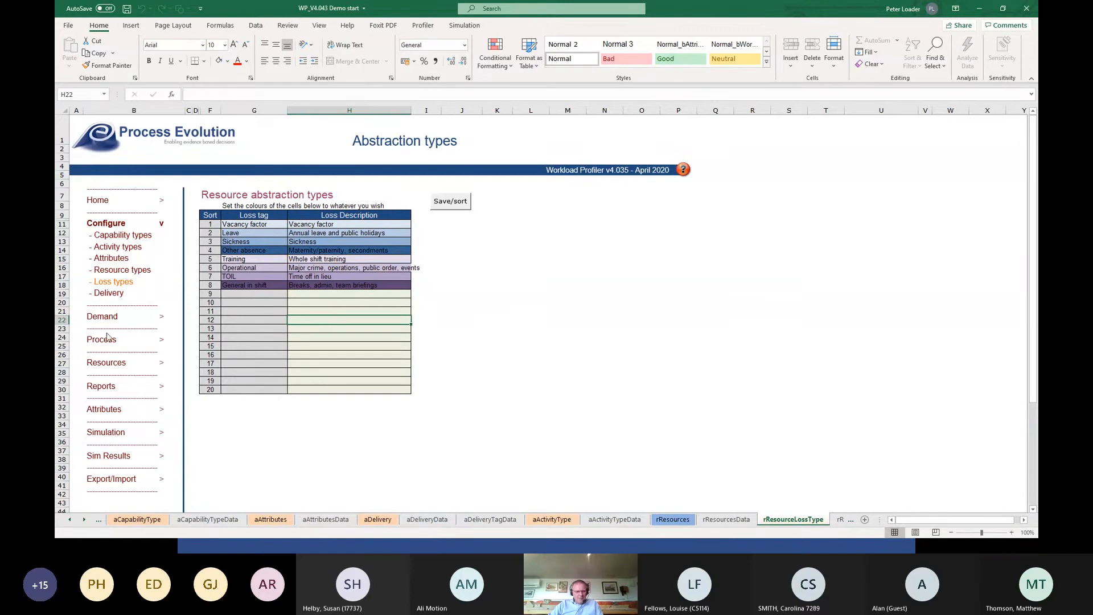
Return to the DC resource abstractions and check the loss type assigned to annual leave and public holidays.
click(107, 362)
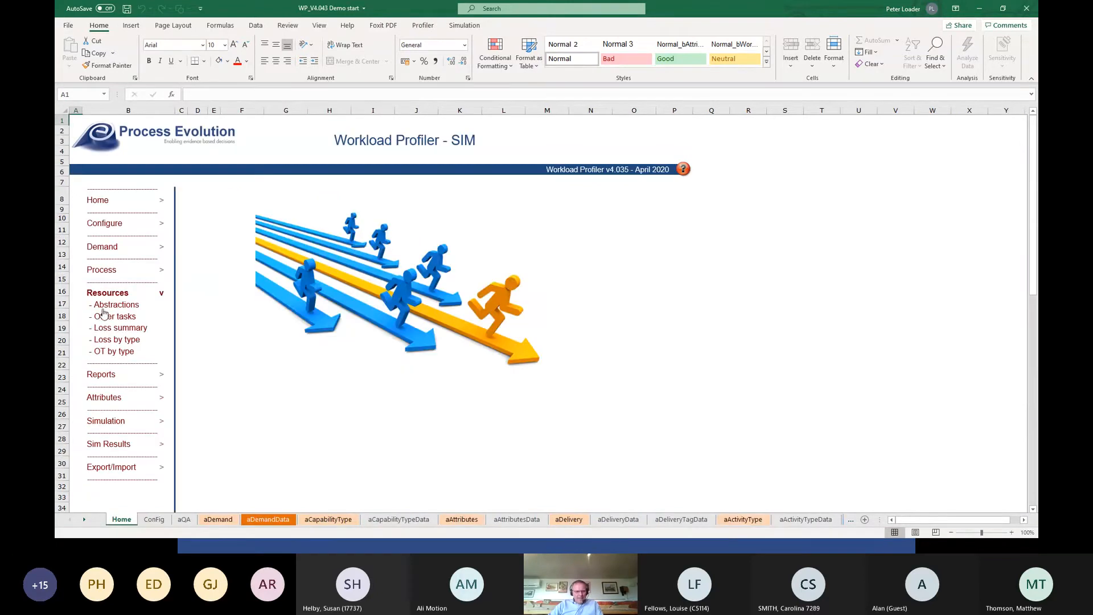
click(107, 304)
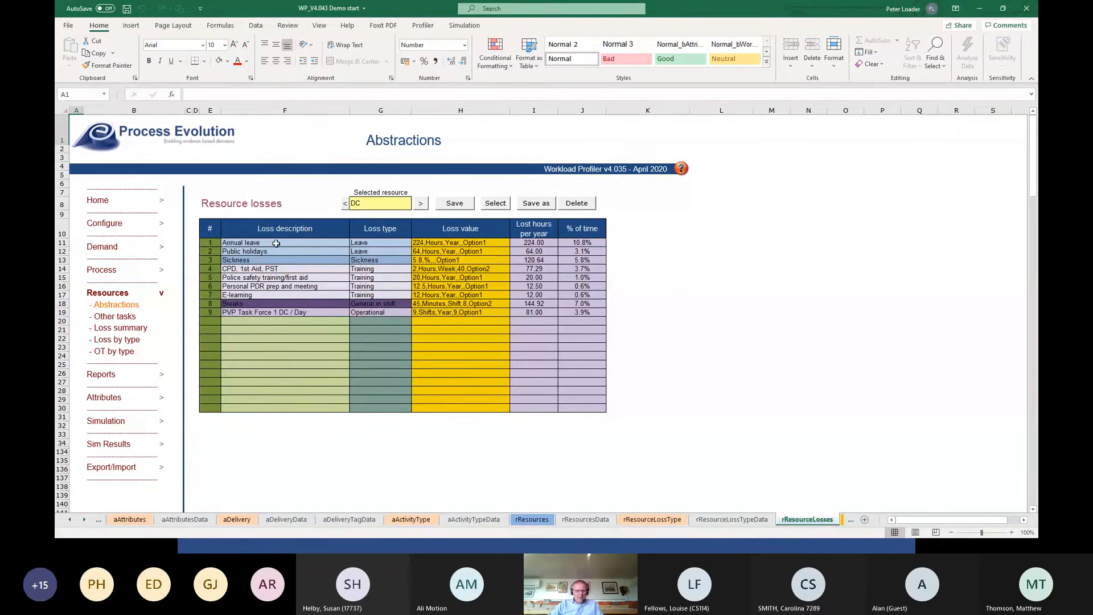
drag(385, 244, 383, 252)
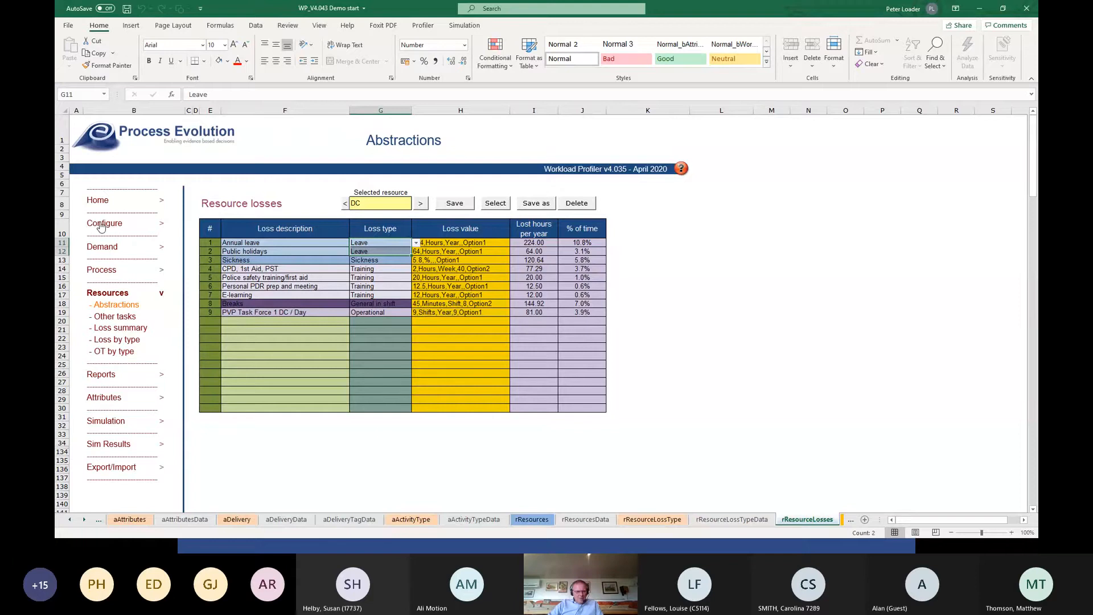
Open the demand workstreams and add the first workstream with the tag "Rape" and the description "Rape Investigation".
click(98, 248)
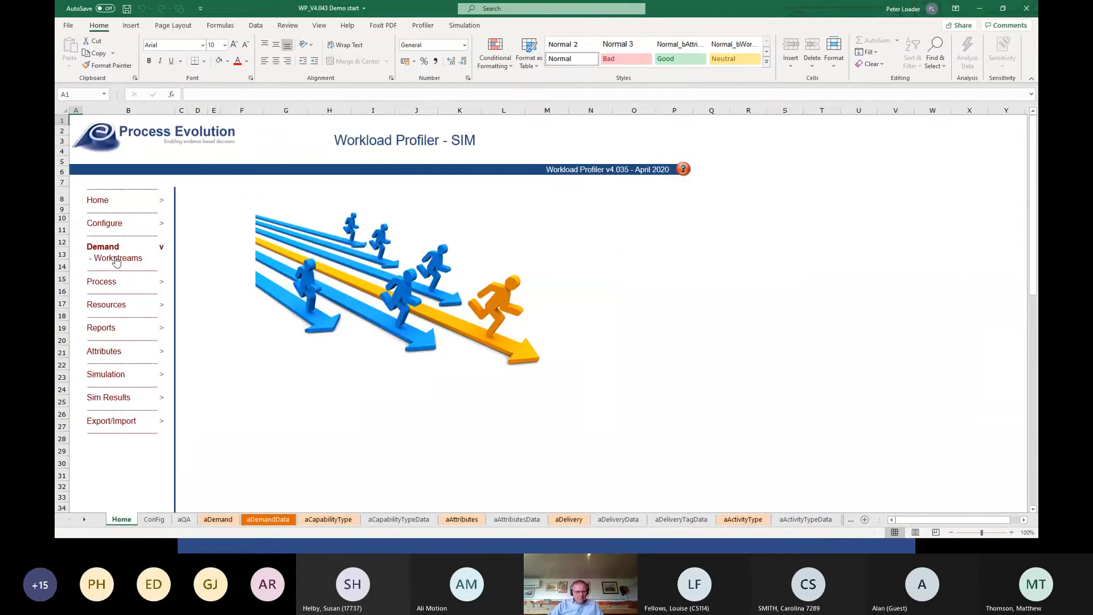
click(115, 257)
click(247, 239)
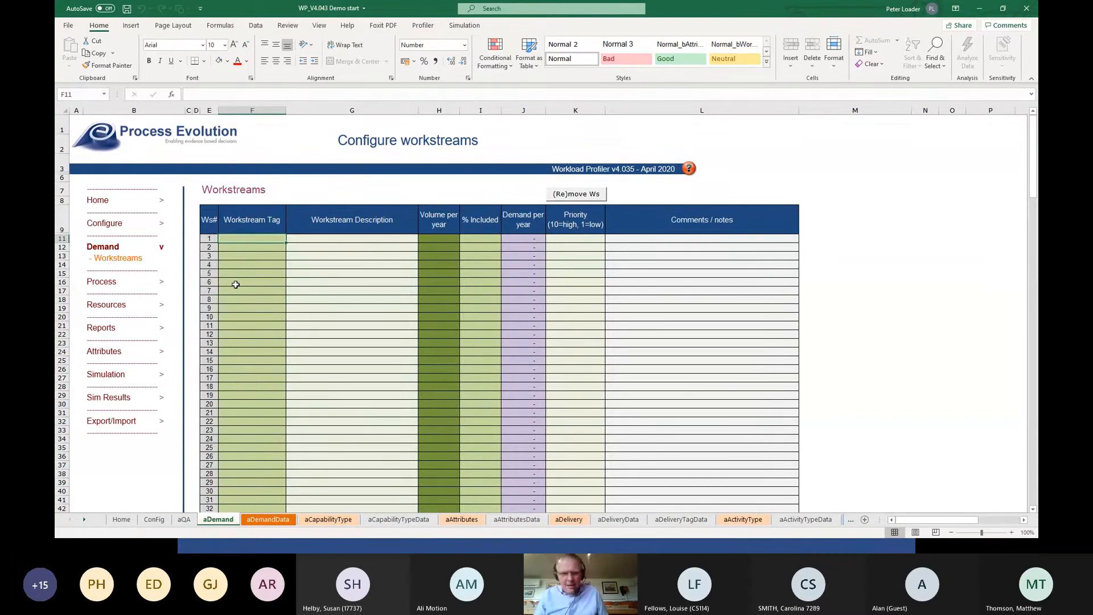
text(Rape)
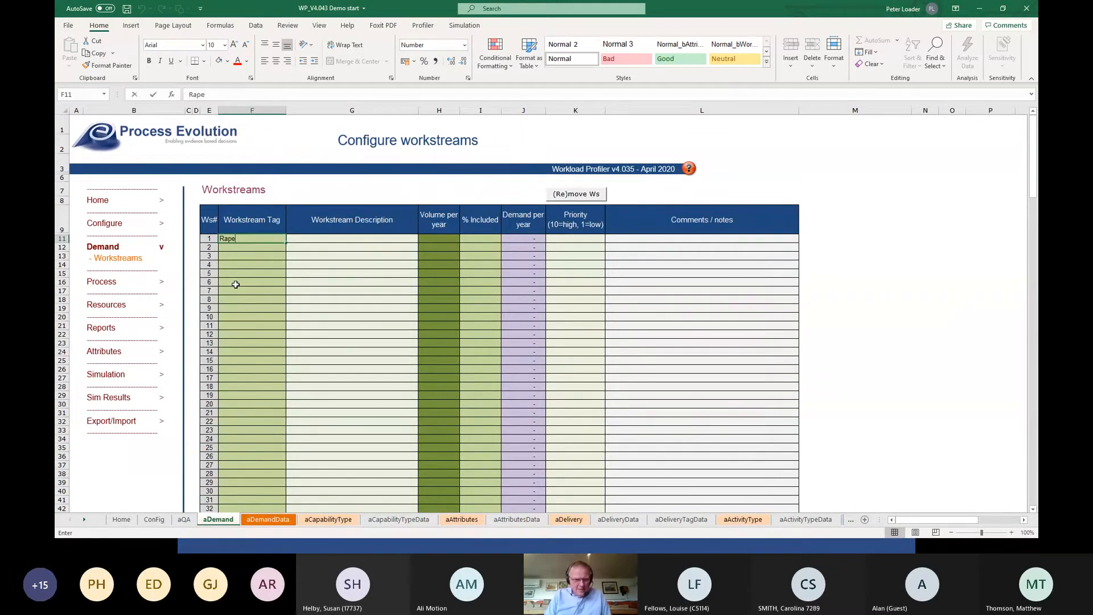
key(Tab)
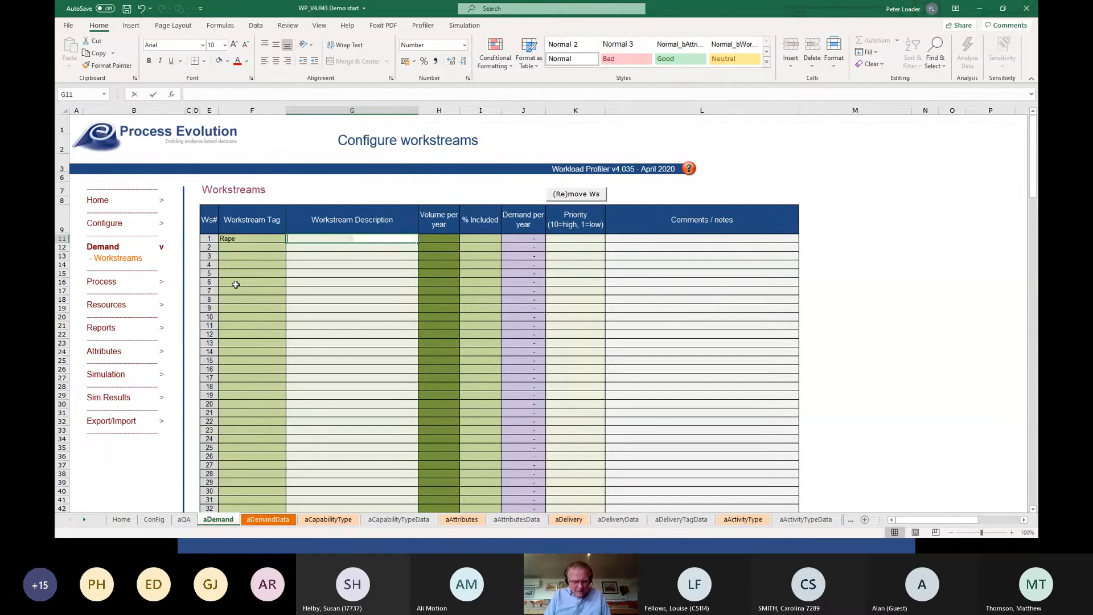
text(Rape Investi)
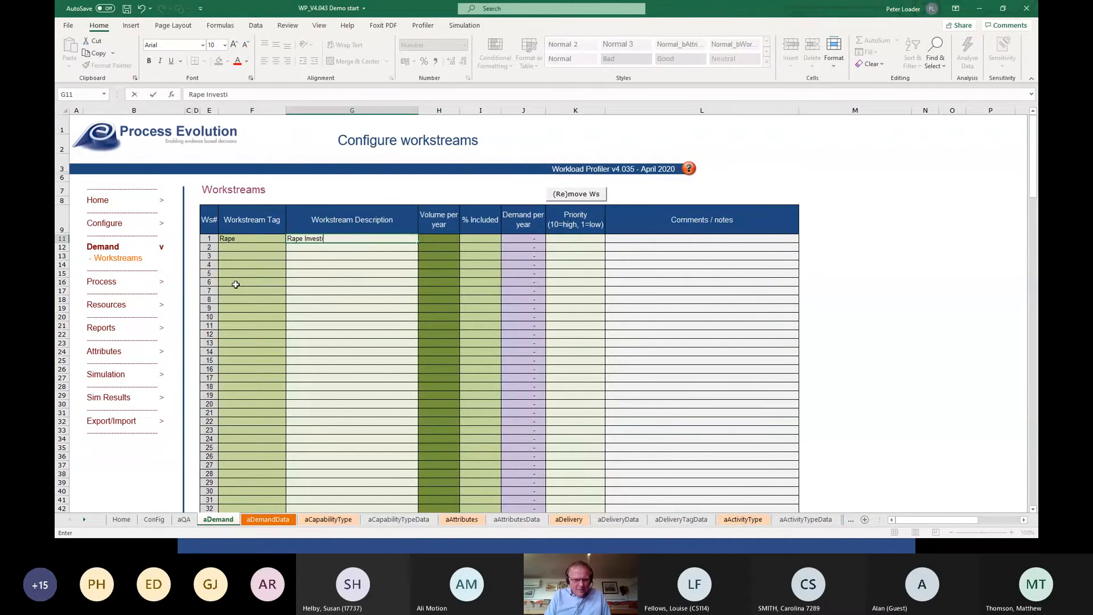
text(gation)
key(Tab)
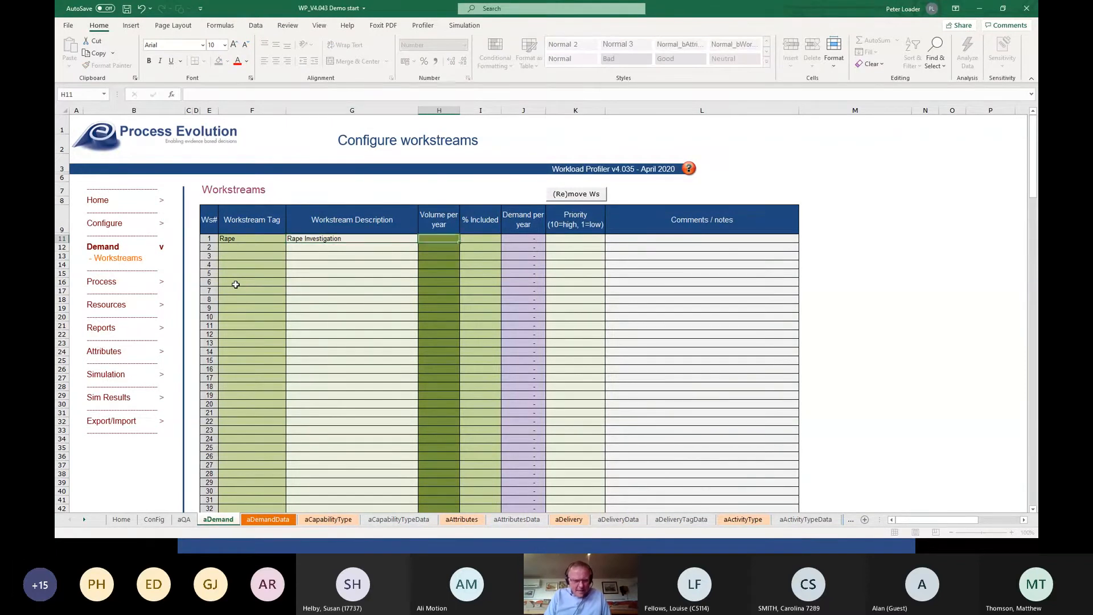
Set the Rape workstream's volume per year to 1000, its included share to 100% and its priority to 1.
text(1000)
key(Tab)
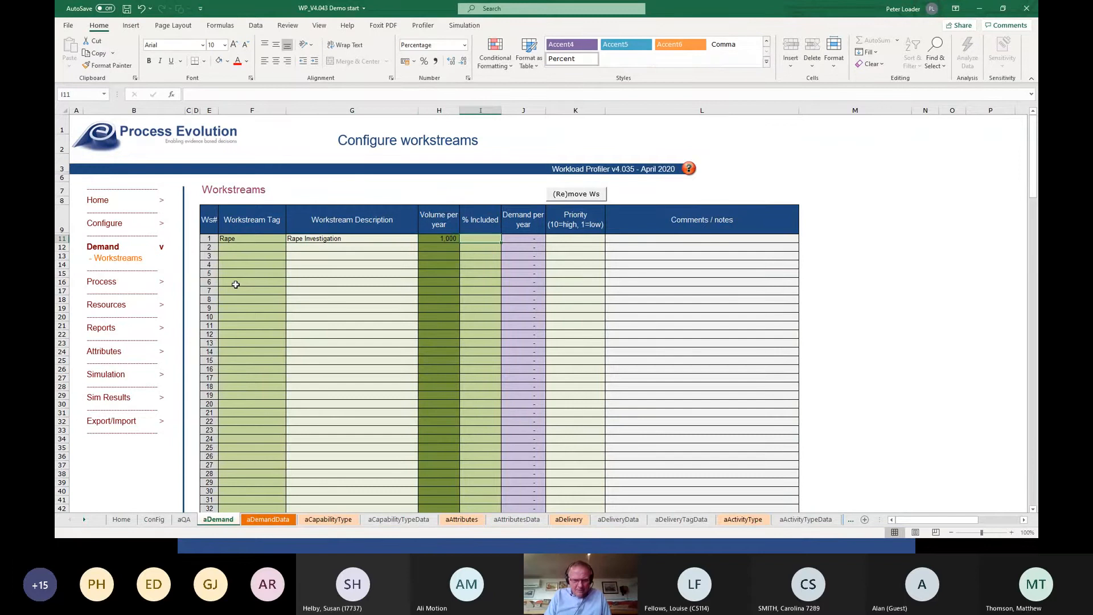
text(100)
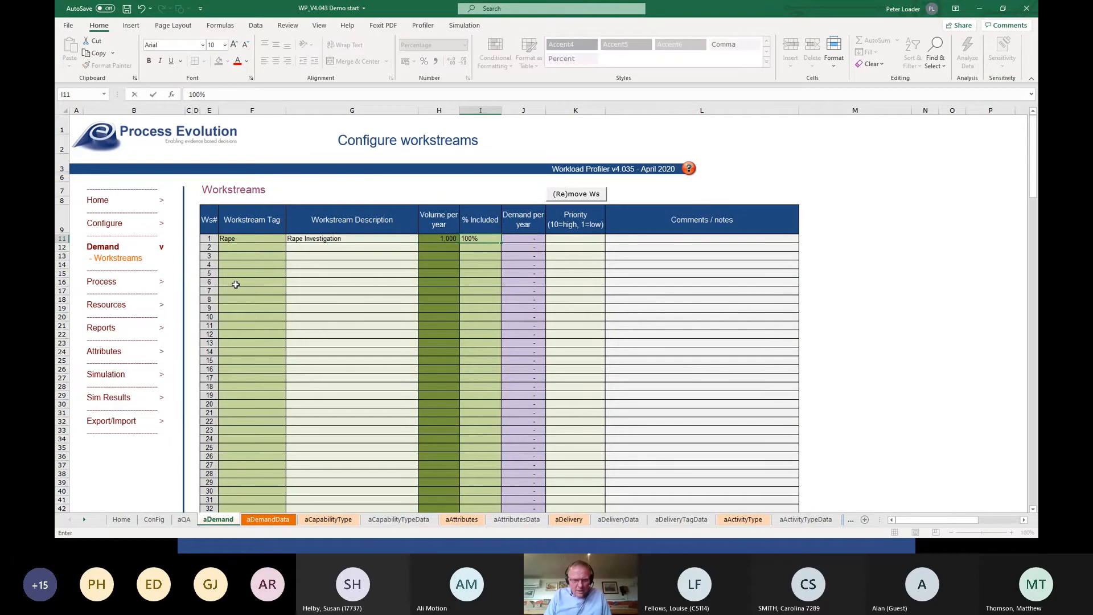
key(Tab)
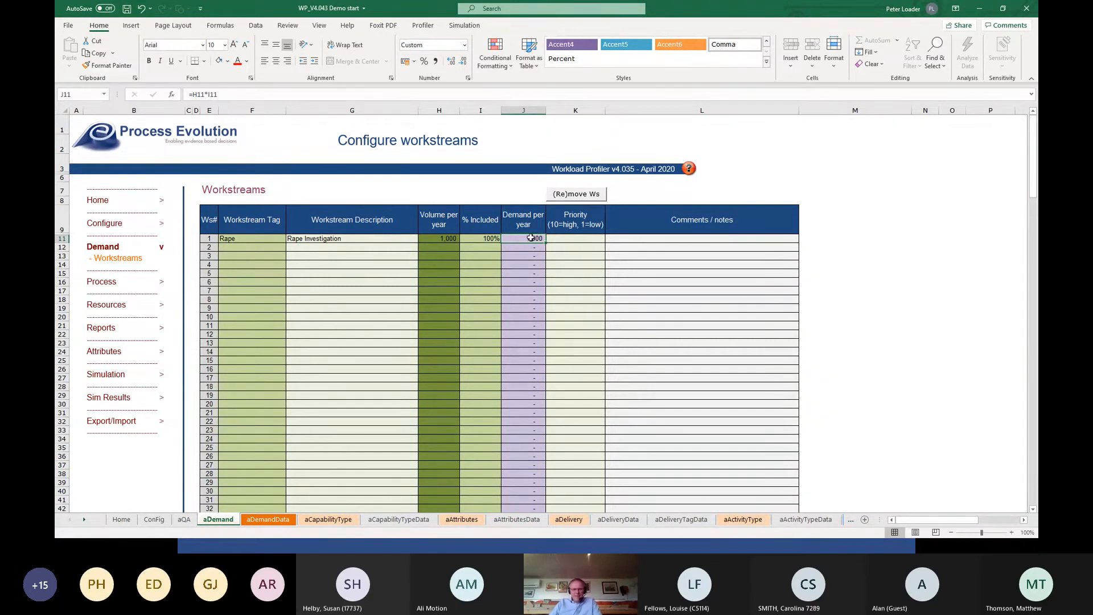
click(579, 240)
text(1)
key(Tab)
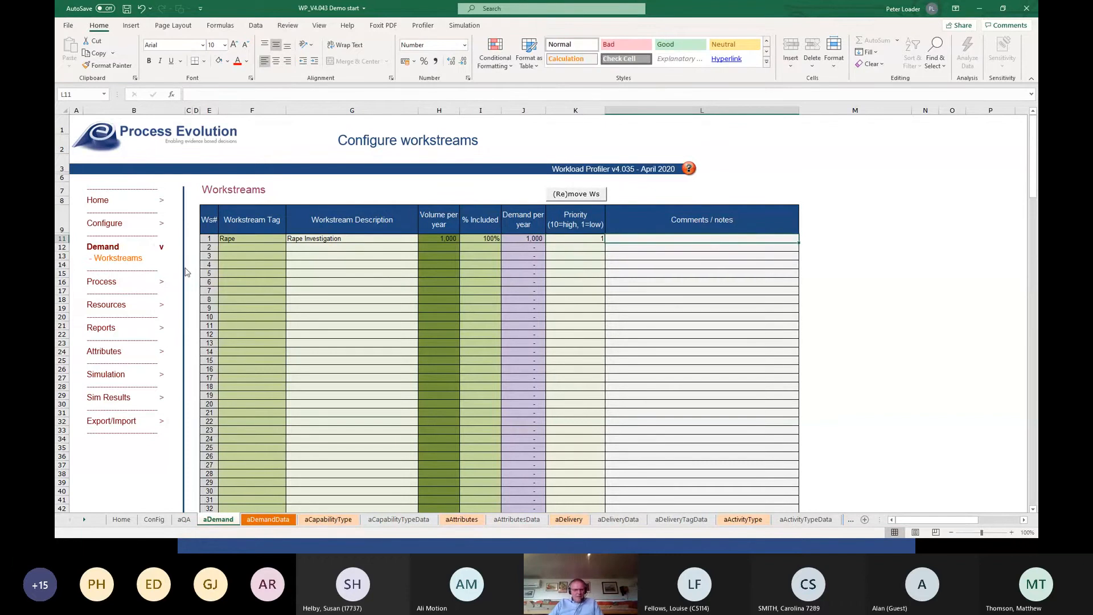
Open the process capability probabilities and set the Rape workstream's Initial Assessment to 100%.
click(103, 282)
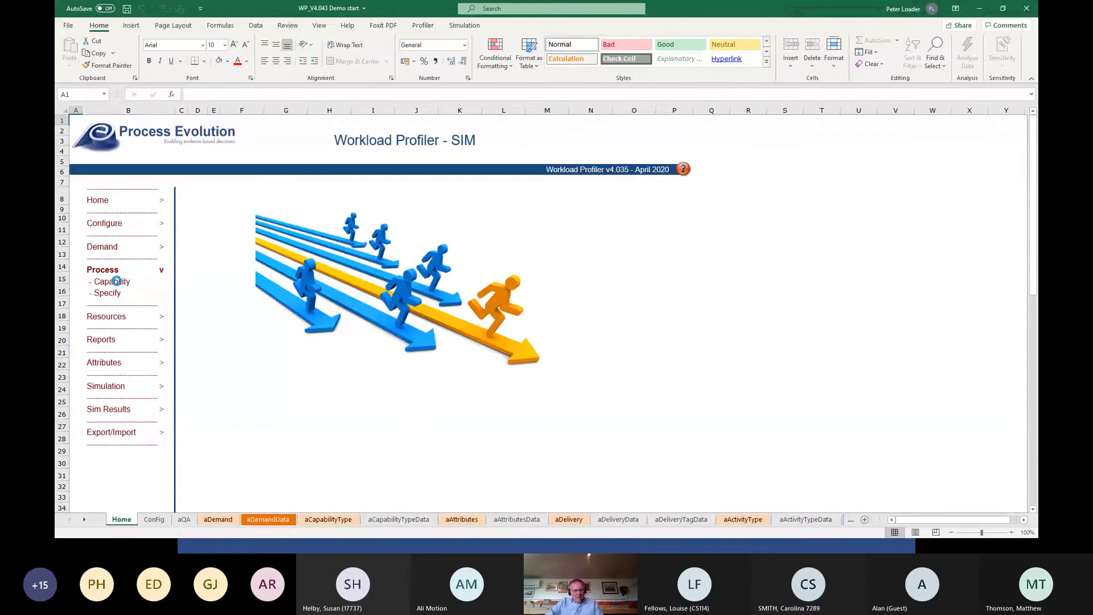
click(113, 278)
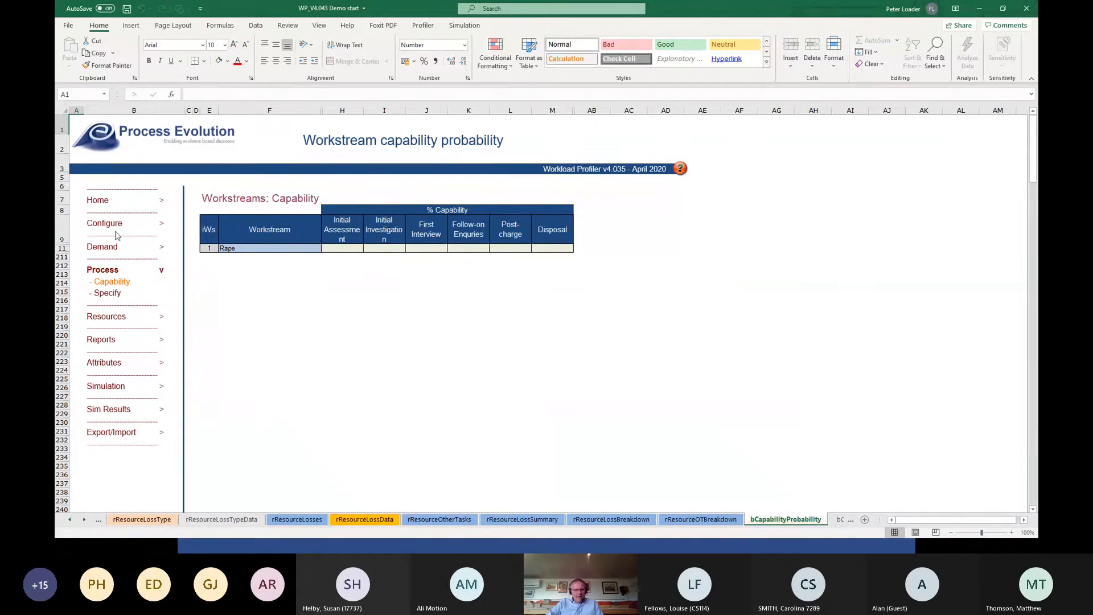
click(348, 249)
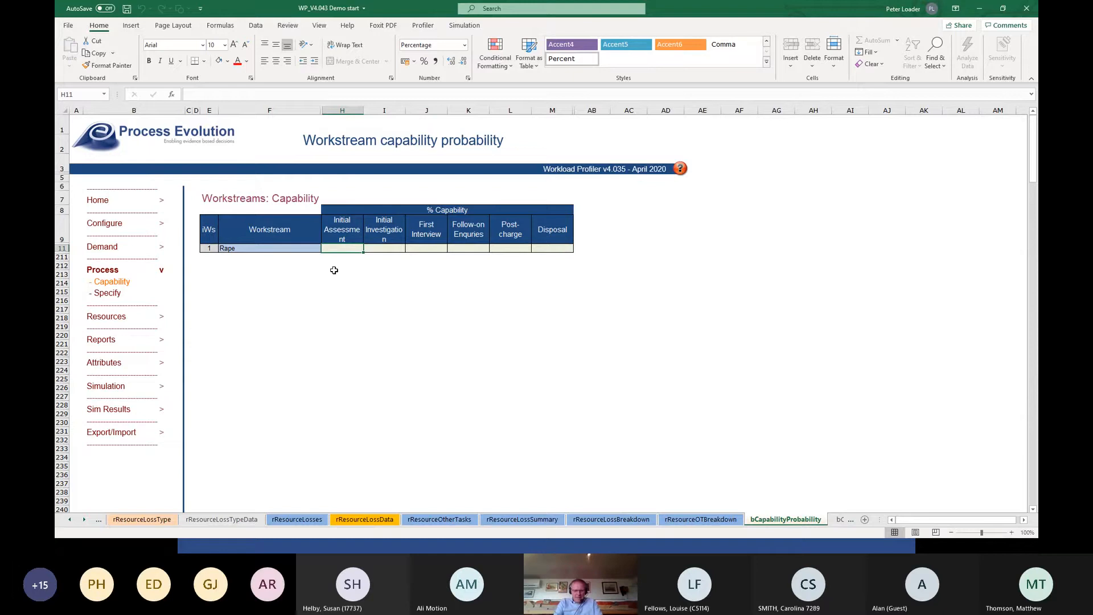
text(100)
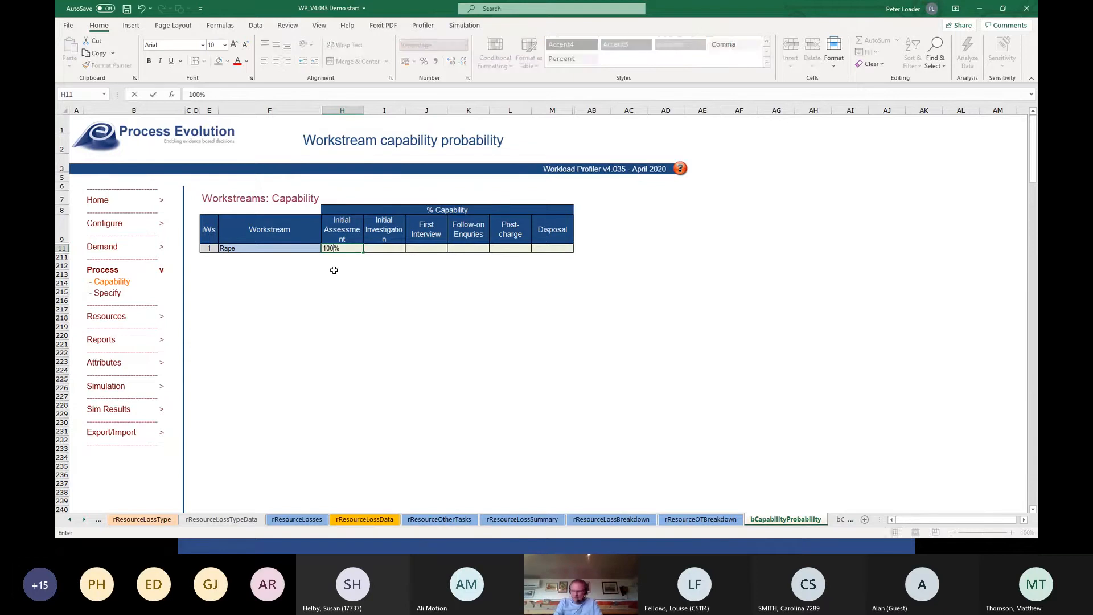
key(Tab)
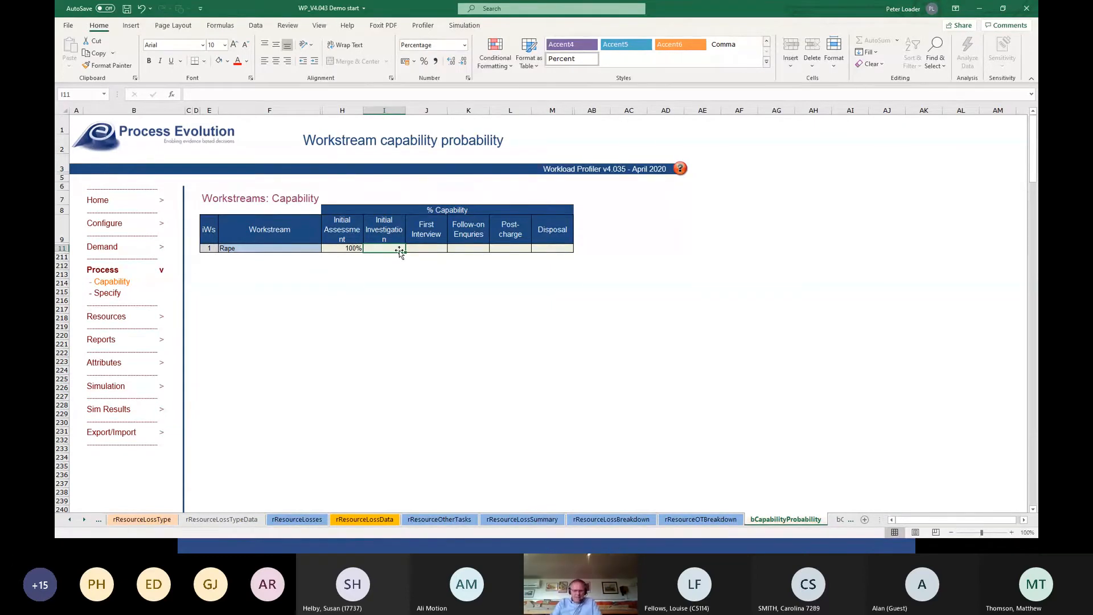
Set the Rape workstream's capability to 80% for Initial Investigation, 80% for First Interview and 60% for Follow-on Enquiries.
text(80)
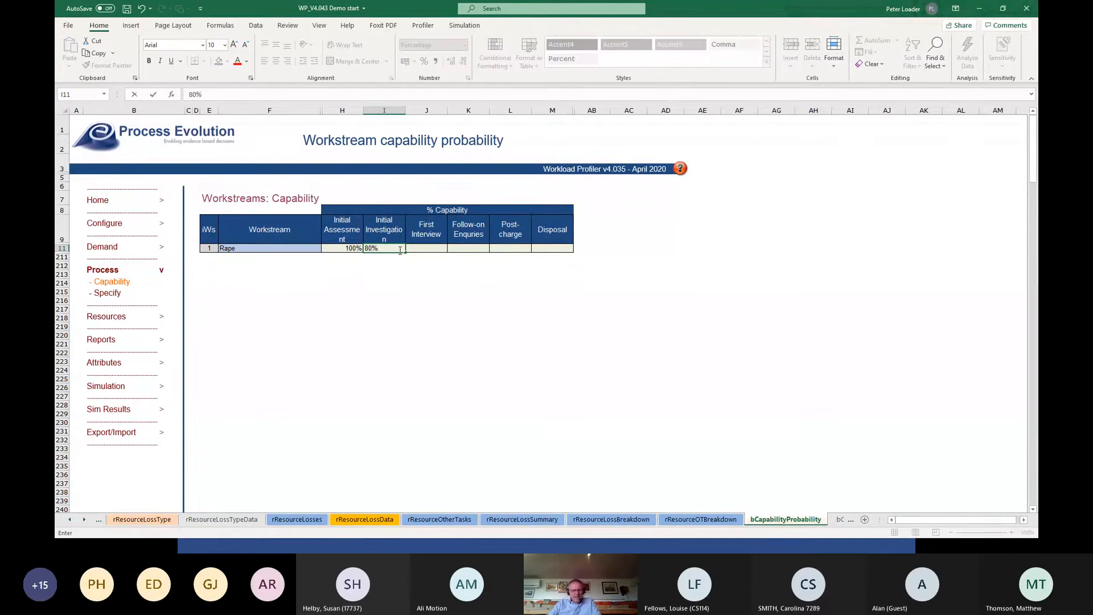
key(Tab)
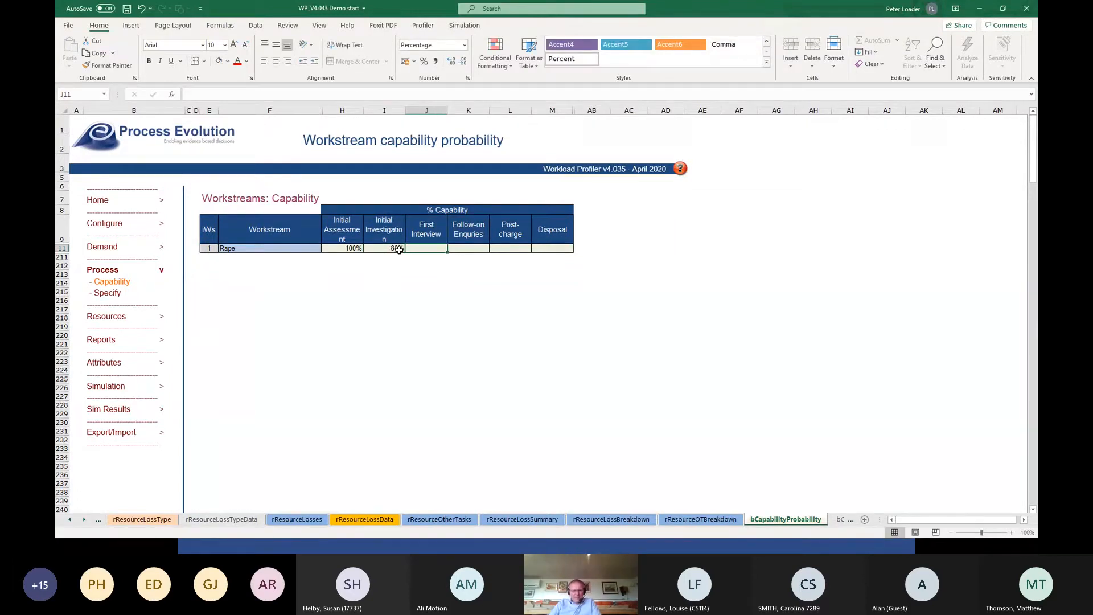
text(80)
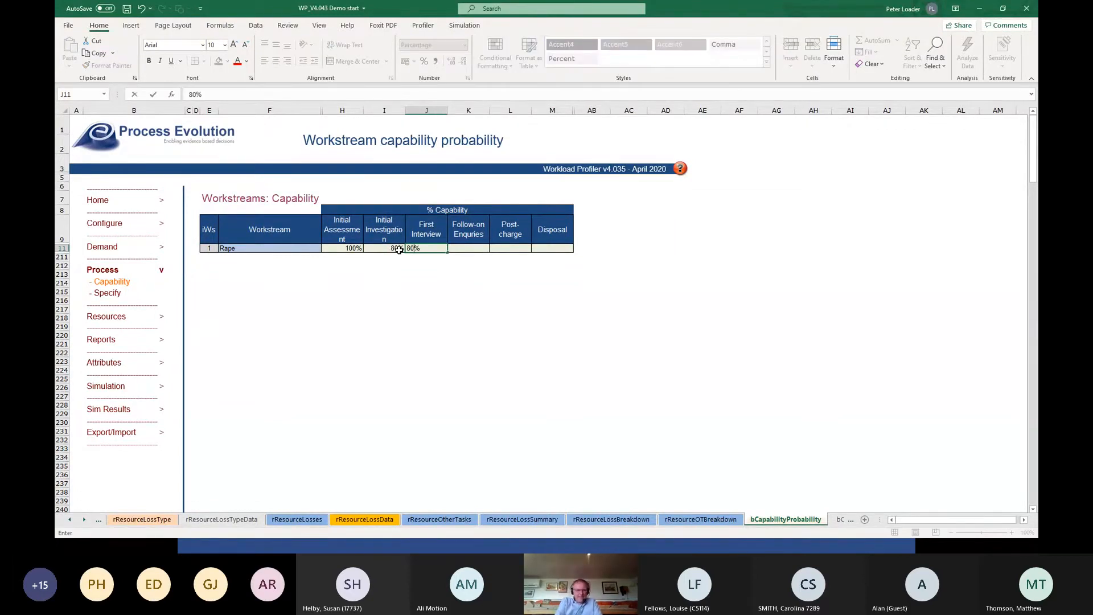
key(Tab)
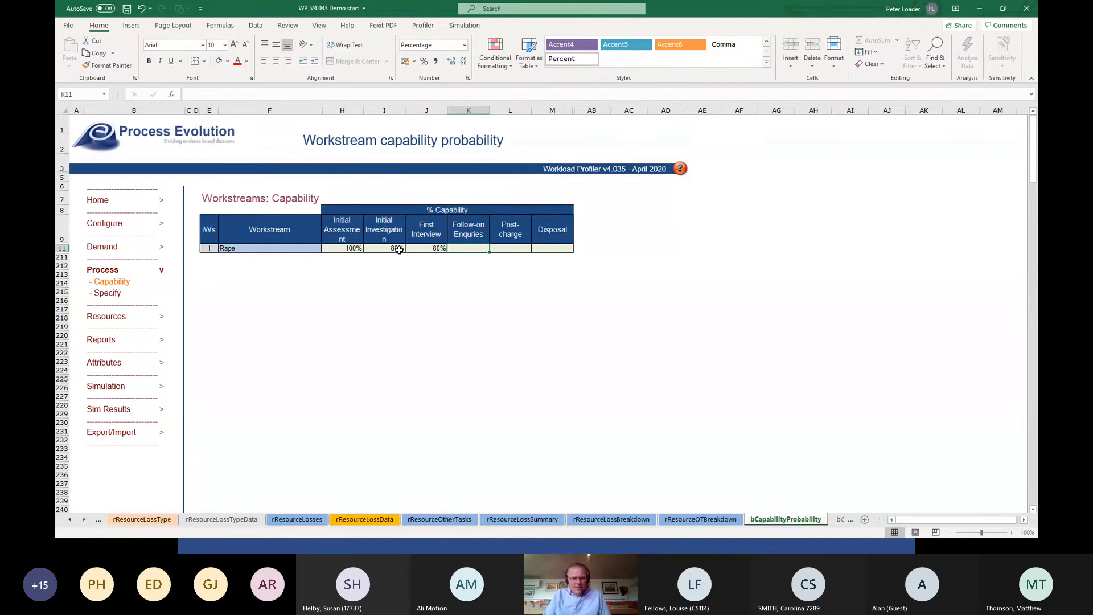
text(60)
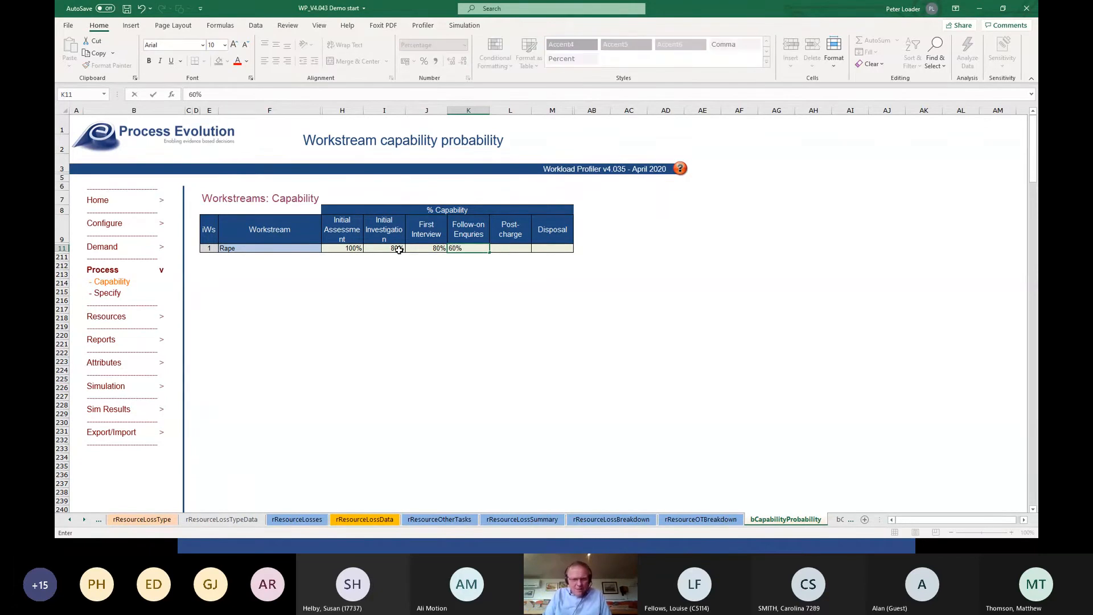
key(Tab)
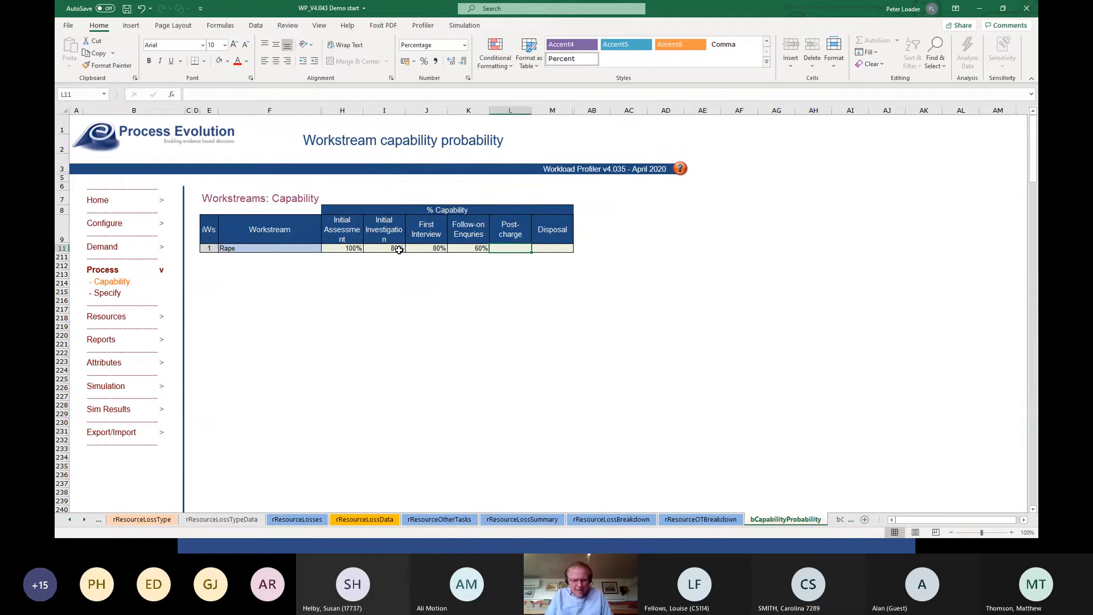
Set the Rape workstream's capability to 5% for Post-charge and 100% for Disposal.
text(5)
key(Tab)
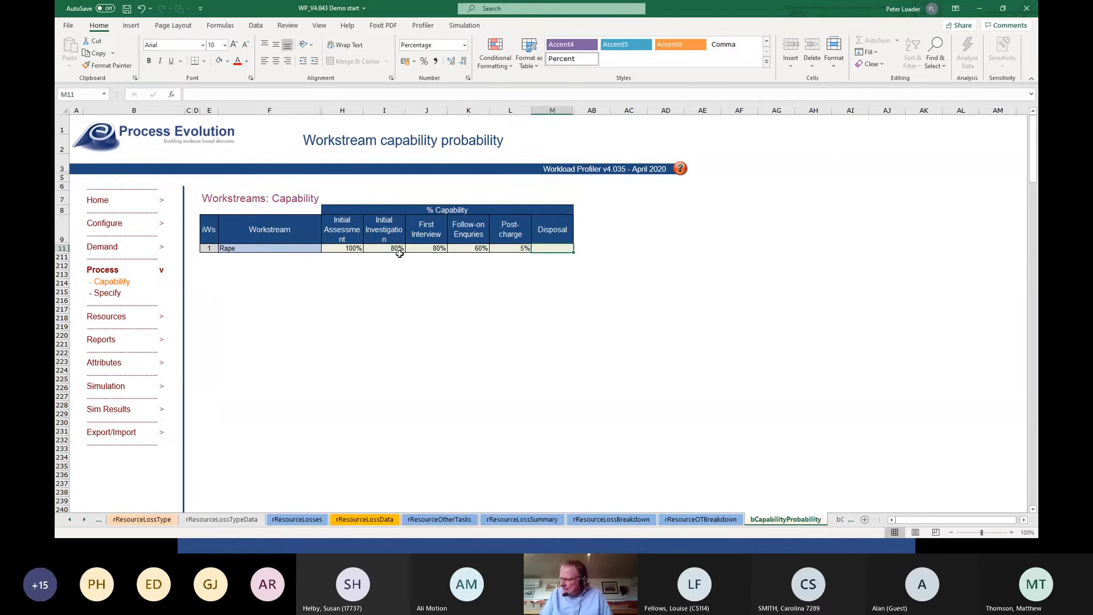
text(100)
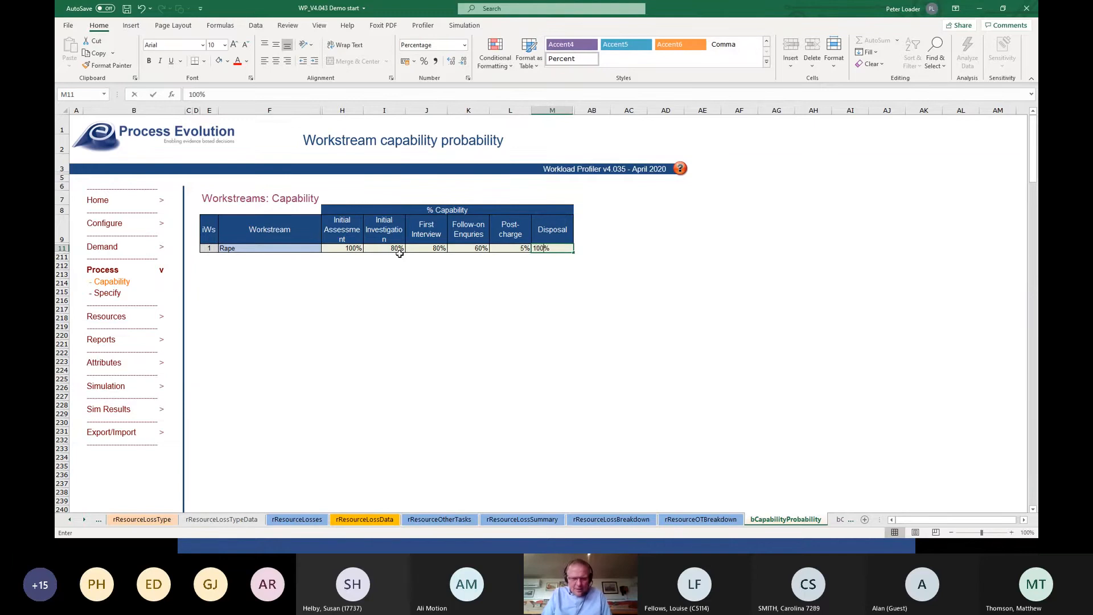
key(Tab)
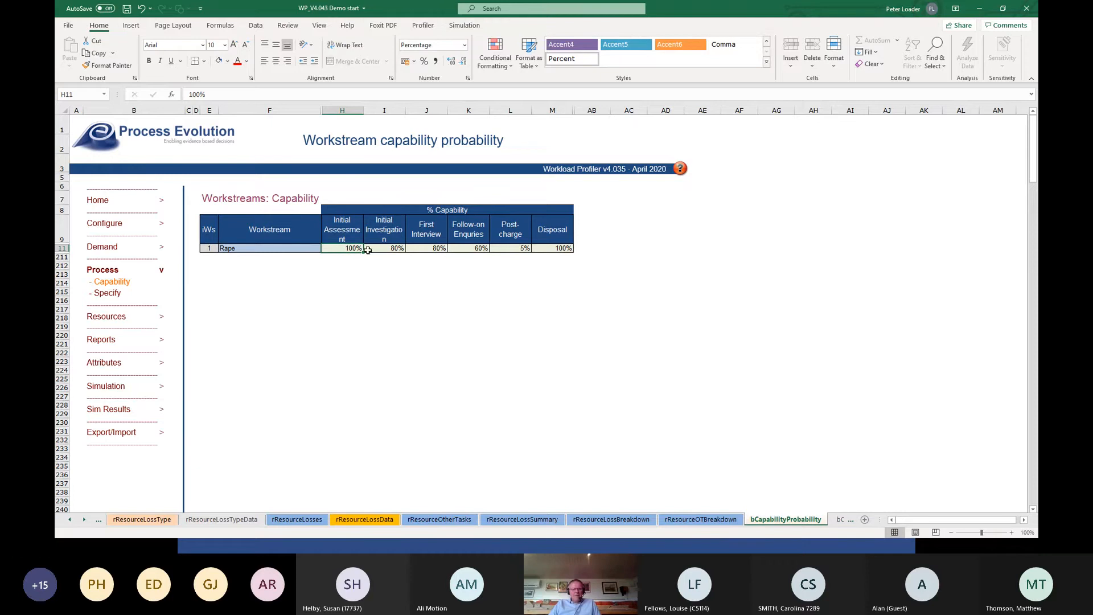
Open the process work specification and select the Rape workstream for its activity detail.
click(117, 293)
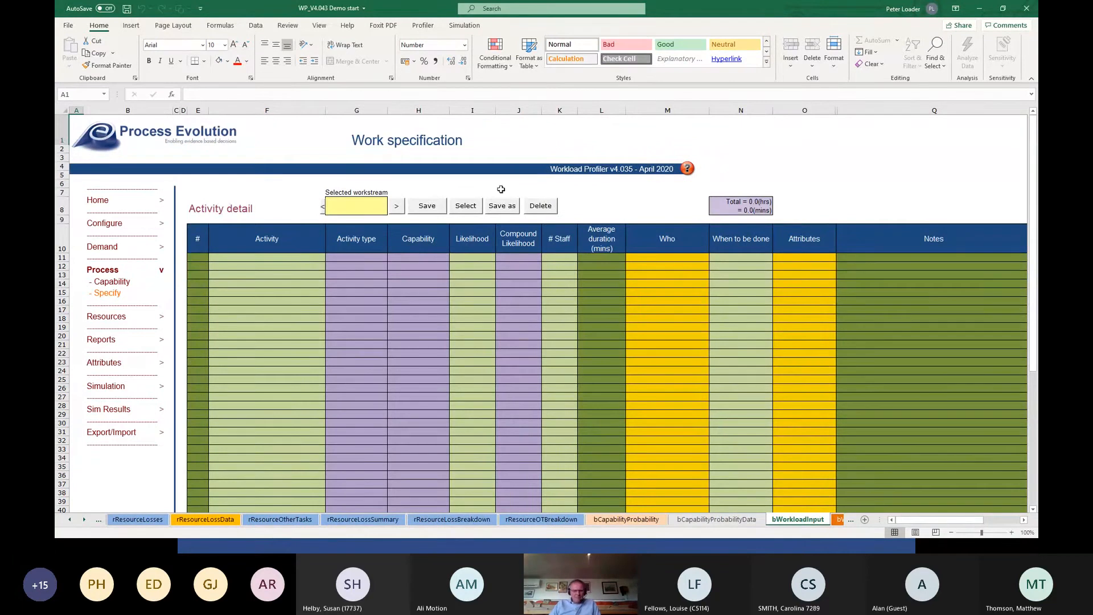
click(474, 210)
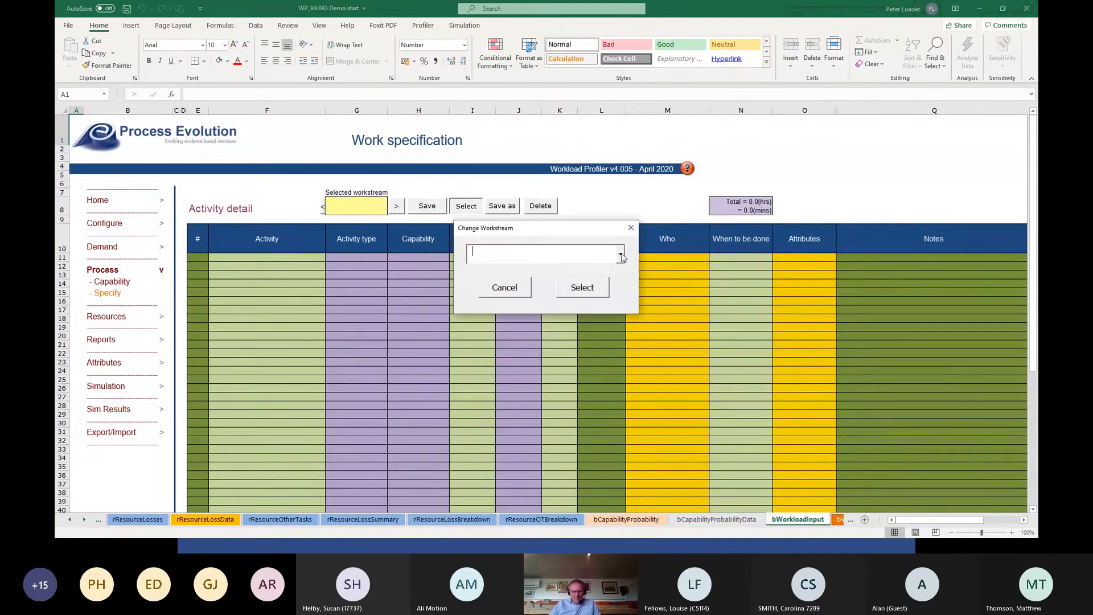
click(621, 255)
click(540, 271)
click(572, 290)
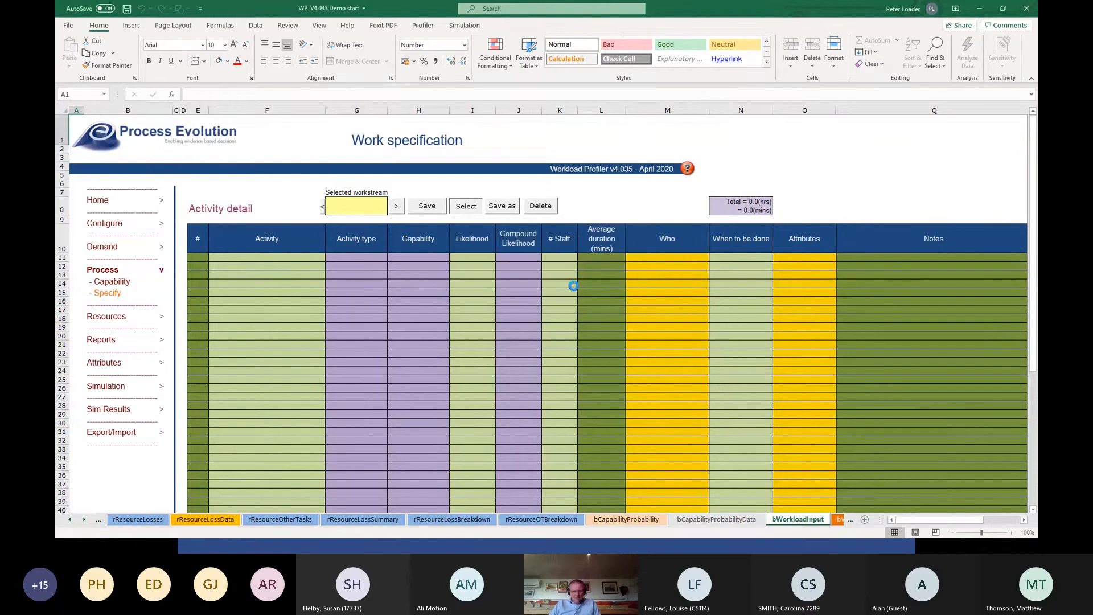
Add "Travel to incident" as the first activity and set its activity type to Investigation.
click(266, 257)
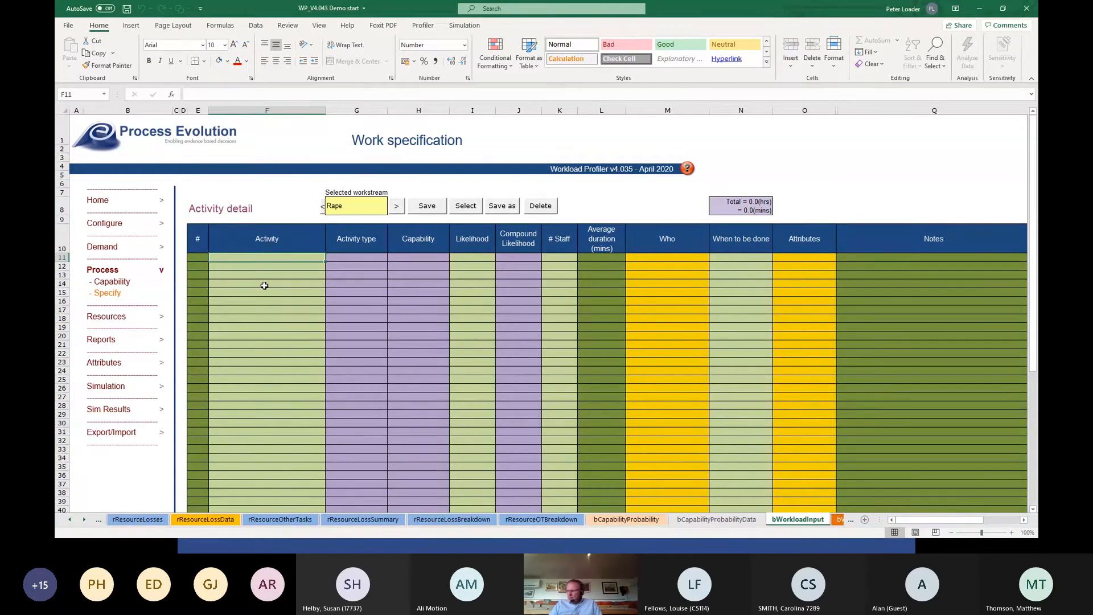
text(Tra)
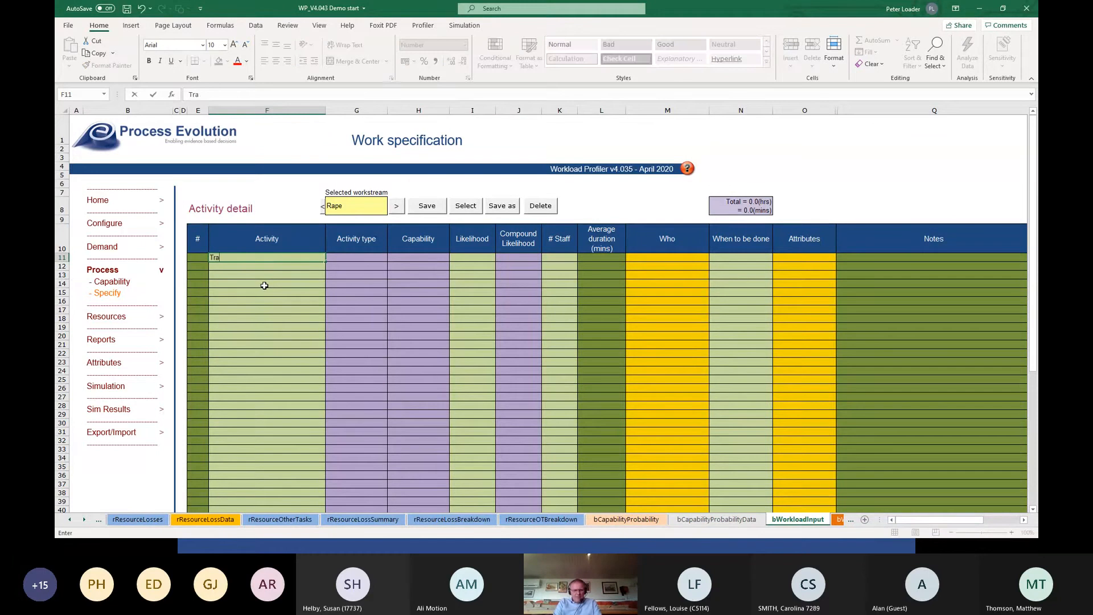
text(vel to incid)
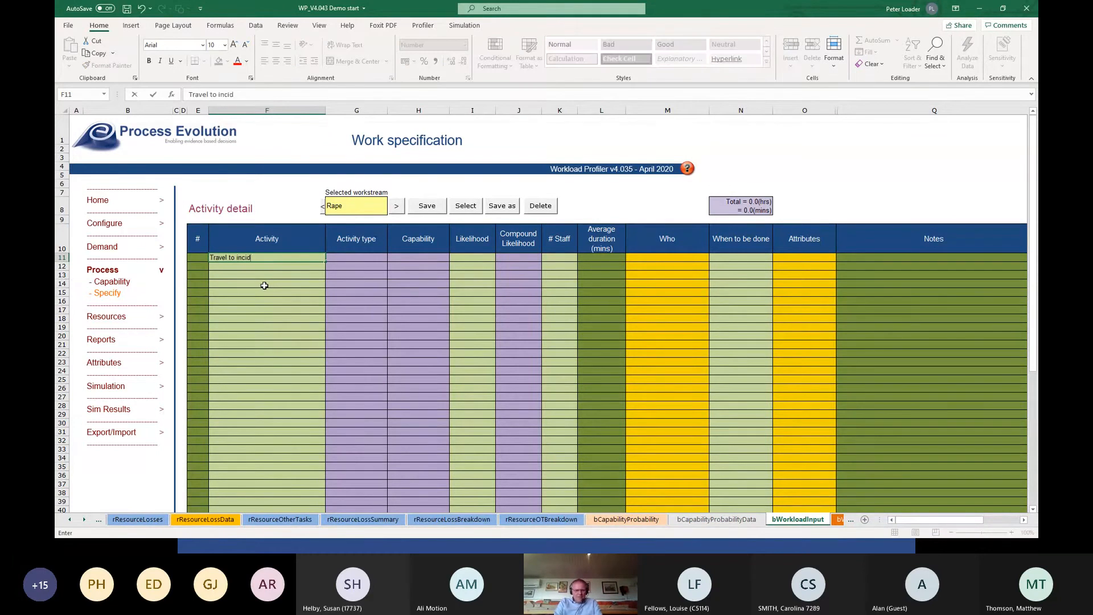
text(ent)
key(Tab)
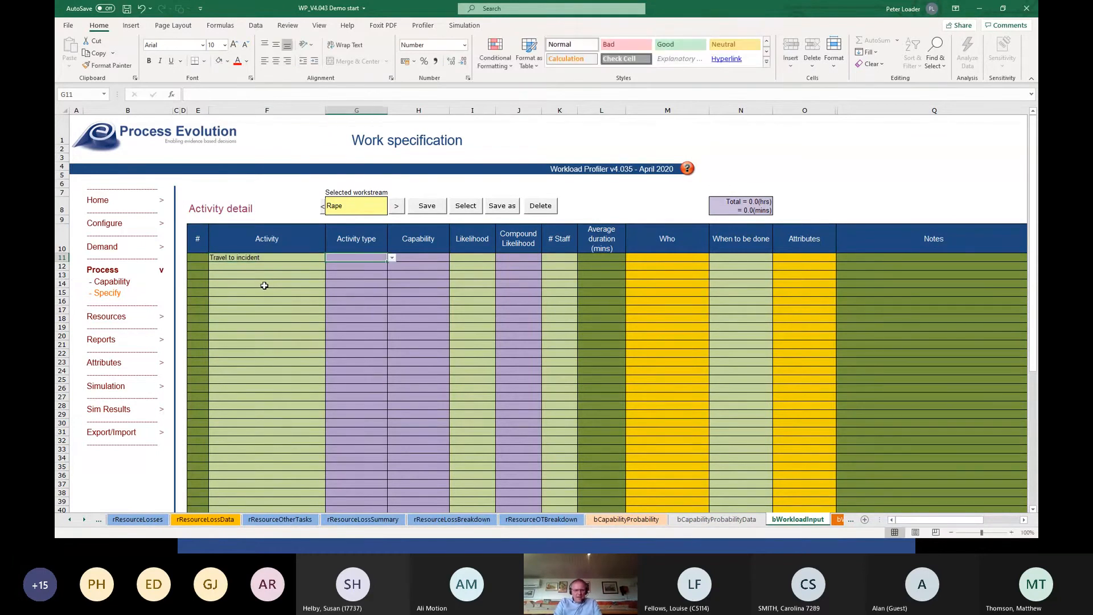
click(392, 258)
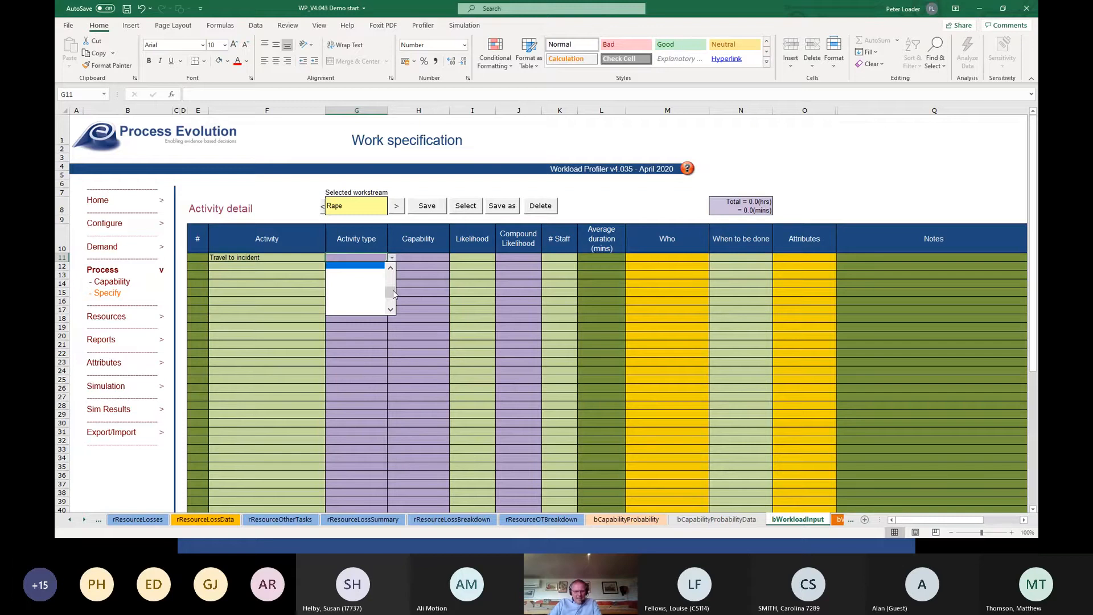
drag(393, 294, 392, 280)
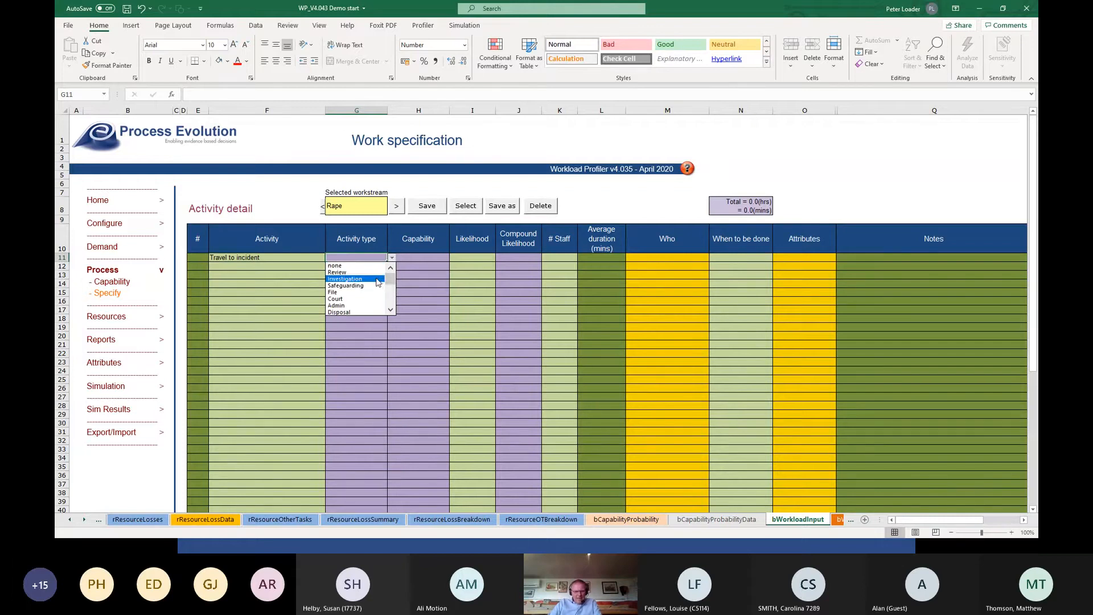
click(378, 282)
Assign the Initial Assessment capability to the Travel to incident activity and set its likelihood to 25%.
click(415, 258)
click(454, 258)
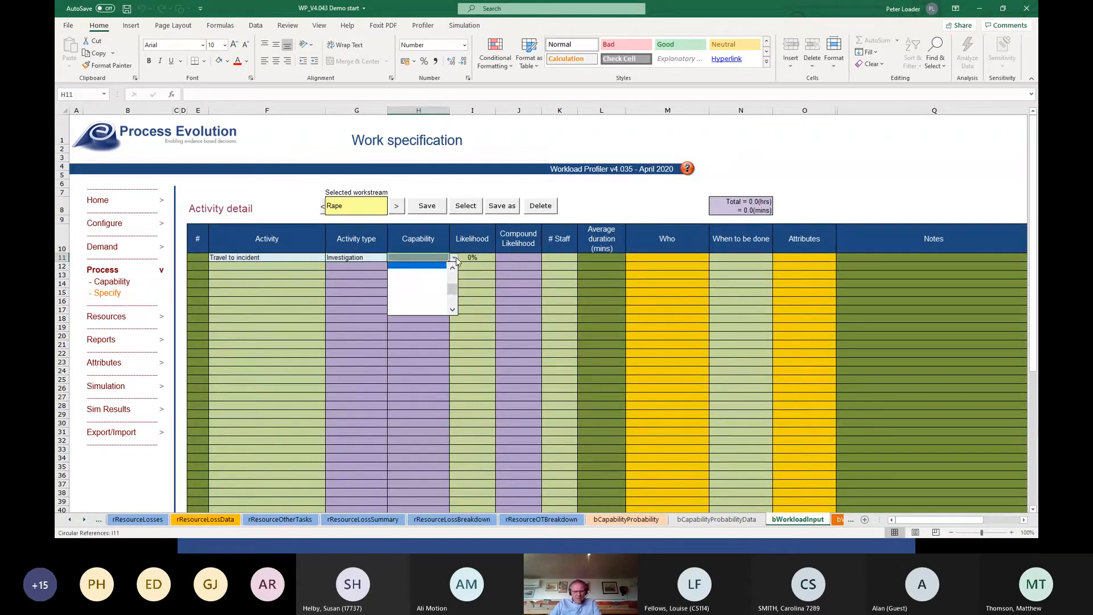
drag(453, 288, 451, 277)
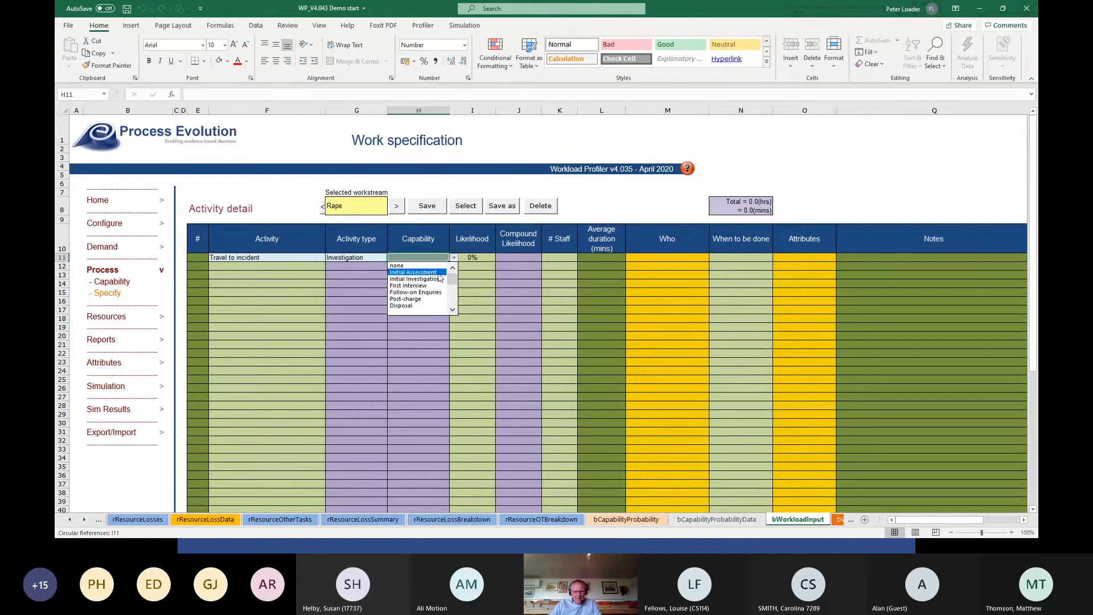
click(439, 272)
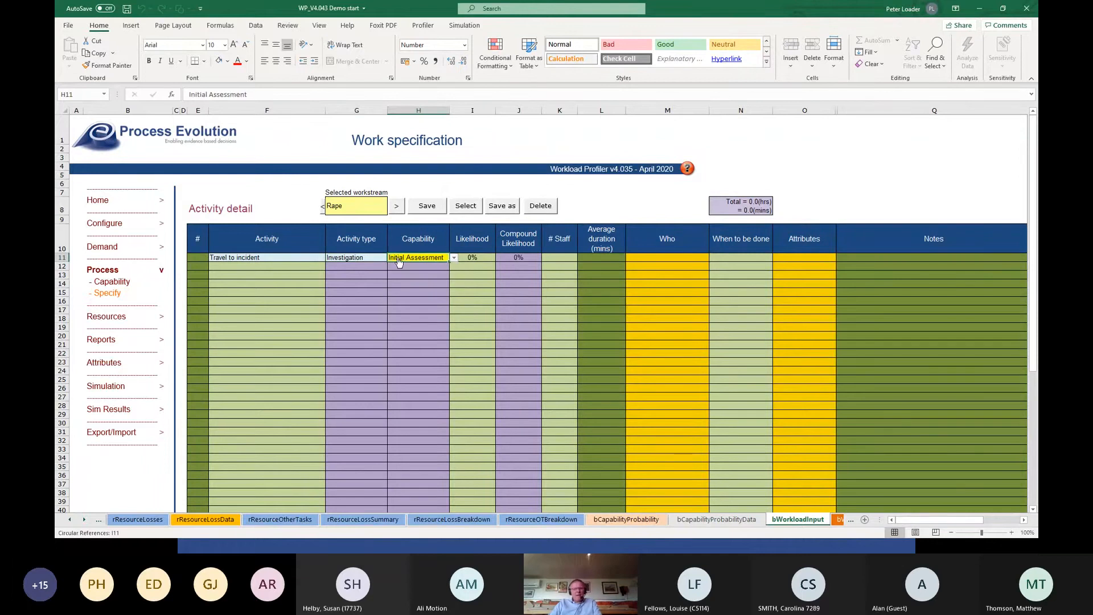
click(483, 259)
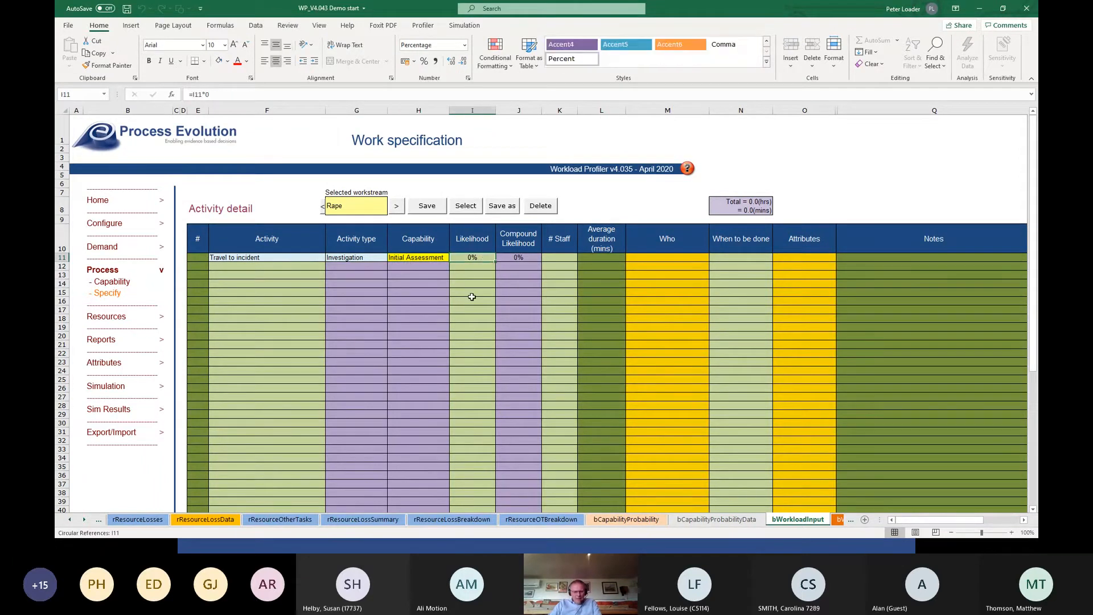
text(25)
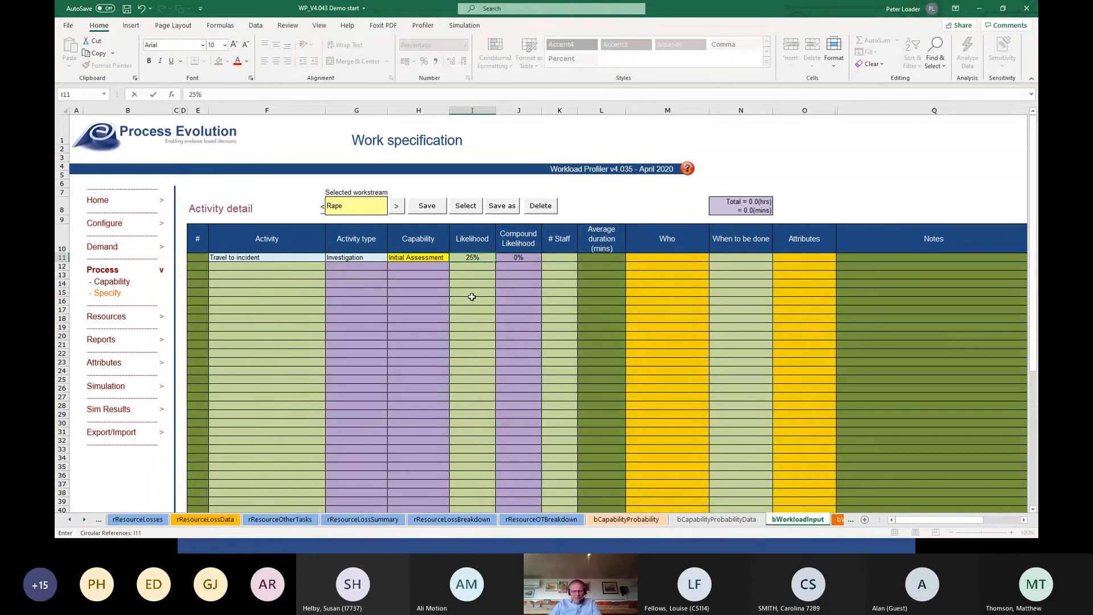
key(Tab)
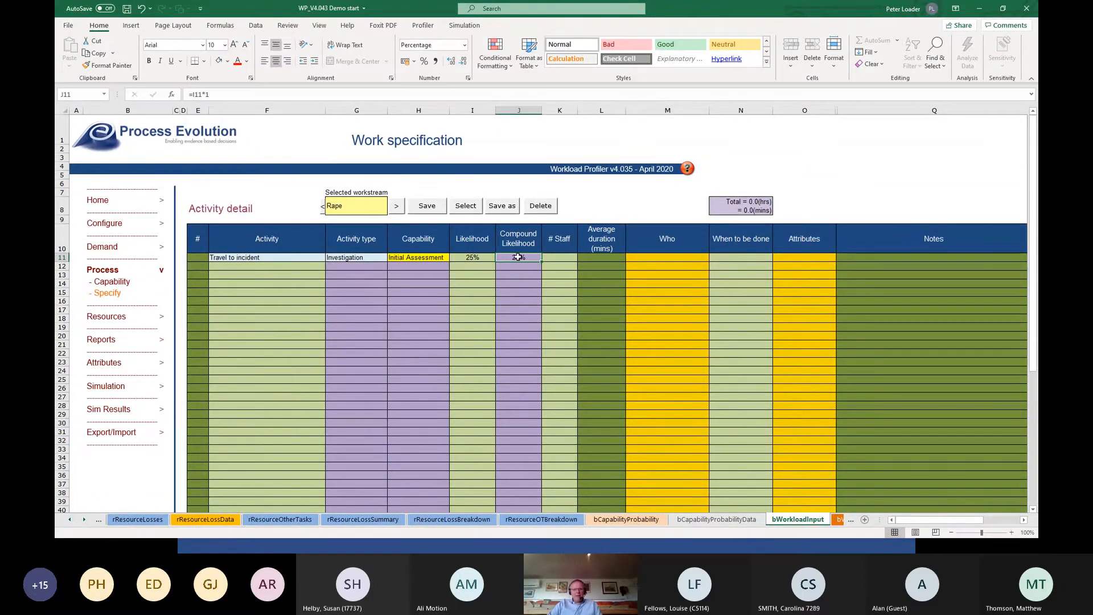
Set the Travel to incident activity to 1 staff with an average duration of 15 minutes.
click(545, 259)
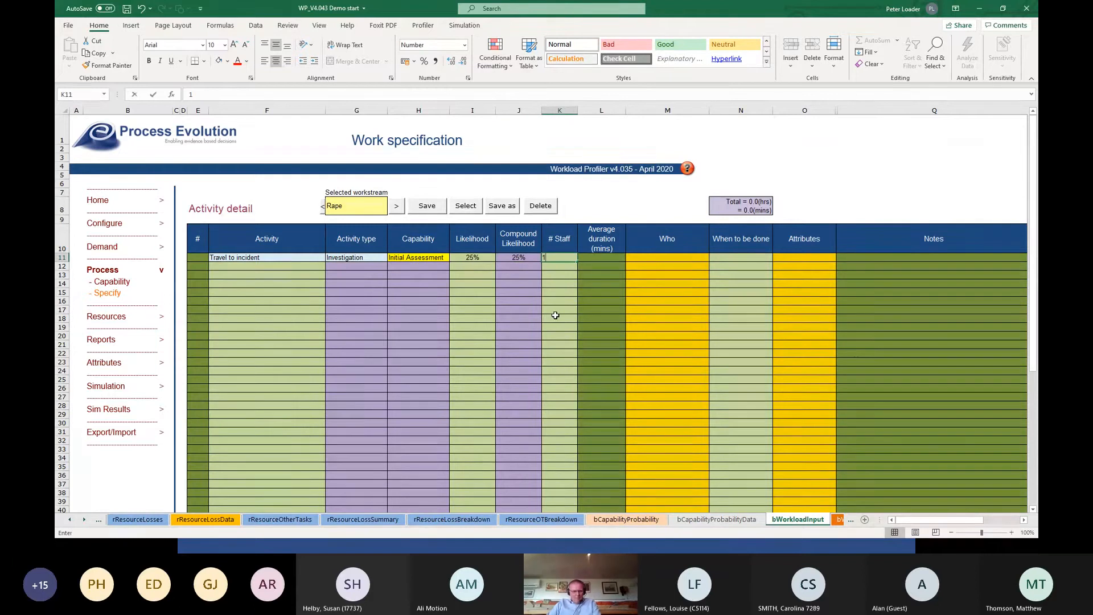
text(1)
key(Tab)
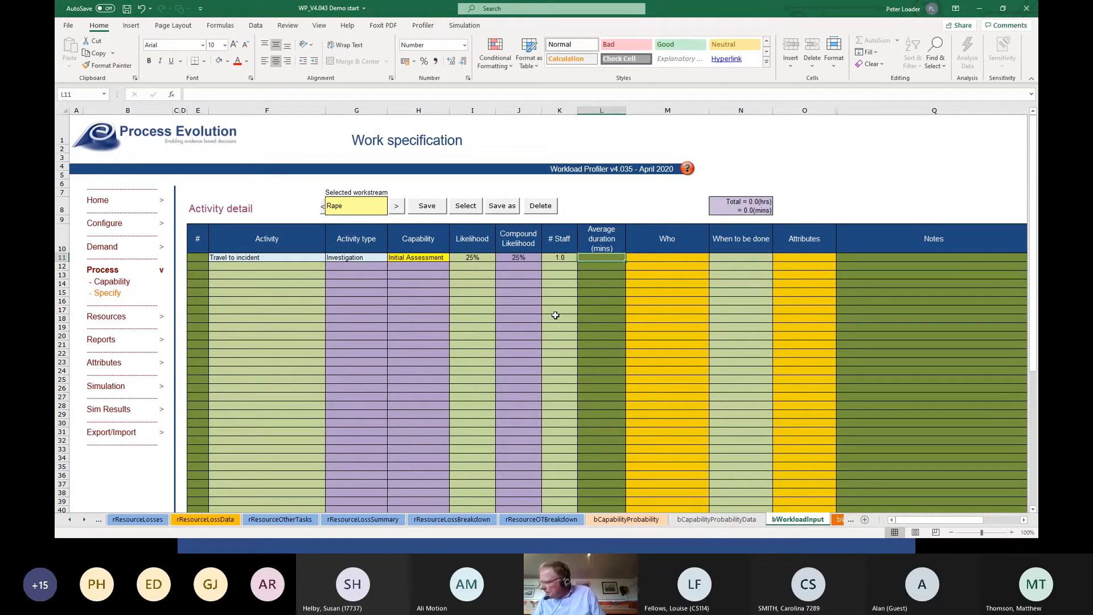
text(15)
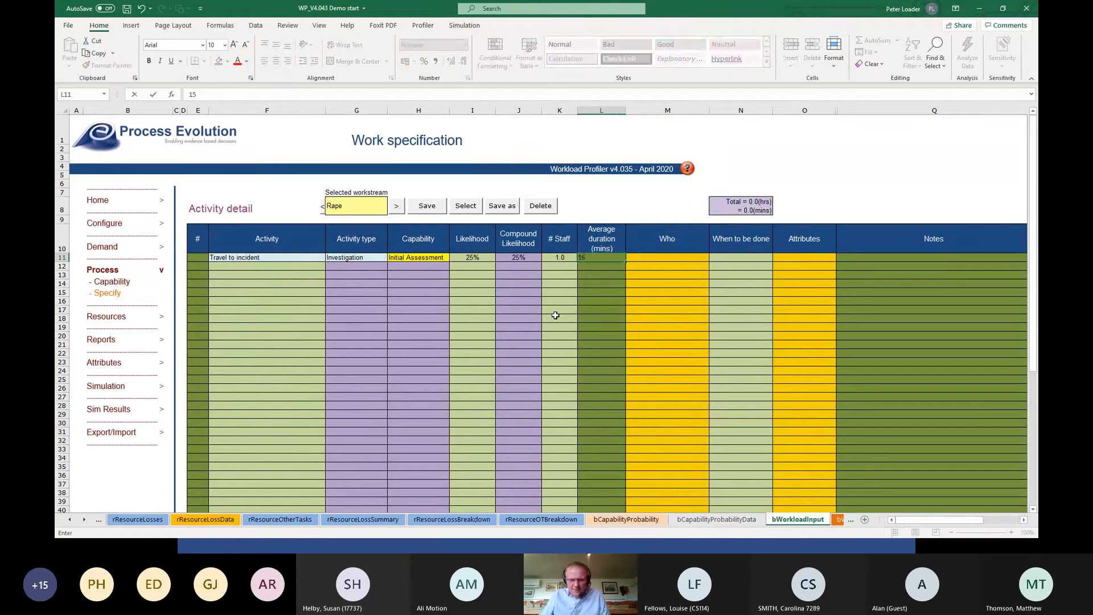
key(Tab)
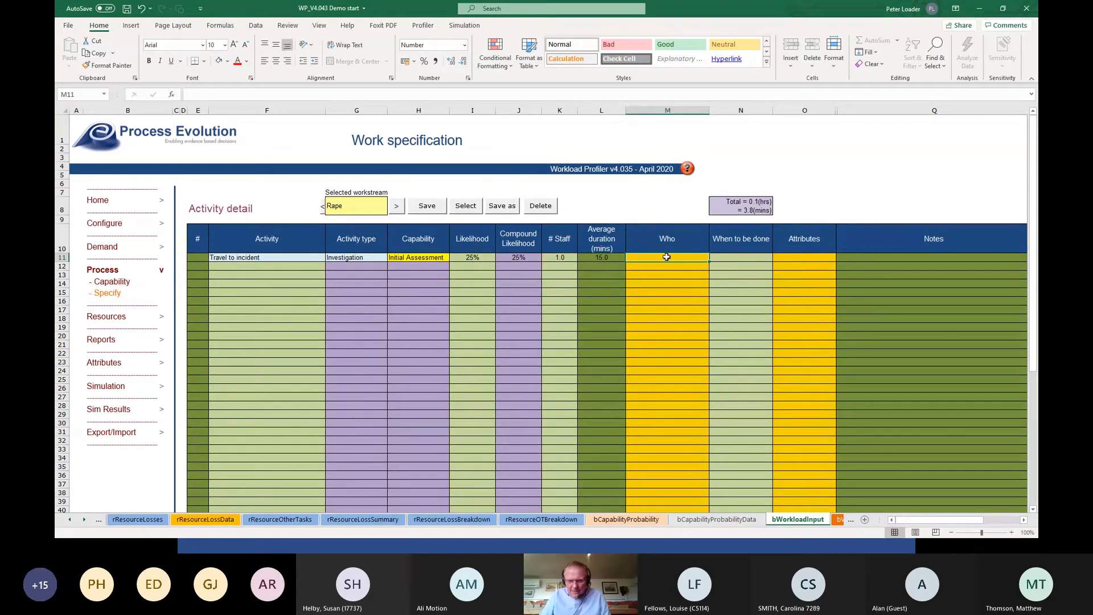
Assign the DC resource to the Travel to incident activity with a work share of 100.
double_click(667, 257)
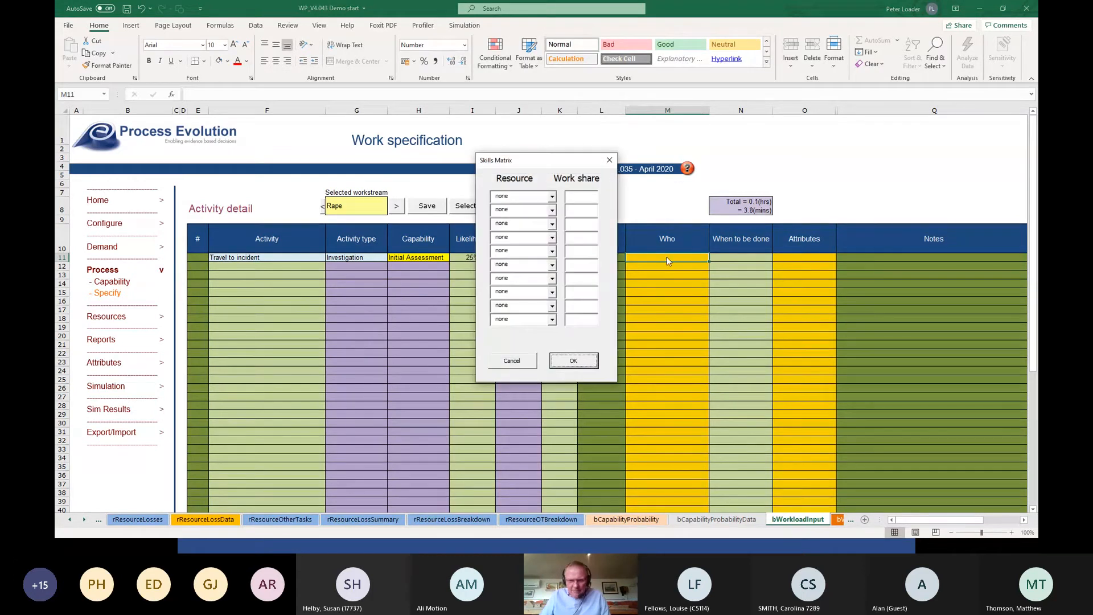
click(552, 197)
click(529, 214)
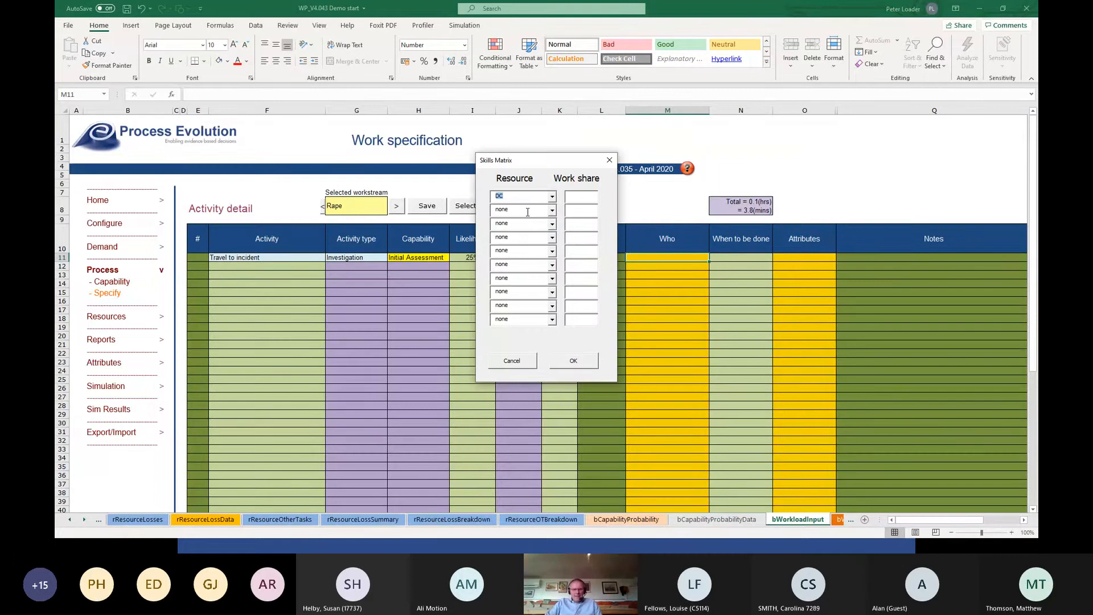
text(100)
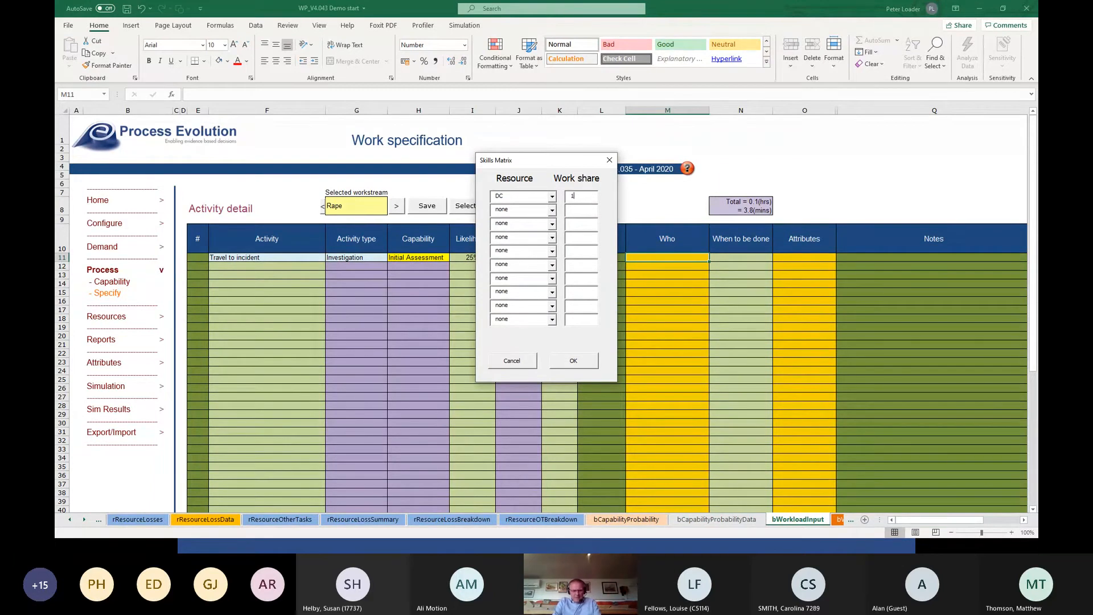
click(589, 366)
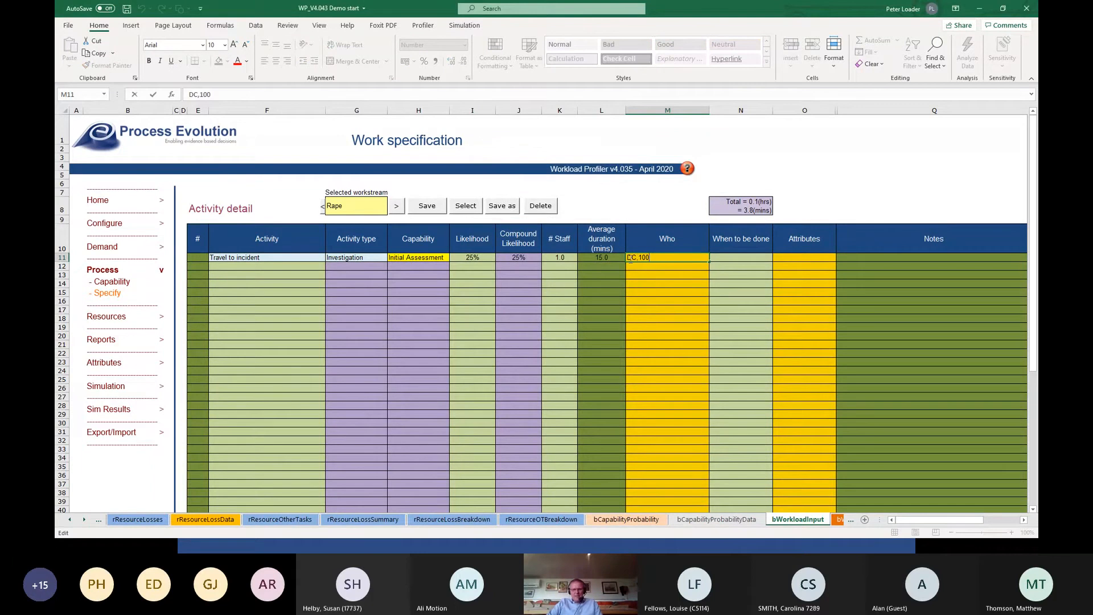
Set when the Travel to incident activity is done to 24x7.
click(741, 259)
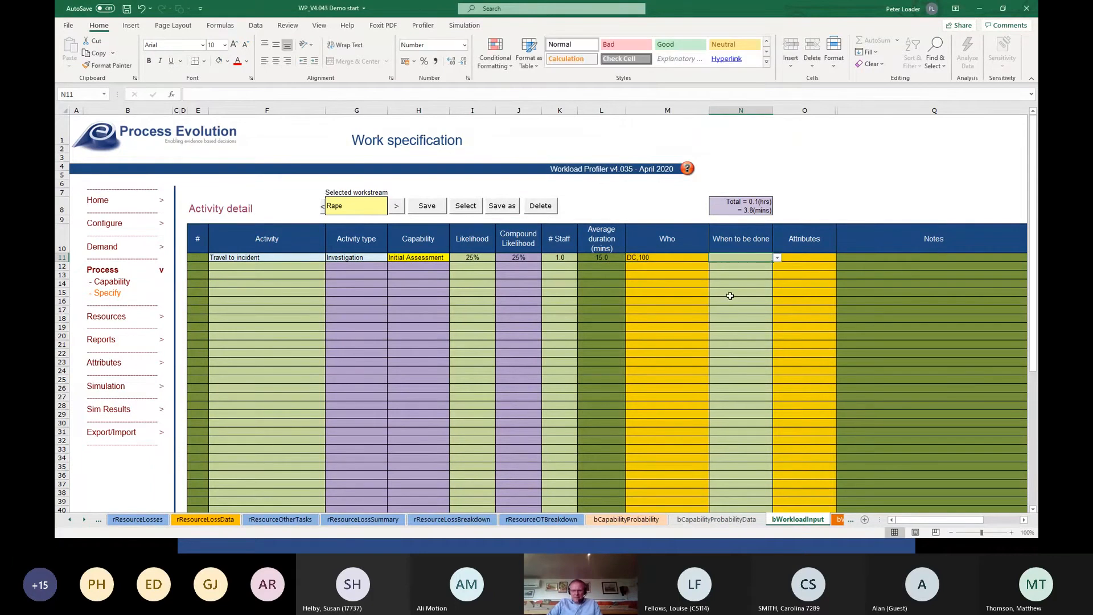
click(779, 259)
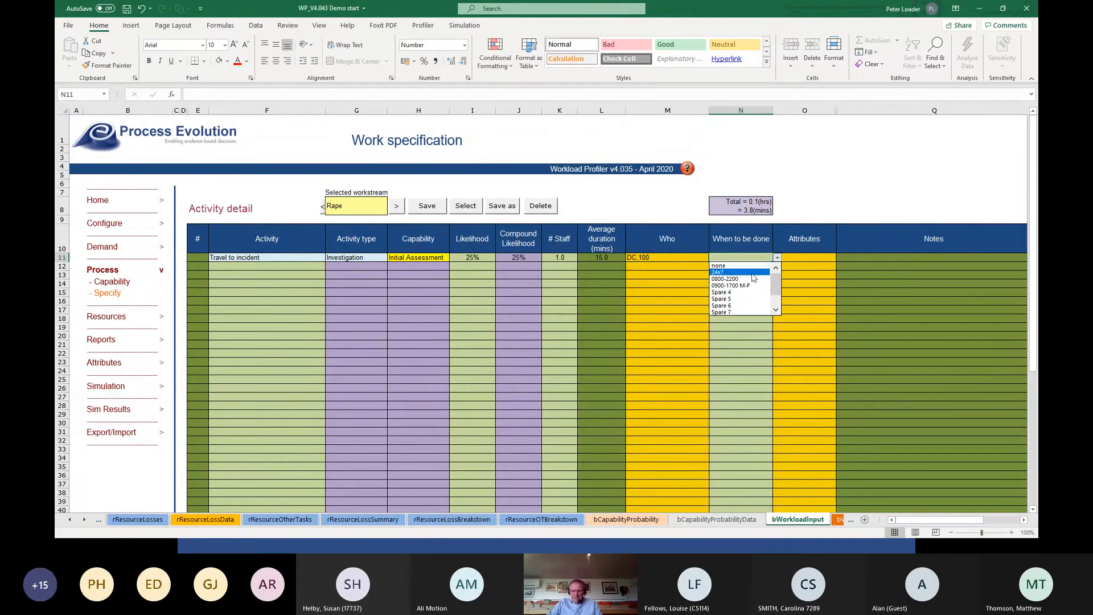
click(761, 272)
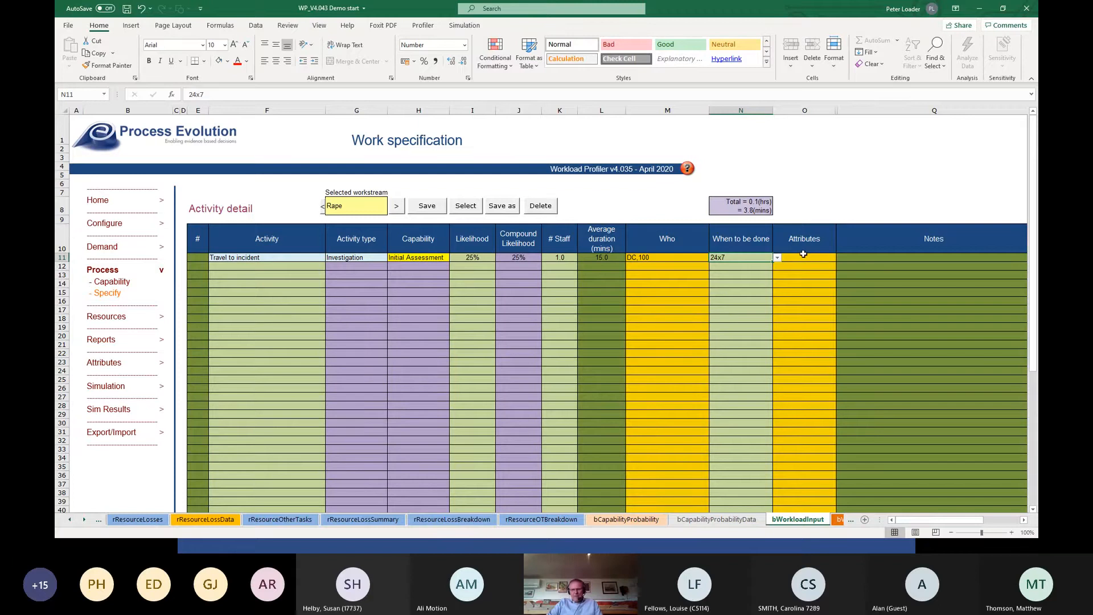
Add "Attend" as the second activity and set its activity type to Investigation.
click(267, 267)
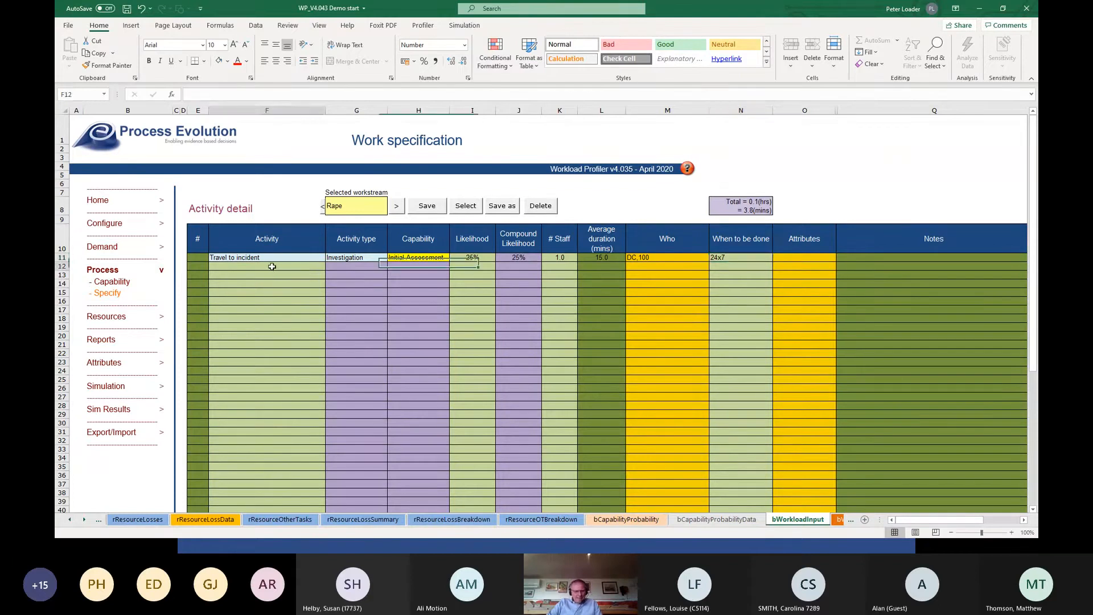
text(At)
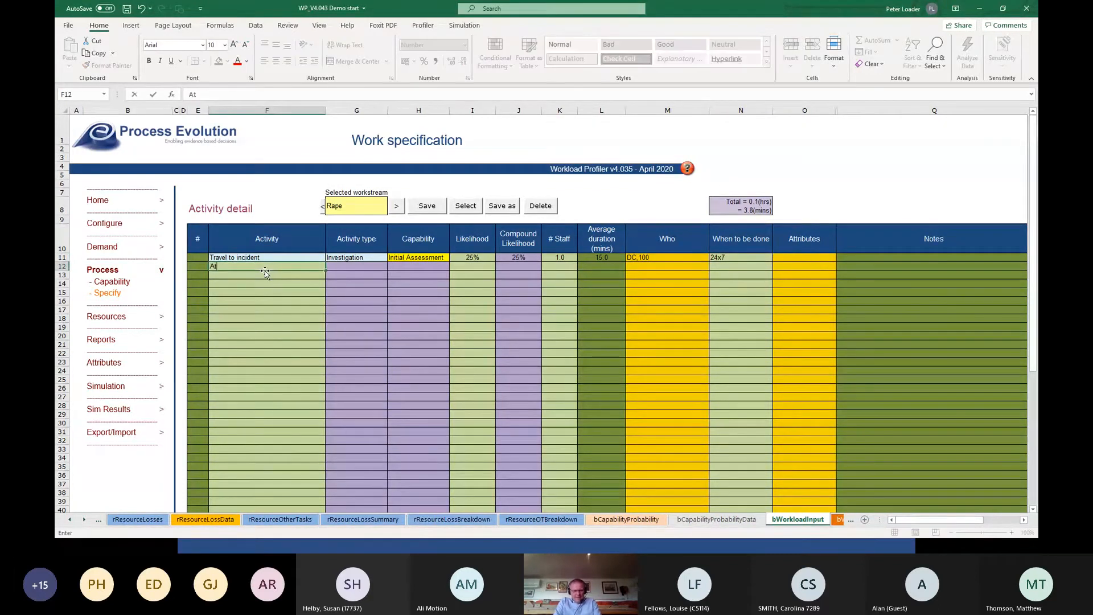
text(tend)
key(Tab)
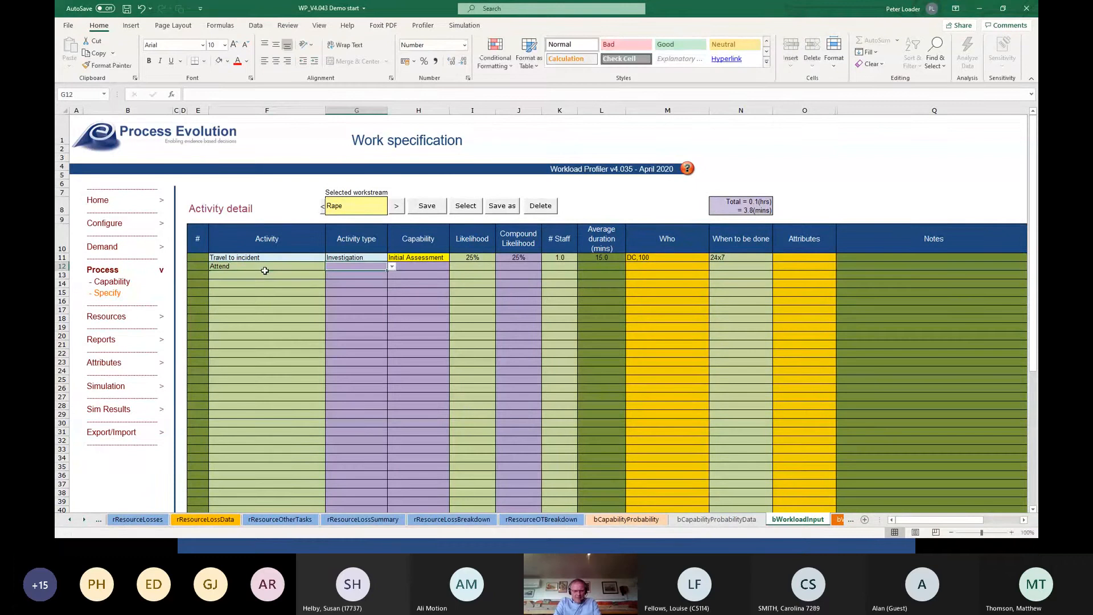
click(392, 266)
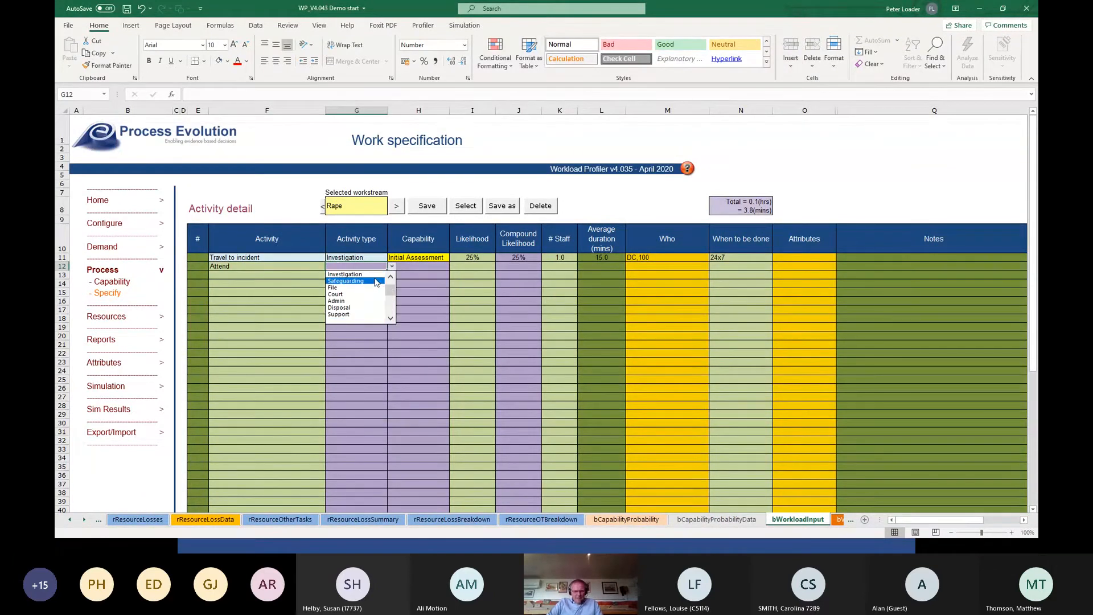
click(376, 274)
Set the Attend activity's capability to Initial Assessment and its likelihood to 25%.
click(422, 266)
click(454, 267)
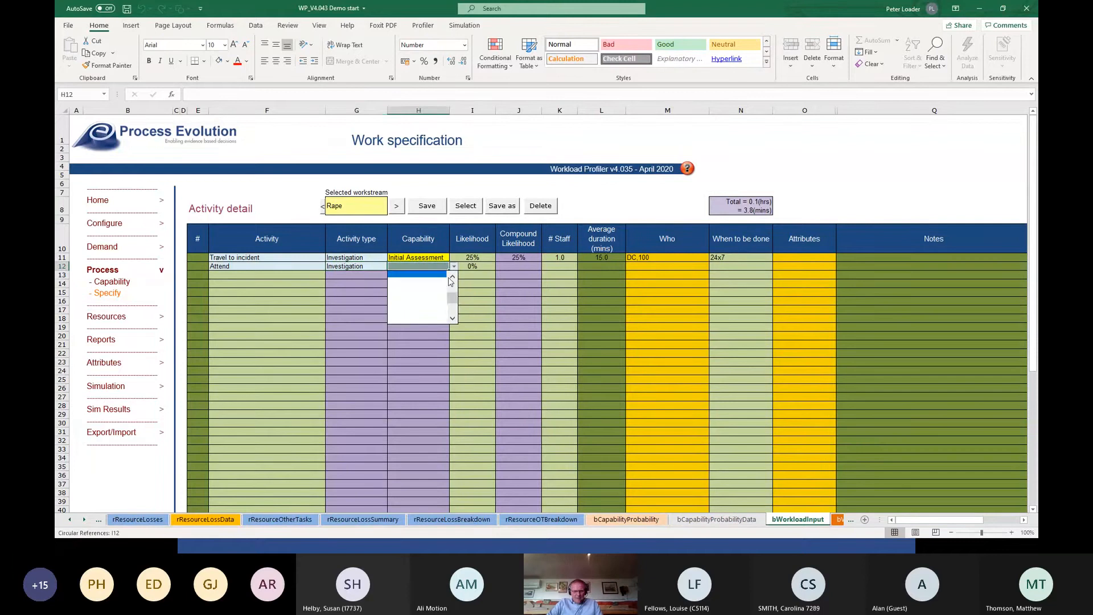
drag(455, 299, 452, 284)
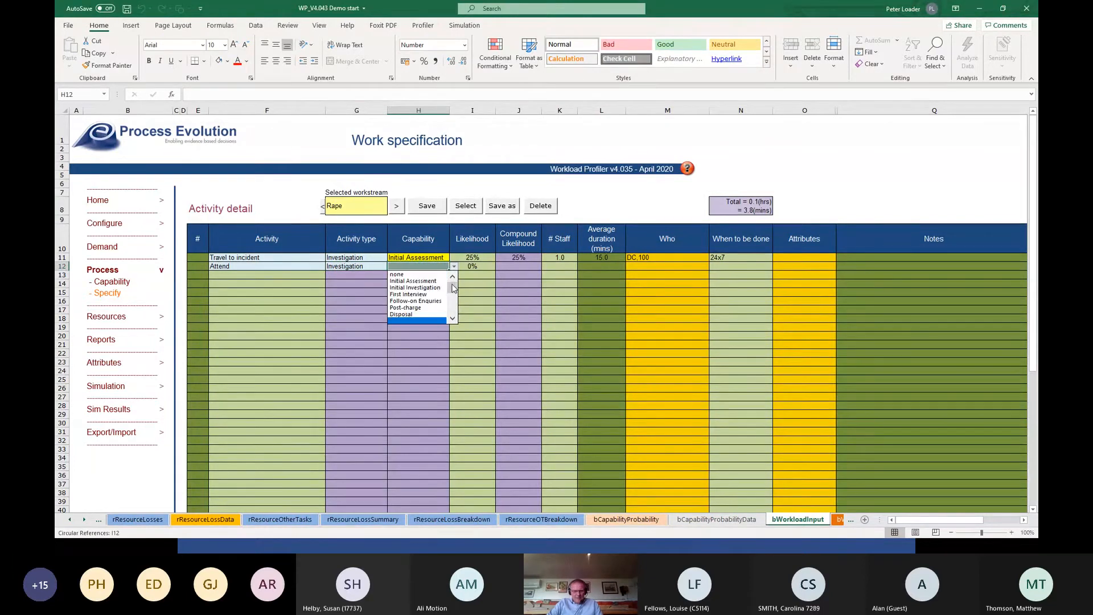
click(413, 281)
click(481, 267)
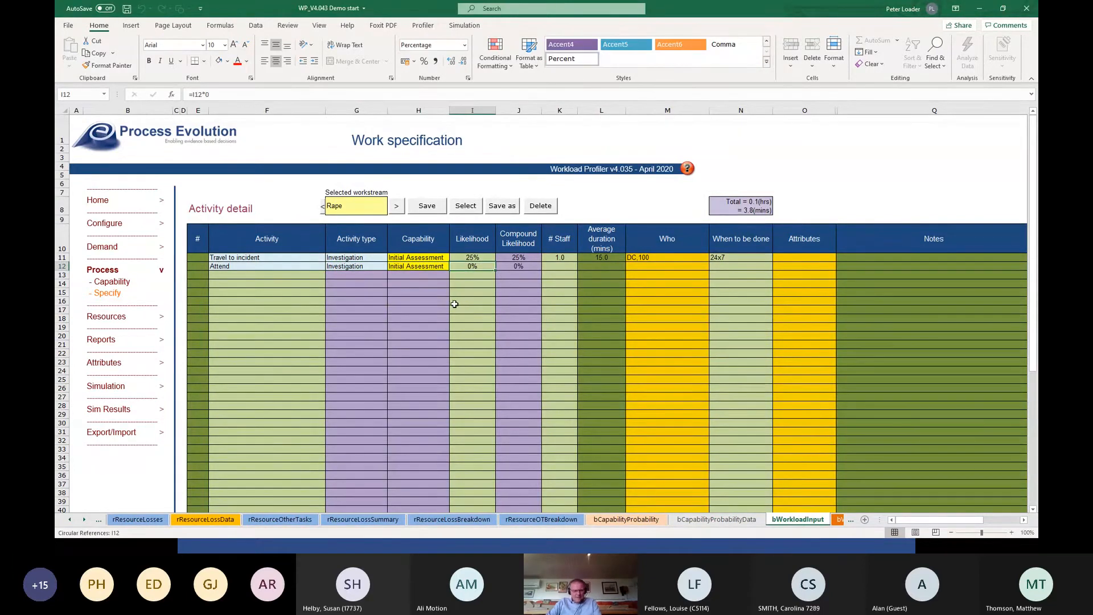
text(25)
key(Tab)
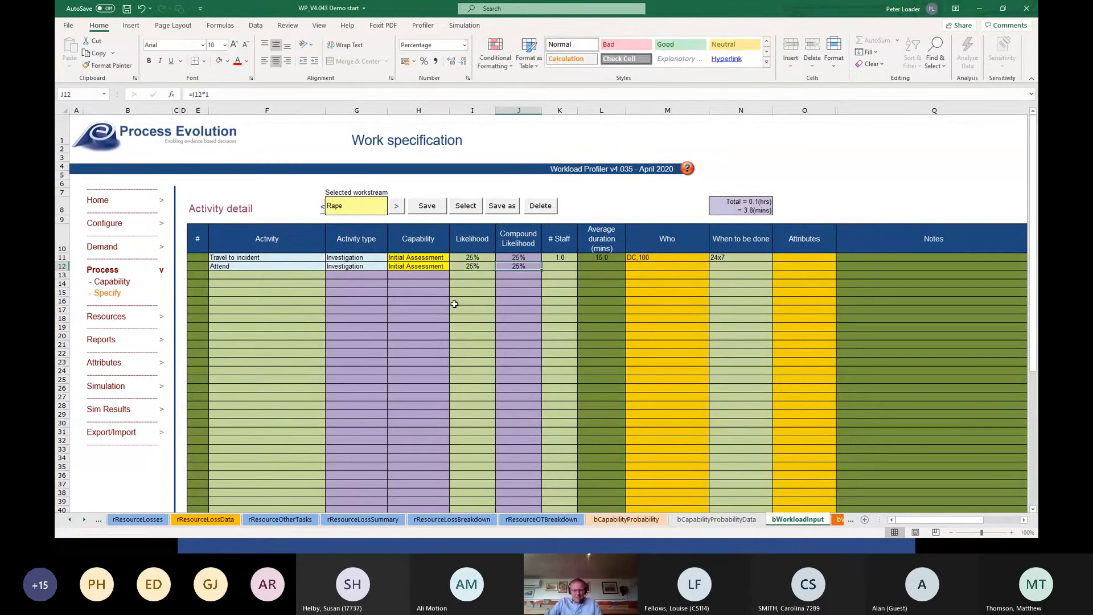
Set the Attend activity to 1 staff with an average duration of 60 minutes.
click(557, 266)
text(1)
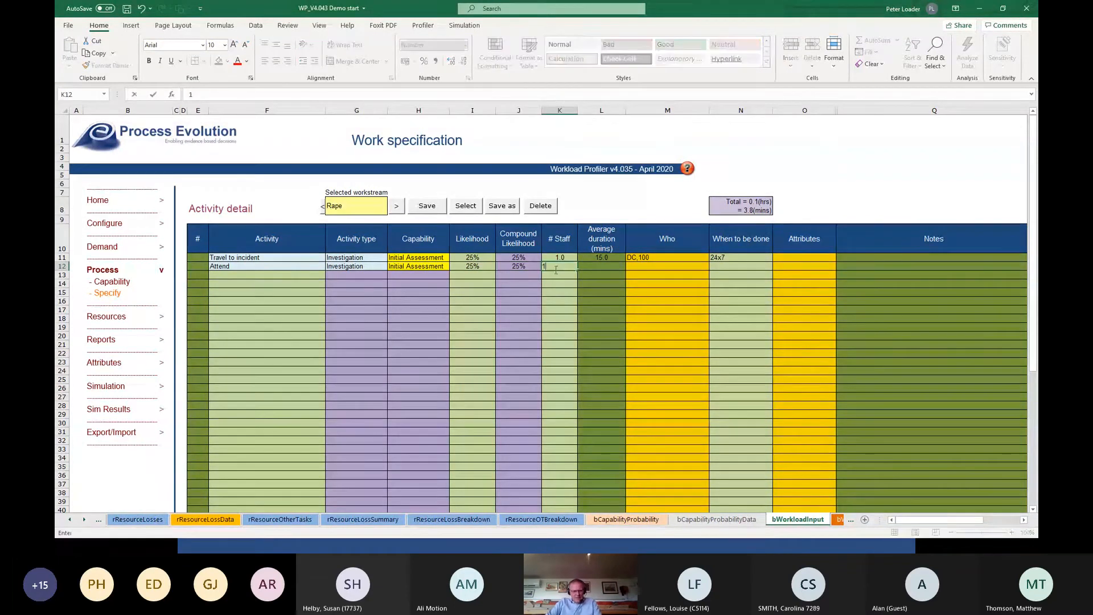
key(Tab)
text(60)
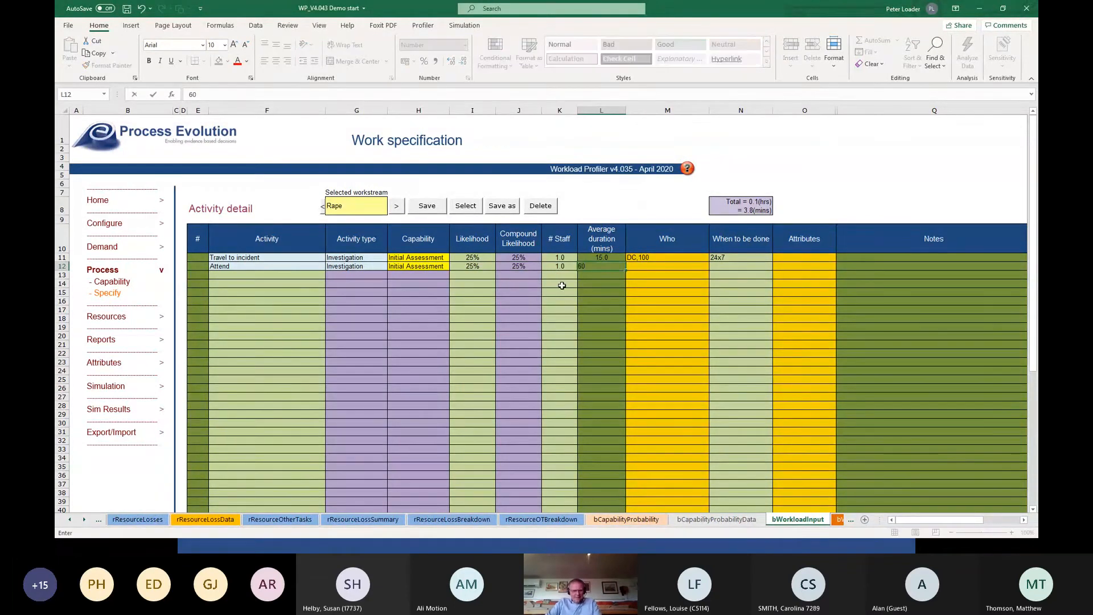
key(Tab)
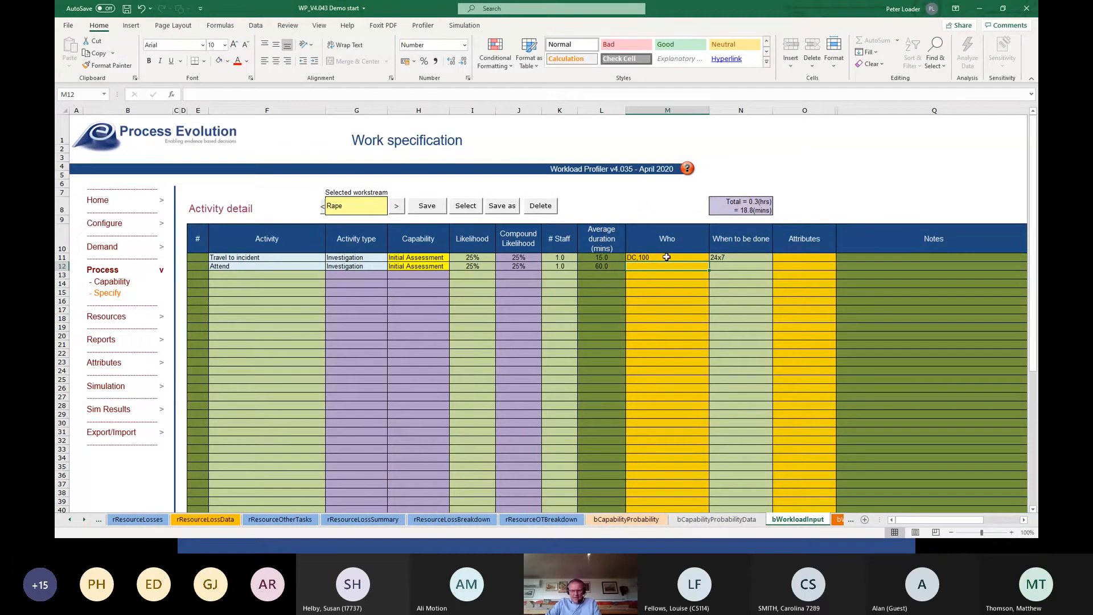
Copy the DC,100 resource assignment and 24x7 timing from the Travel to incident activity to the Attend activity.
drag(667, 258, 712, 258)
key(ctrl+c)
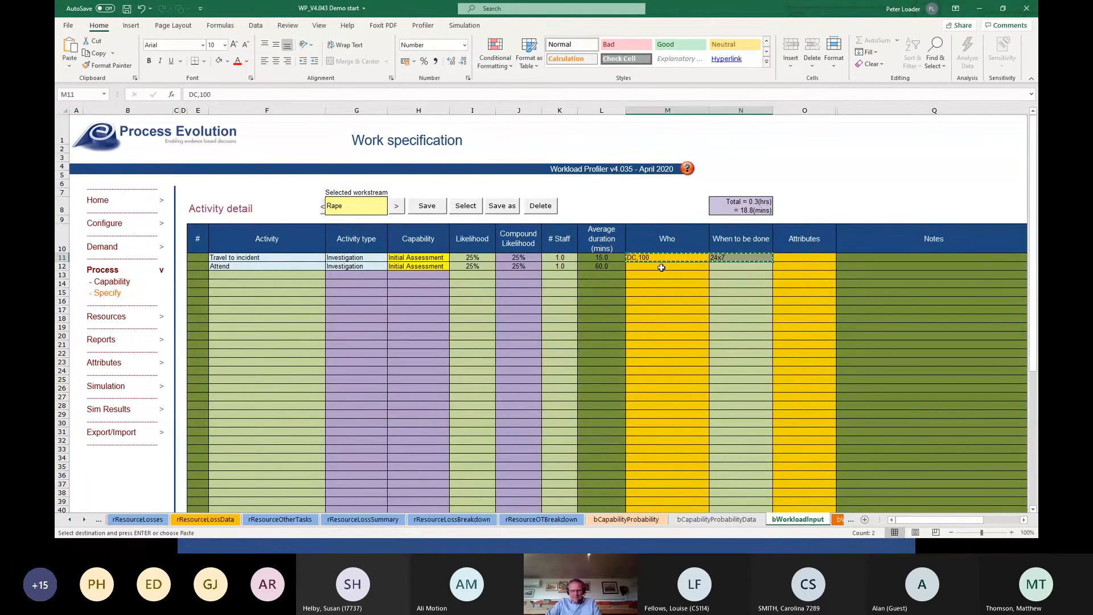
click(662, 267)
key(ctrl+v)
click(662, 278)
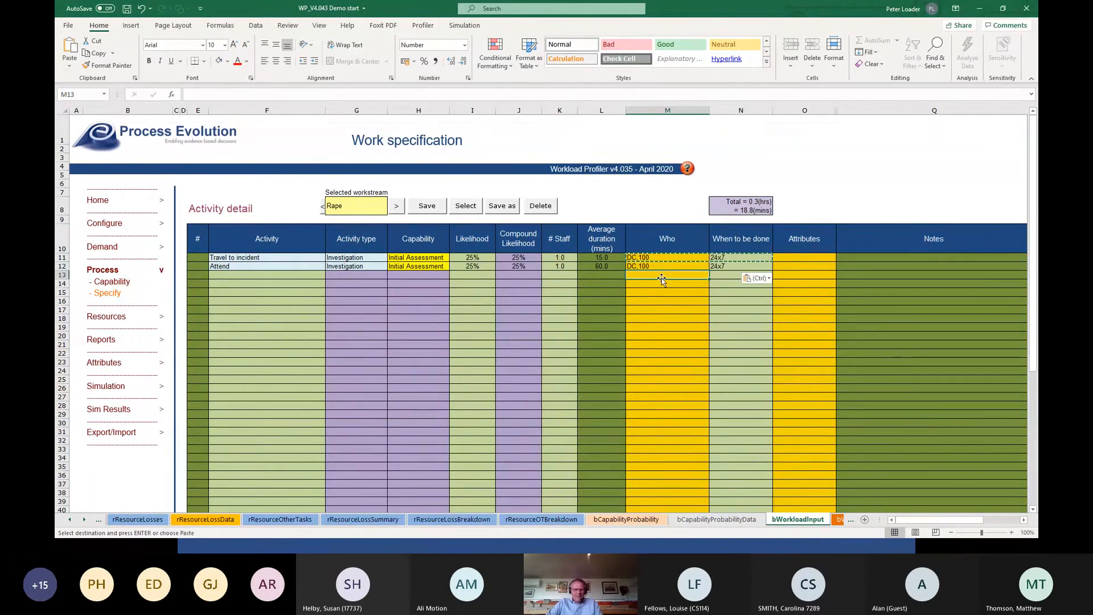
key(Escape)
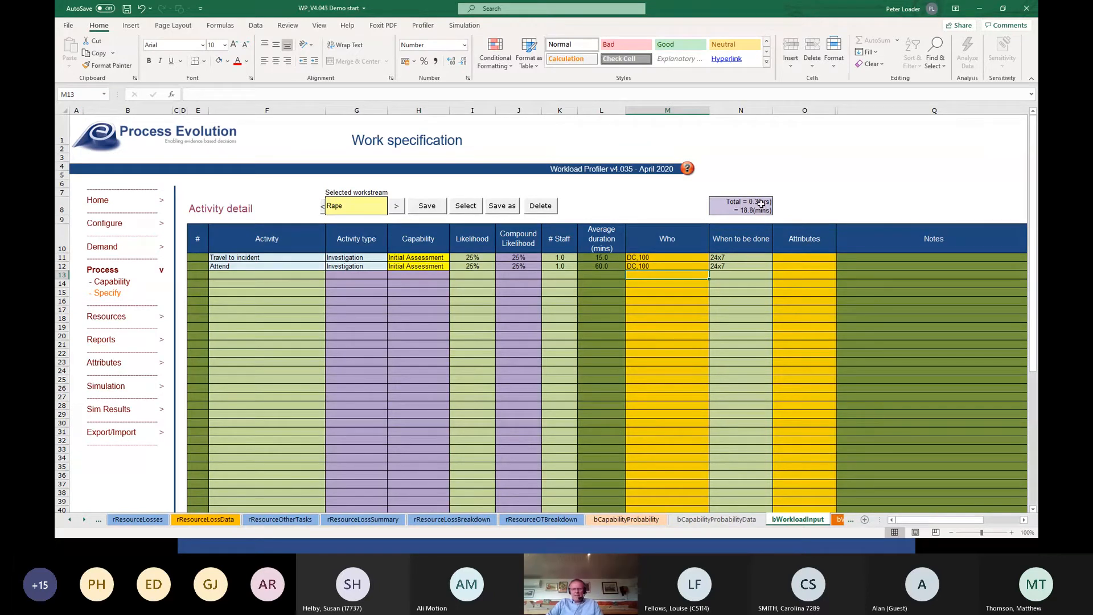
Add "DS" as the third activity and set its activity type to Review.
click(264, 274)
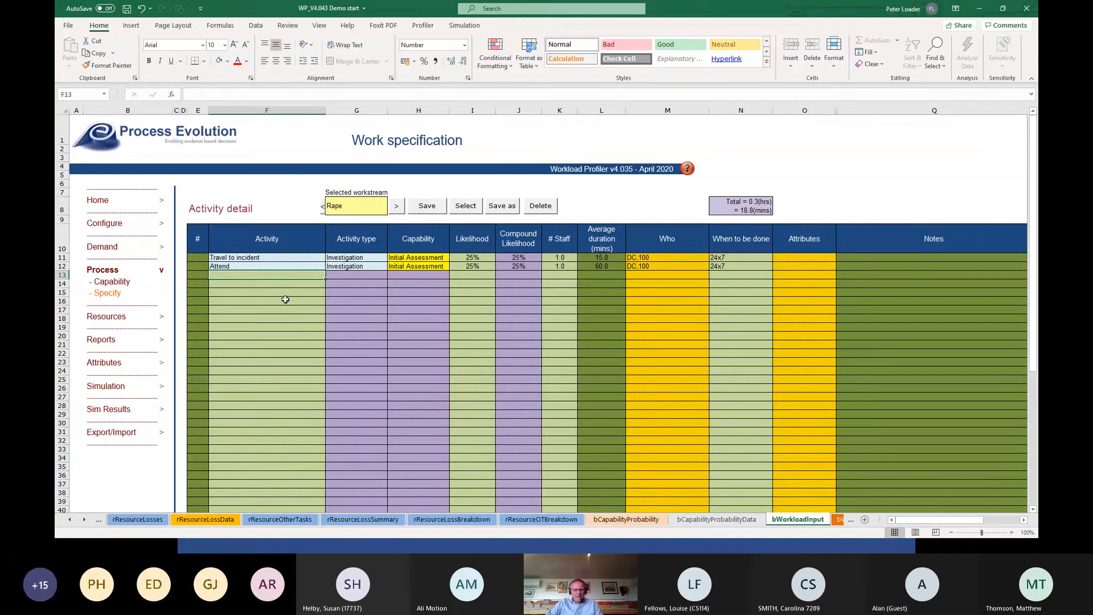
text(DS)
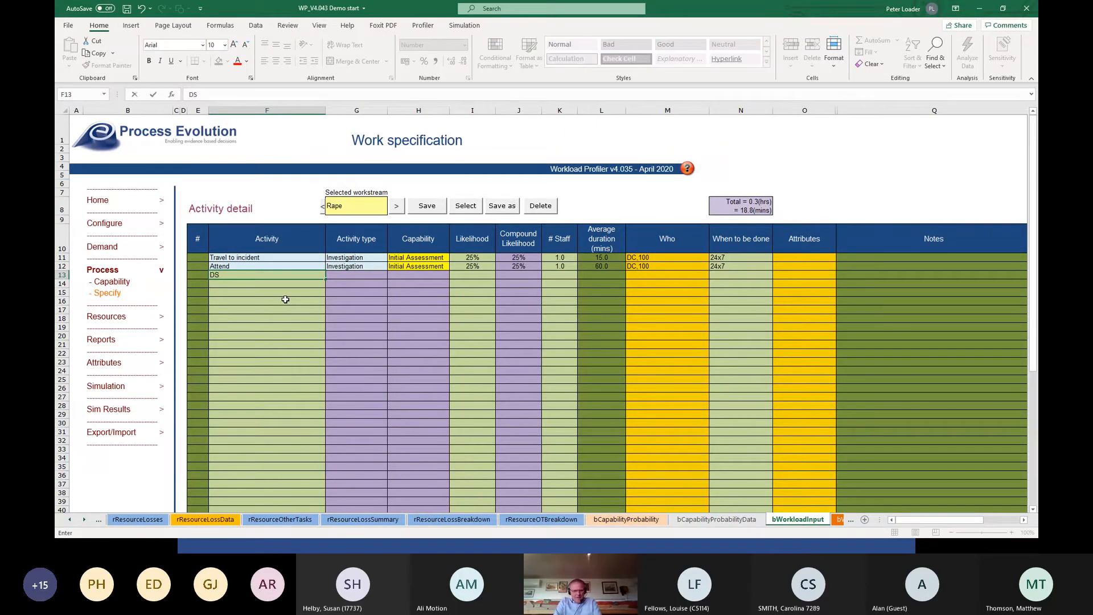
key(Tab)
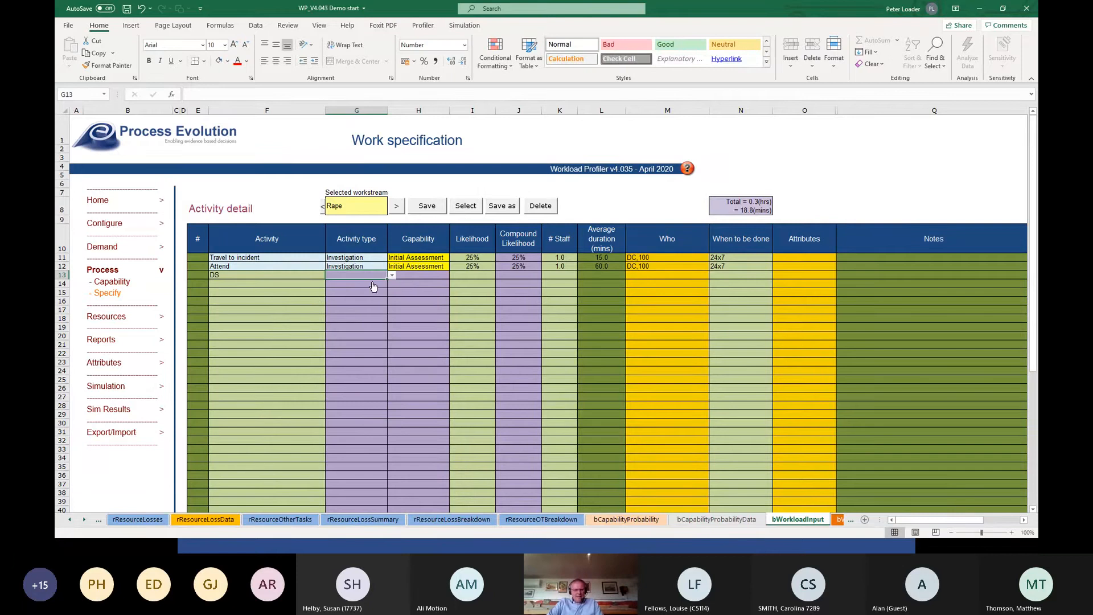
click(392, 275)
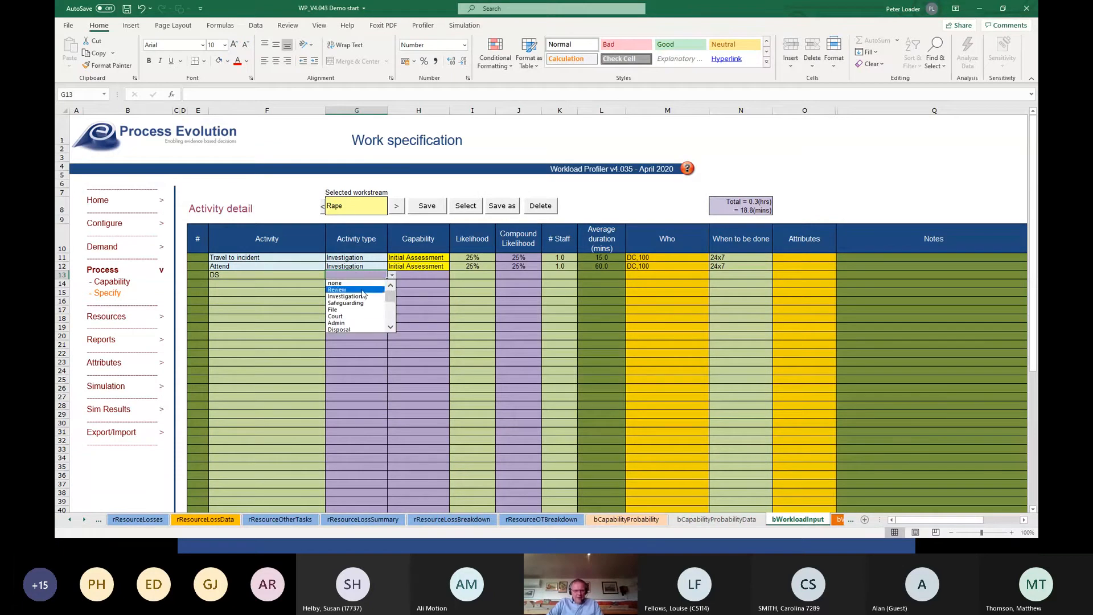
click(362, 291)
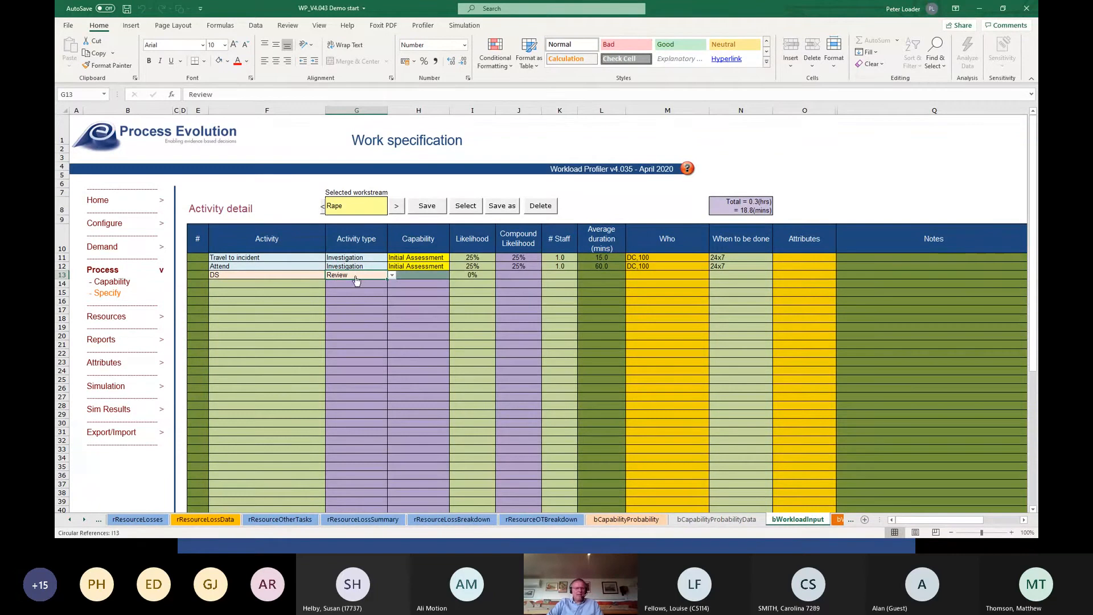
Set the DS activity's capability to Initial Assessment and its likelihood to 100%.
click(423, 279)
click(454, 276)
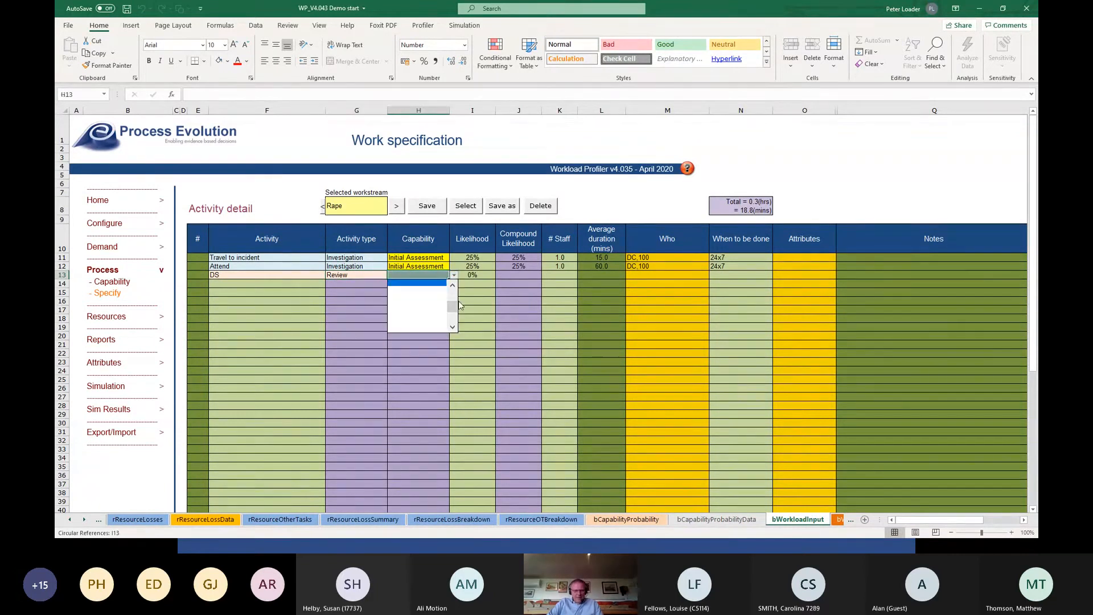
scroll(458, 309, up, 3)
click(416, 283)
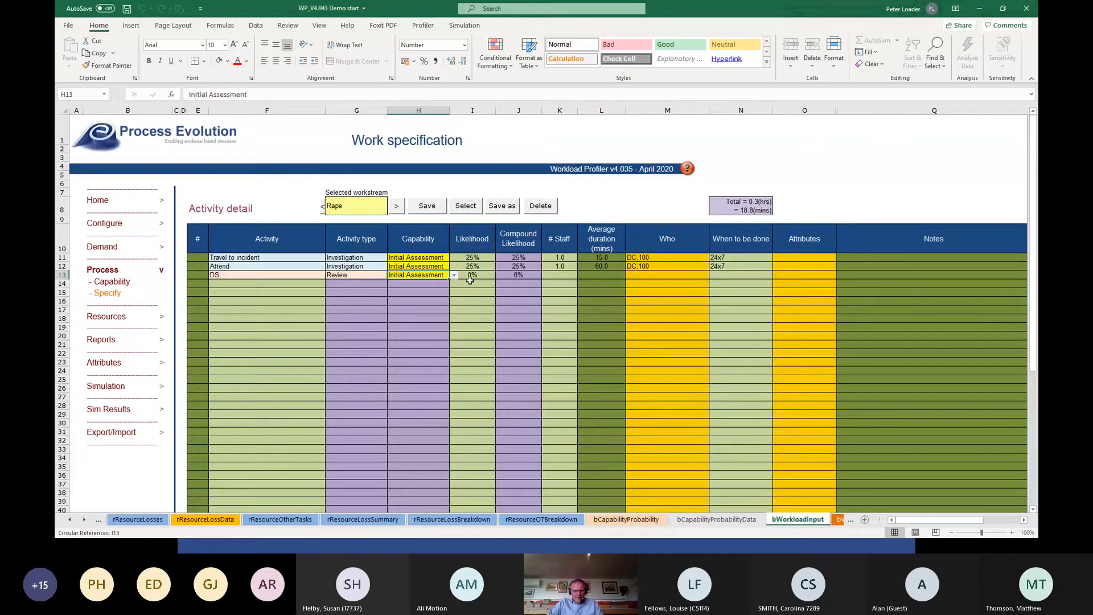
click(476, 277)
text(100)
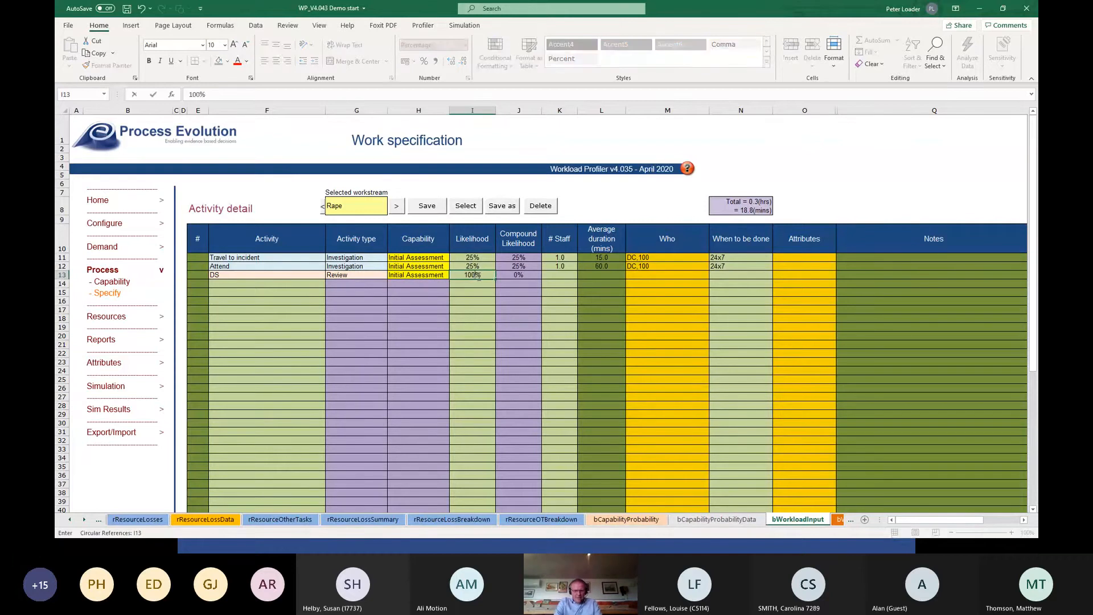
key(Tab)
Set the DS activity to 1 staff with an average duration of 30 minutes.
click(554, 277)
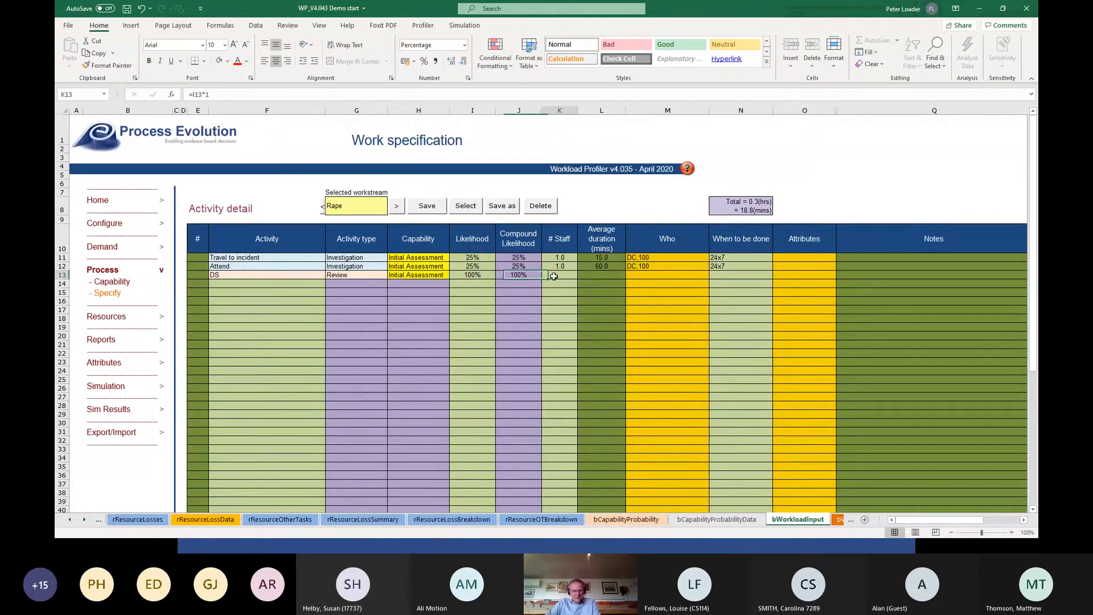
text(1)
click(582, 275)
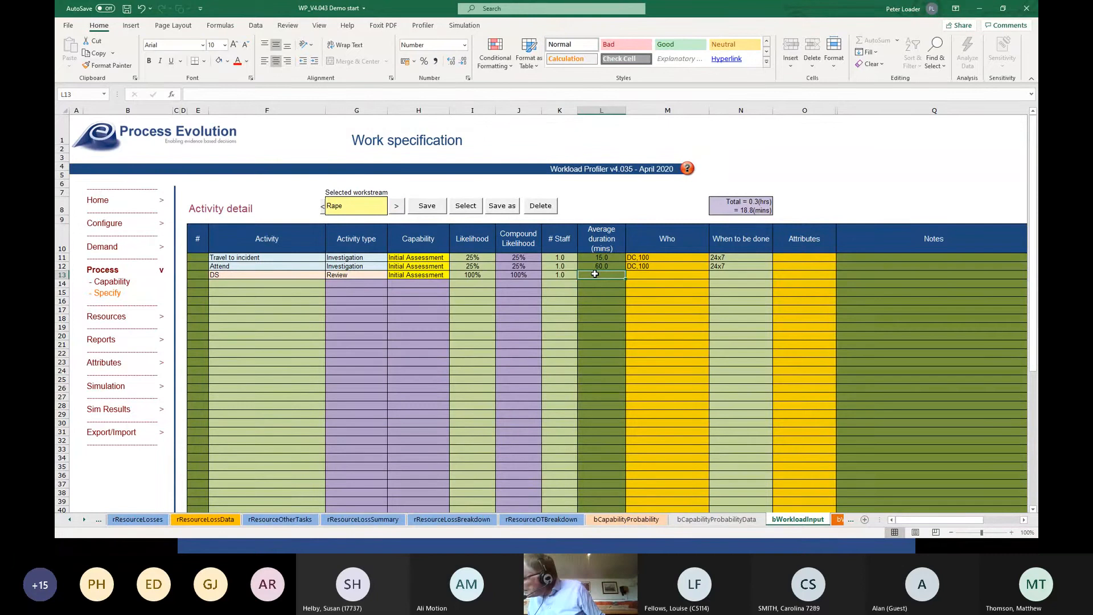
text(30)
key(Tab)
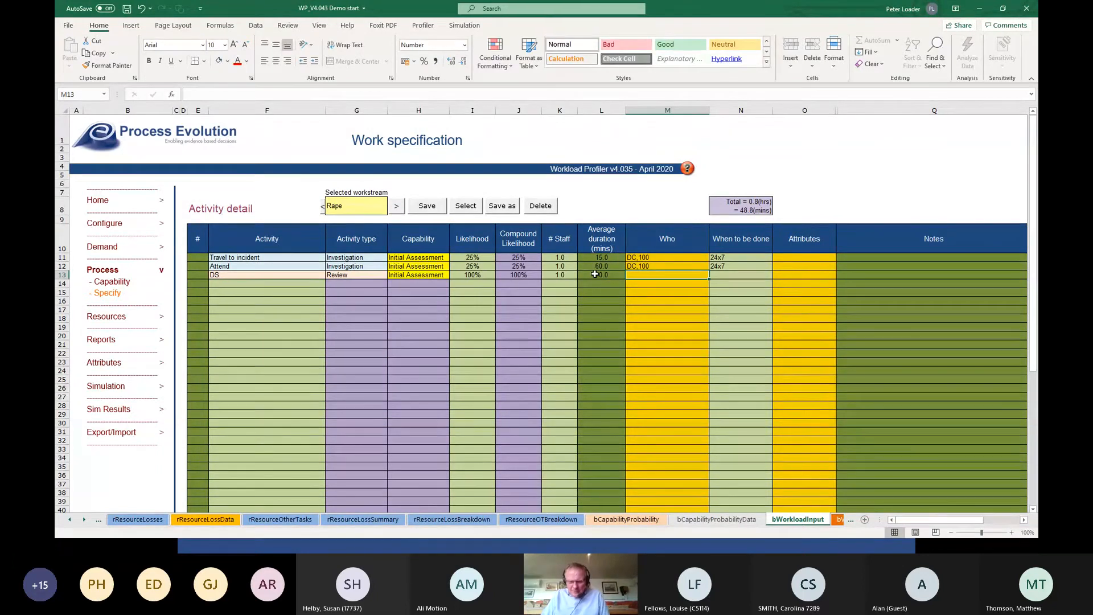
Assign the DS resource to the DS activity with a work share of 100.
double_click(649, 275)
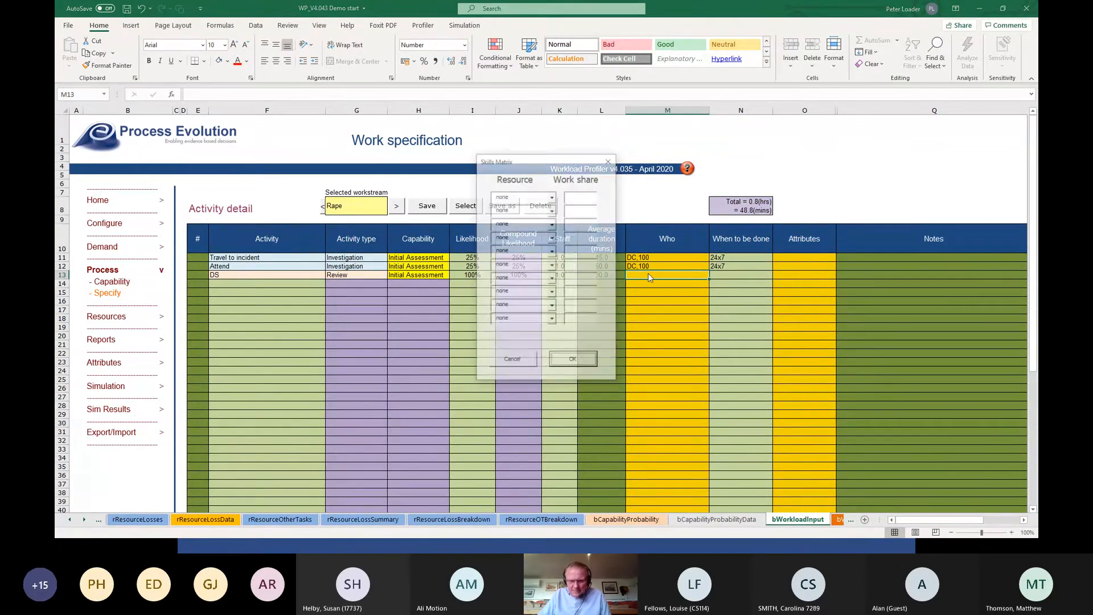
click(552, 197)
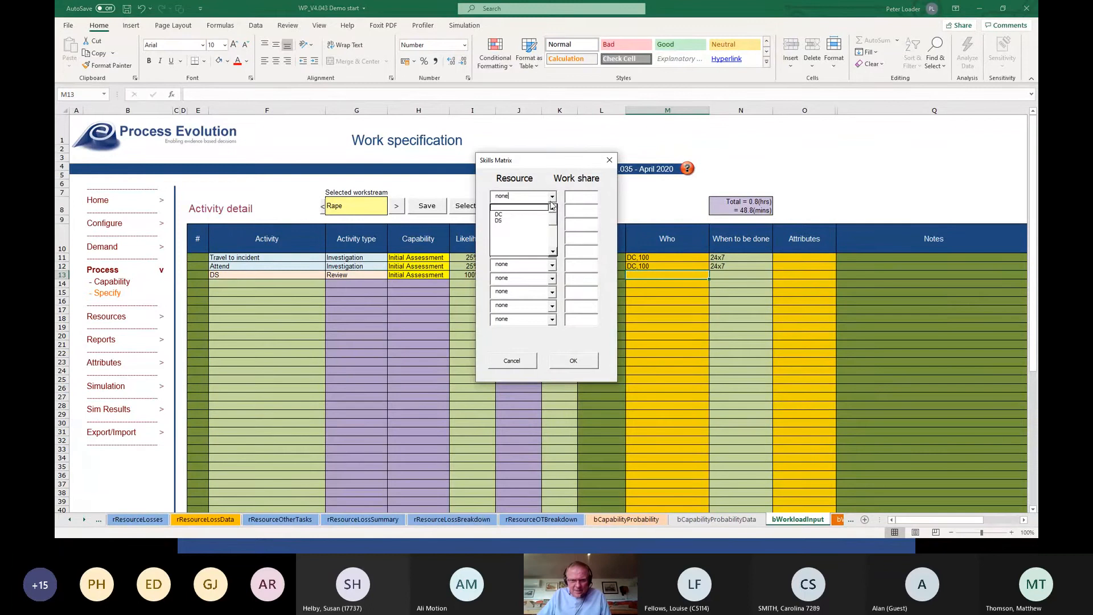
click(516, 222)
click(582, 197)
text(100)
key(Tab)
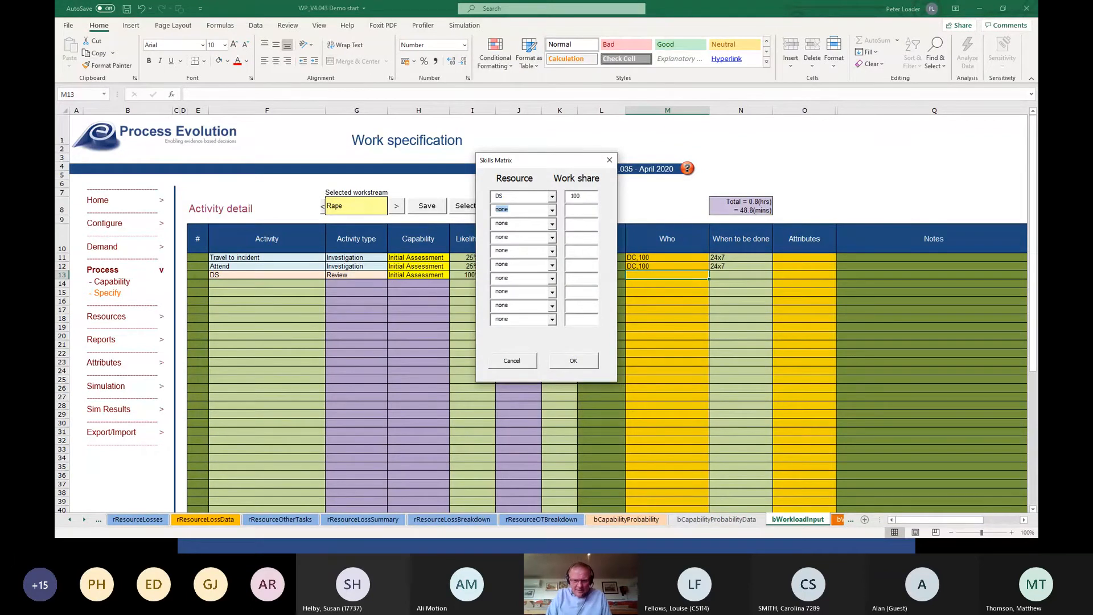
click(574, 361)
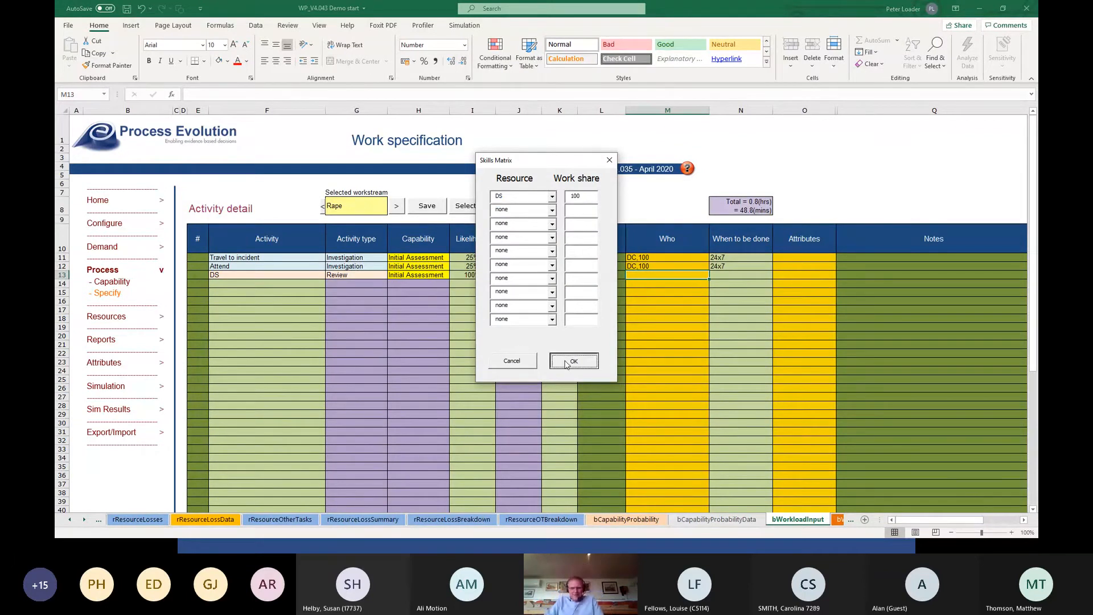
Set when the DS activity is done to 24x7 and save the Rape workstream's specification.
click(734, 274)
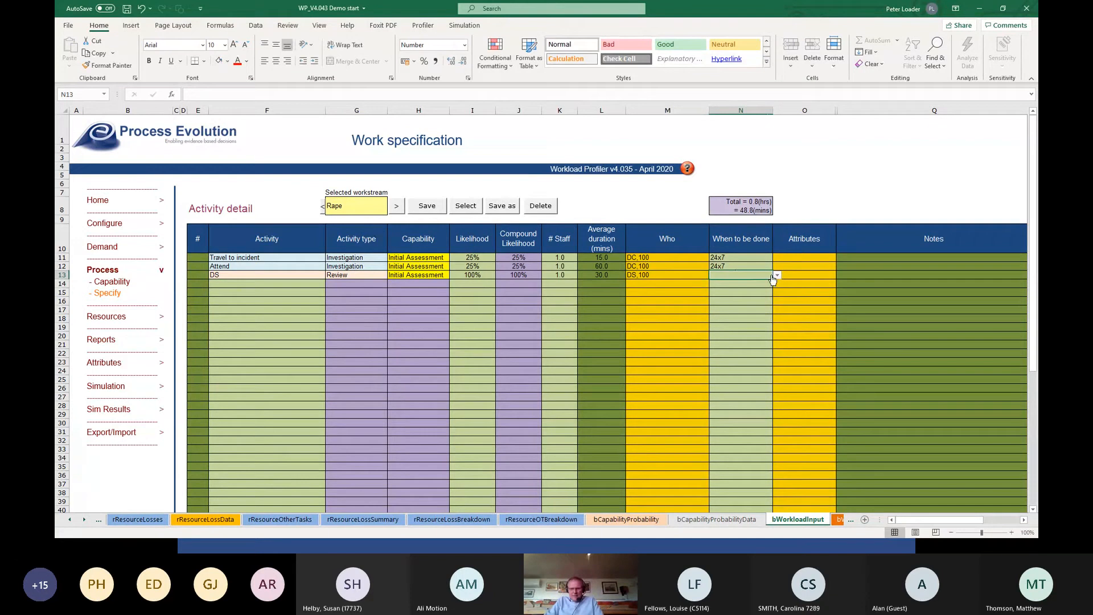
click(778, 275)
click(754, 290)
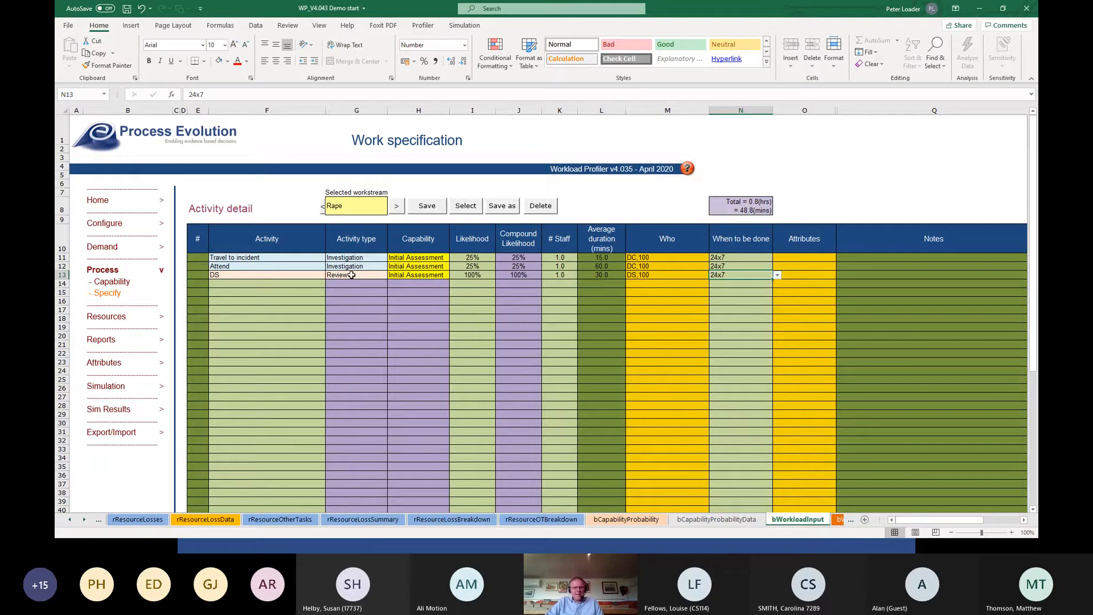
click(429, 212)
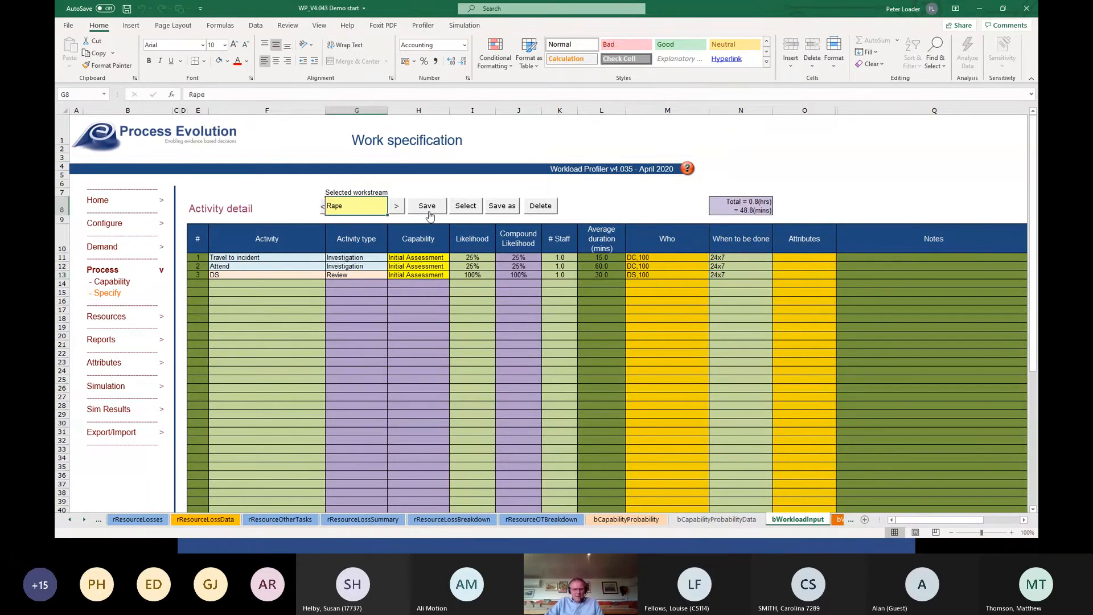
Add "DS Briefing" as the fourth activity and set its activity type to Review.
click(229, 283)
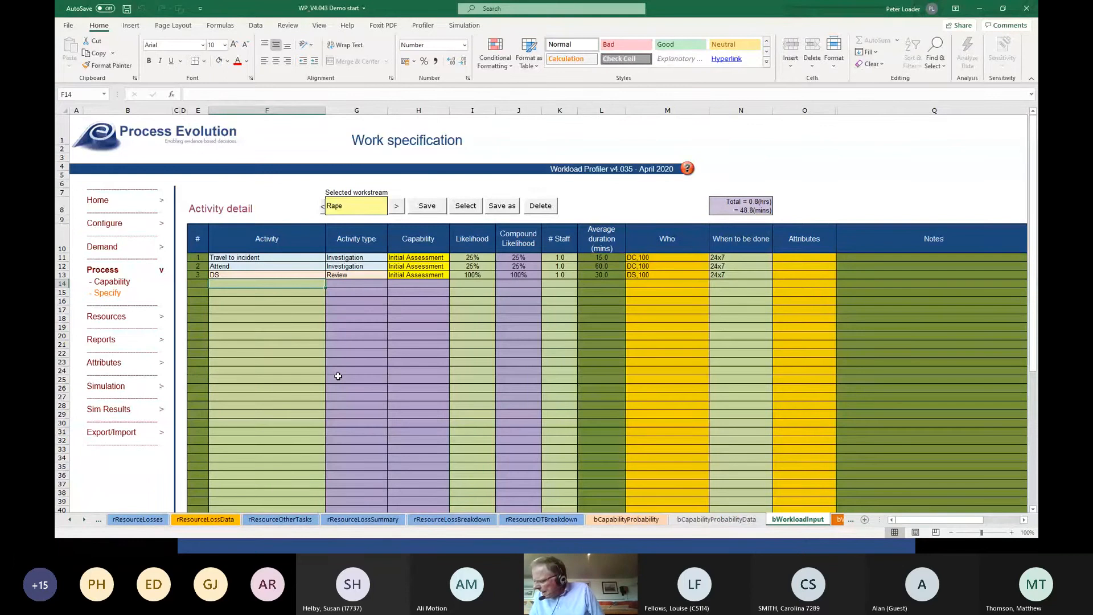
text(DS Briefing)
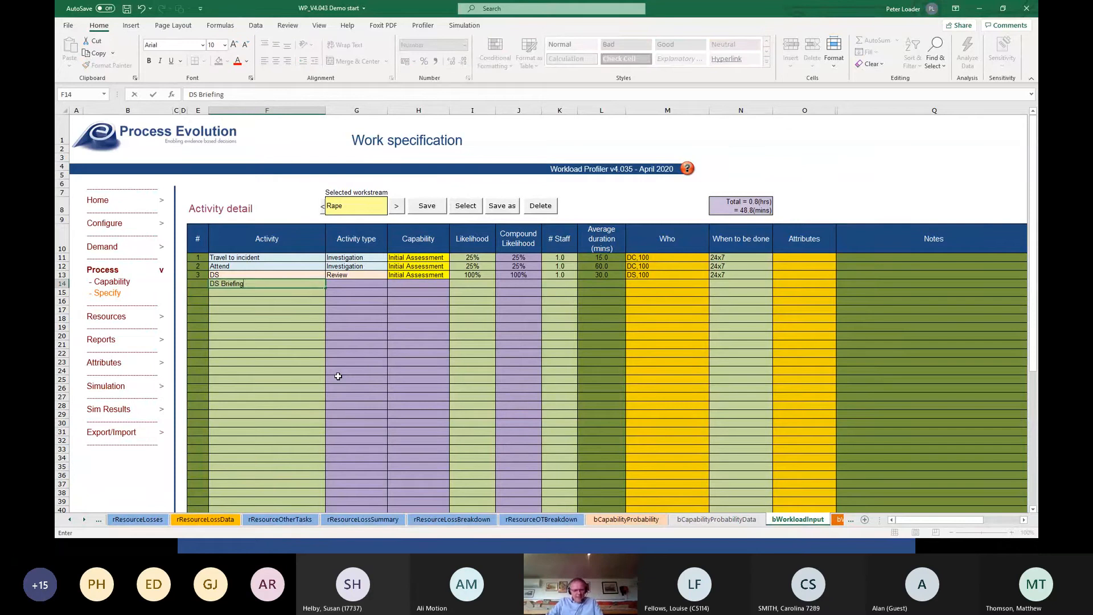
key(Tab)
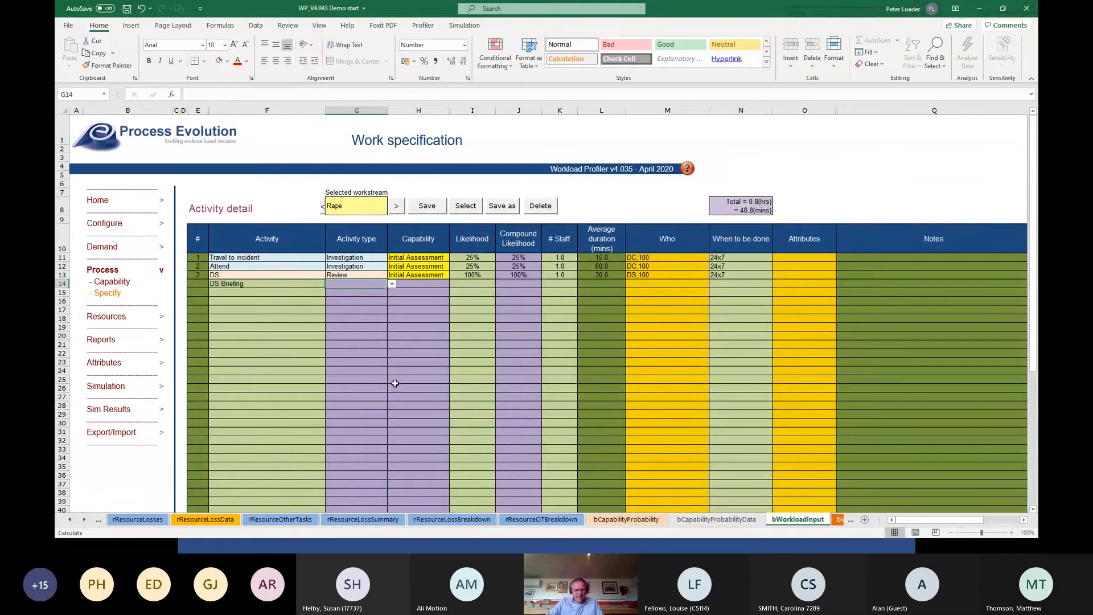
click(393, 288)
drag(389, 319, 391, 305)
click(364, 298)
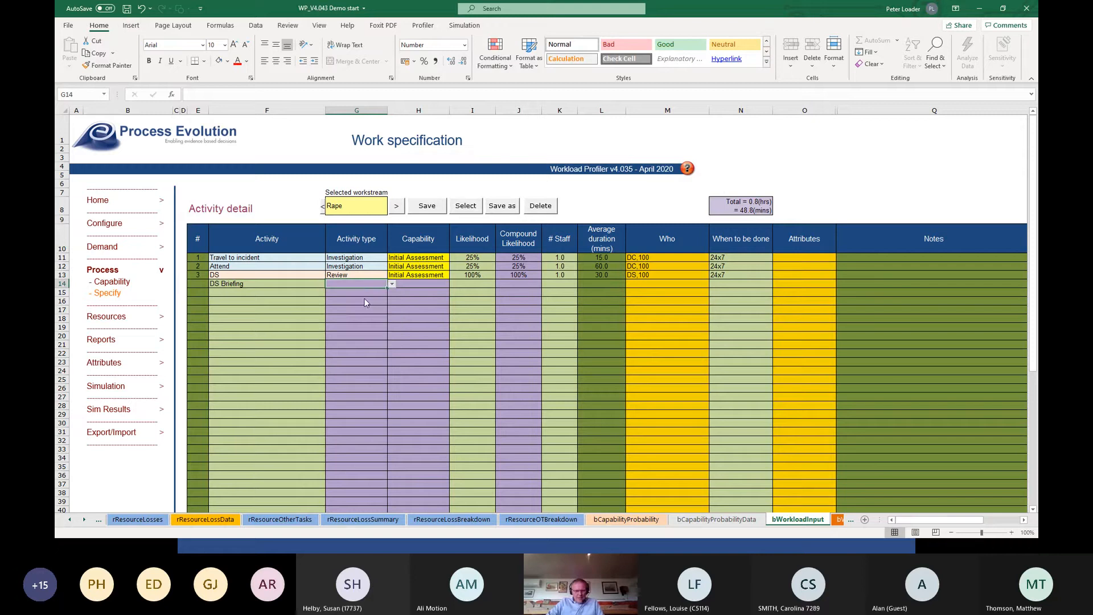
Set the DS Briefing activity's capability to Initial Investigation and its likelihood to 100%.
click(419, 285)
click(455, 285)
drag(454, 321, 454, 310)
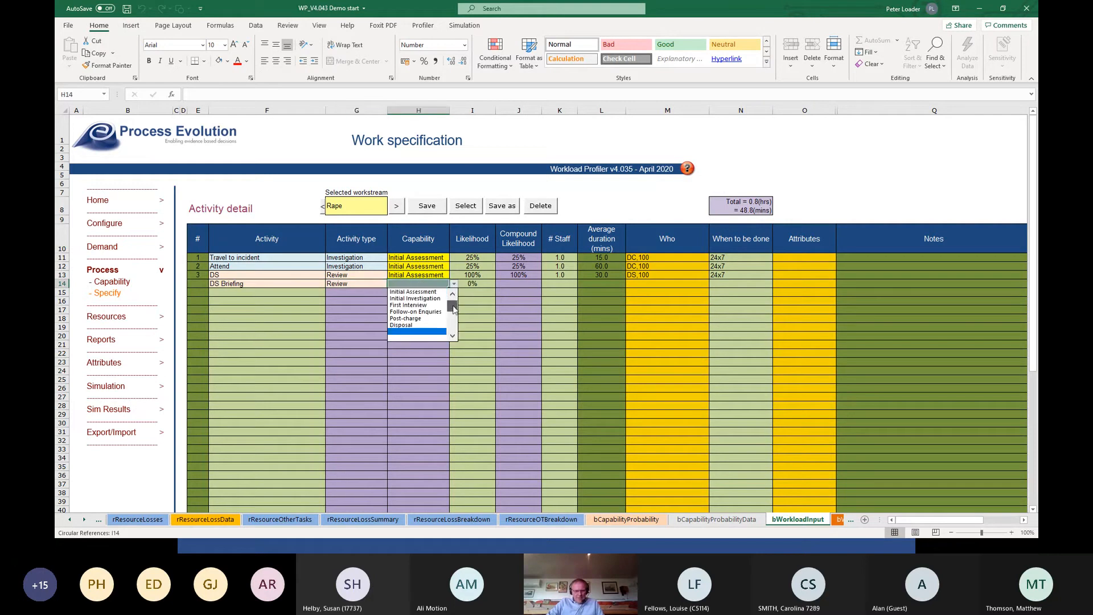
click(433, 306)
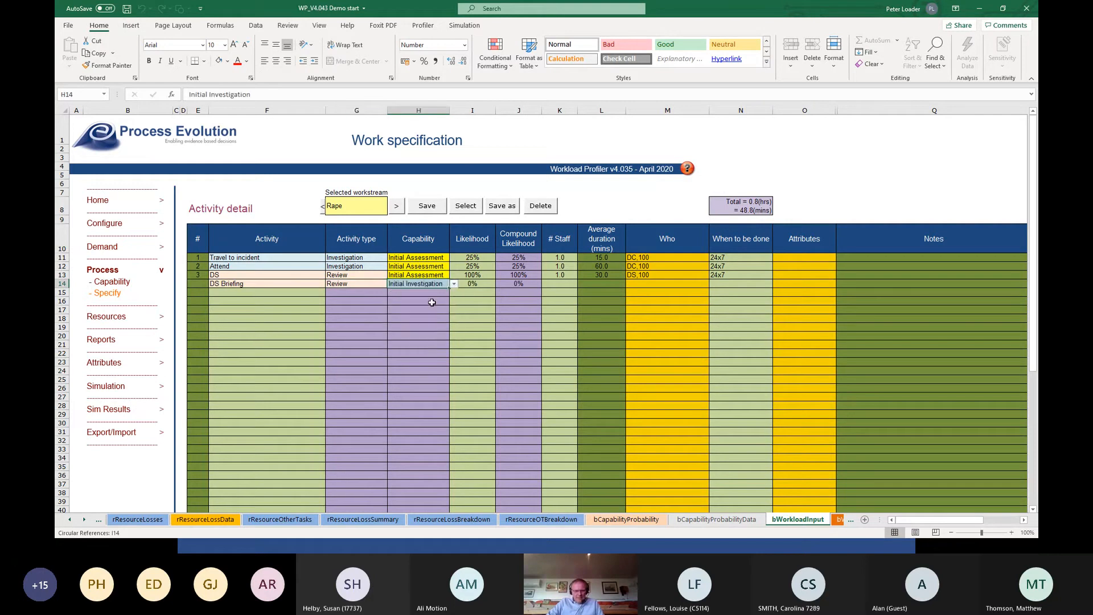
click(472, 284)
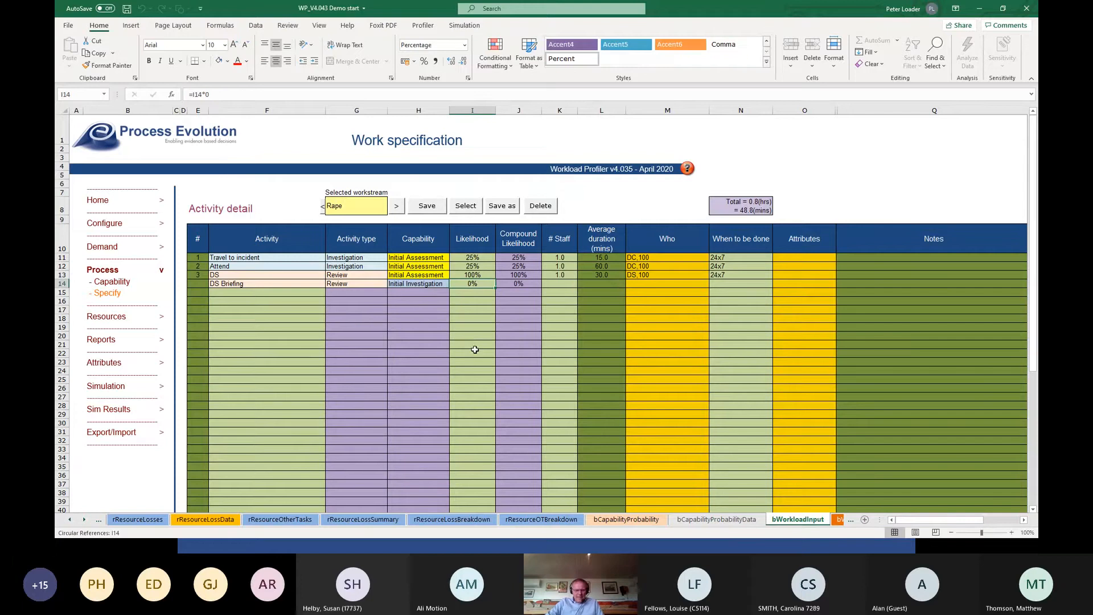
text(8)
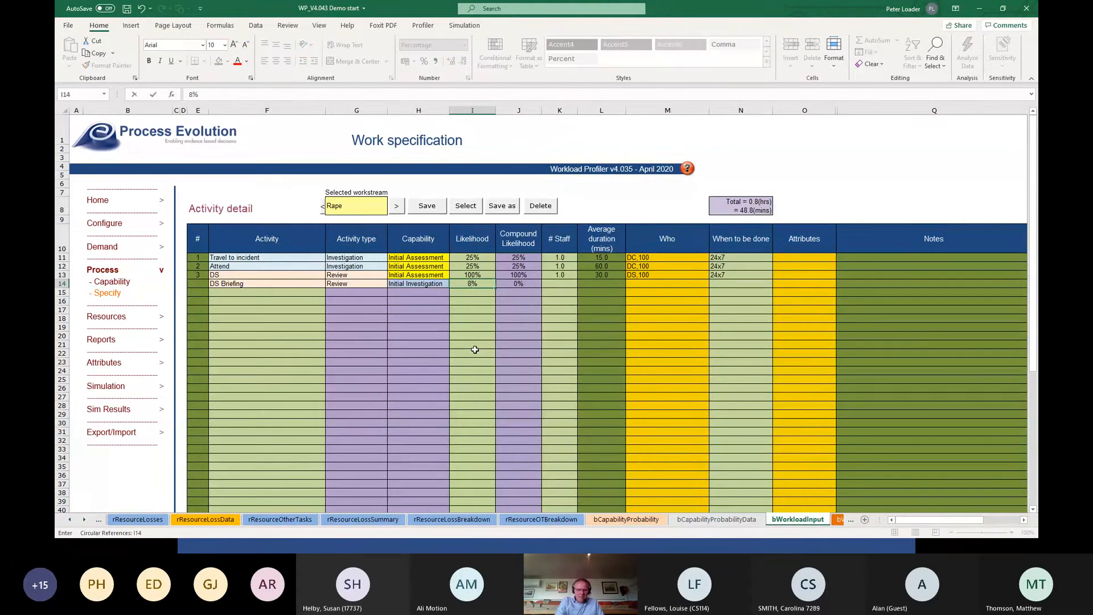
key(BackSpace)
text(100)
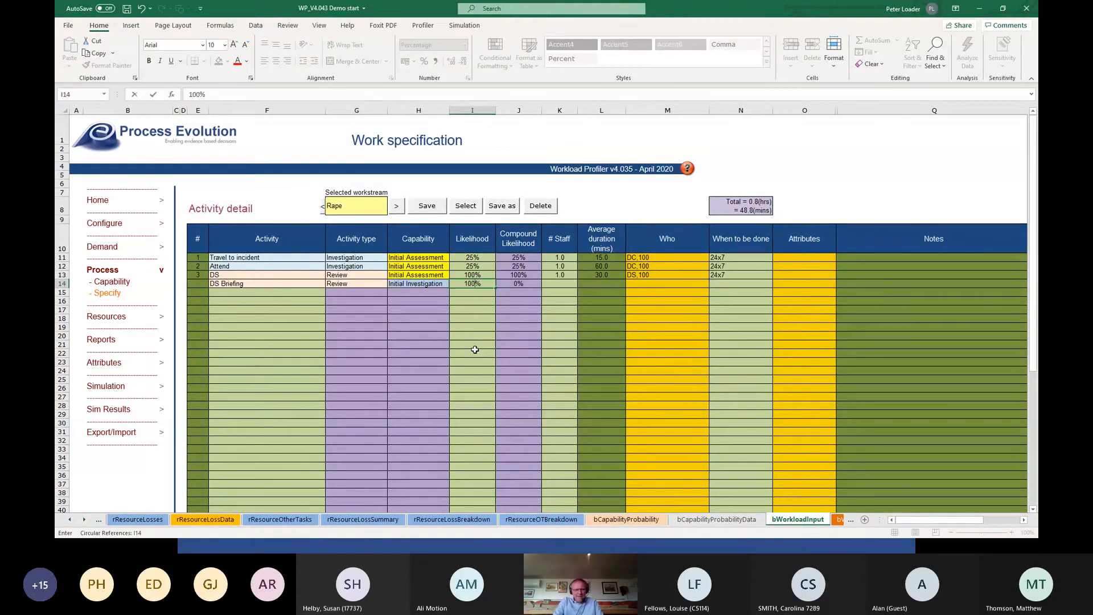
key(Tab)
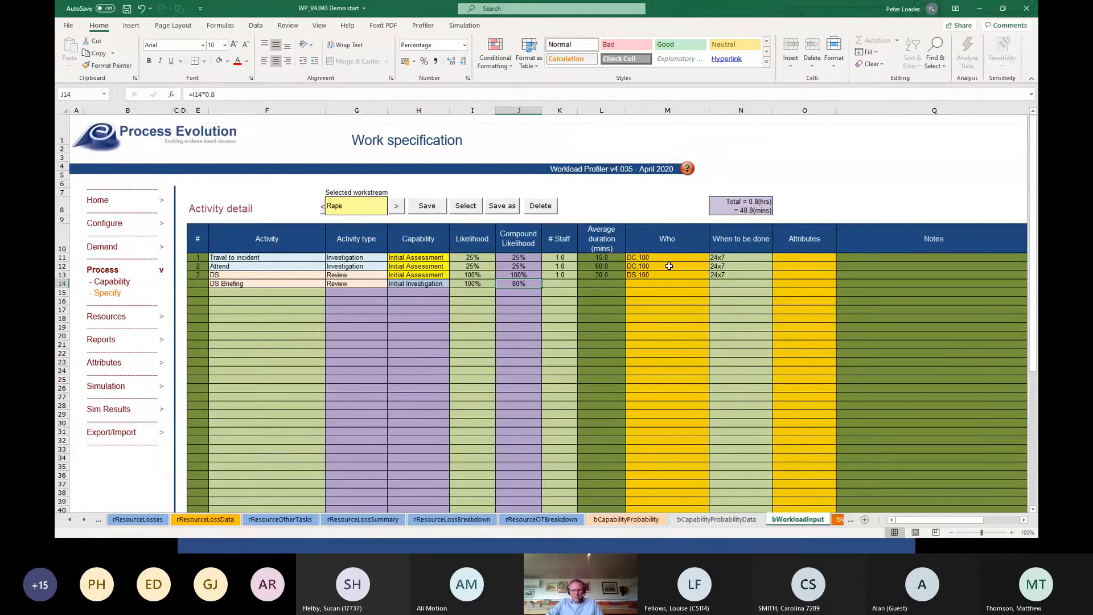
Set the DS Briefing activity to 2 staff with an average duration of 30 minutes.
click(572, 280)
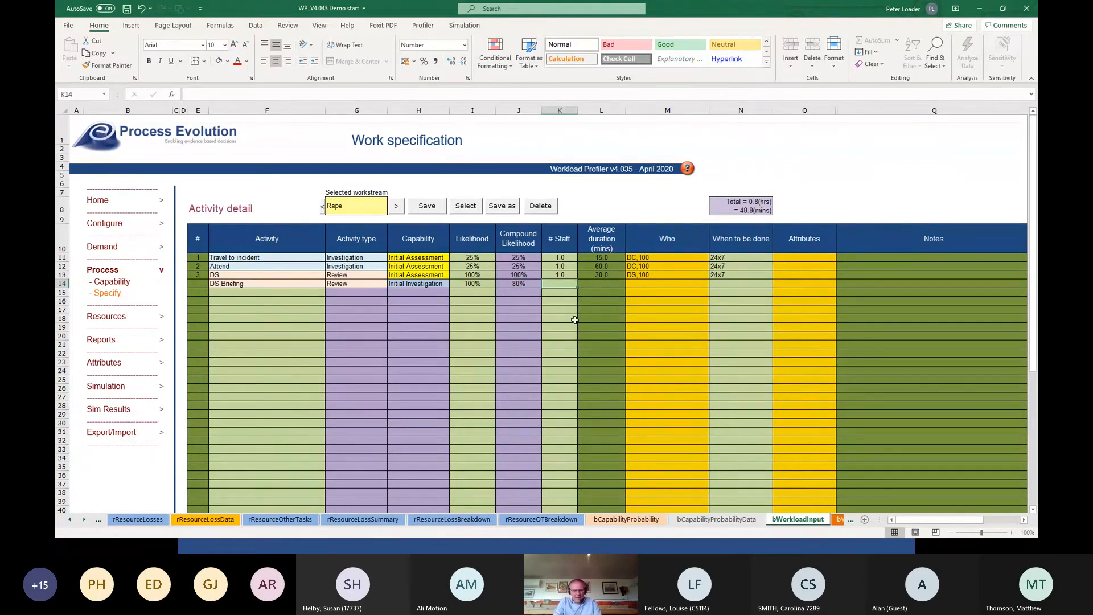
text(2)
key(Tab)
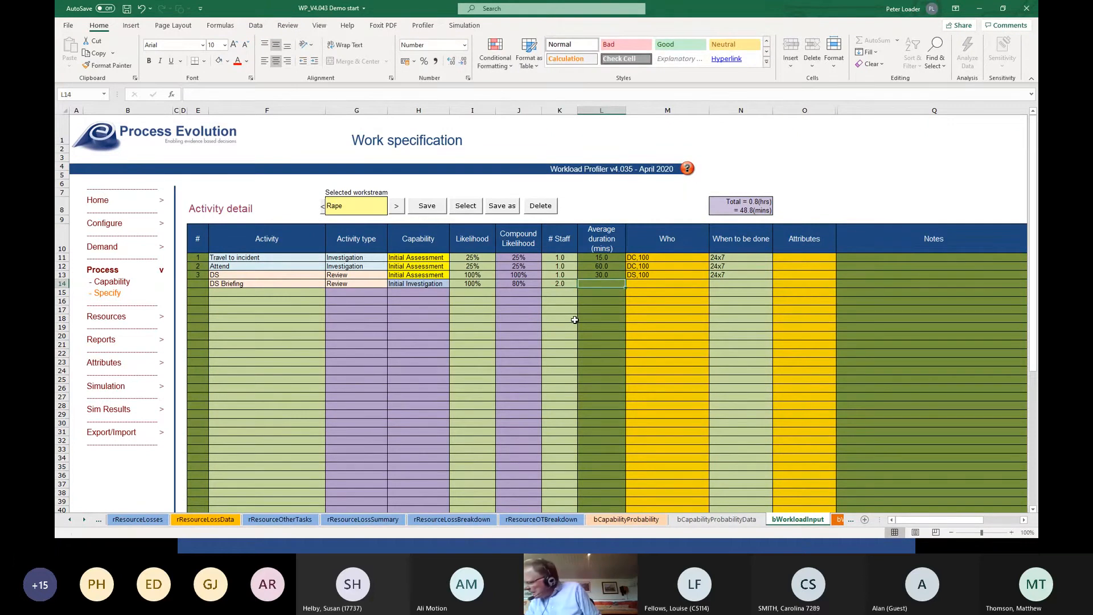
text(30)
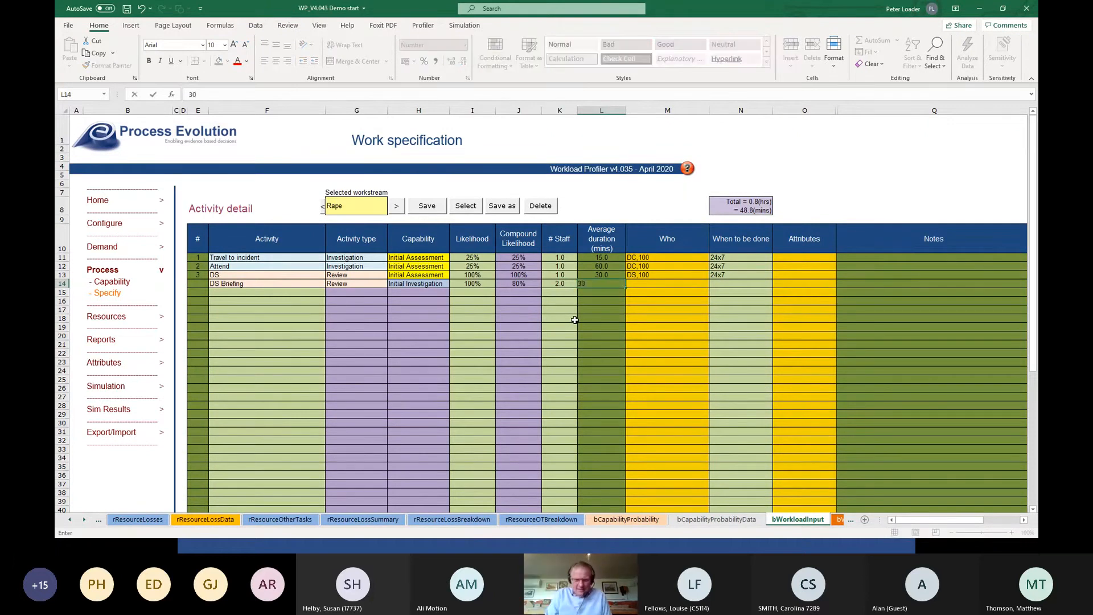
key(Tab)
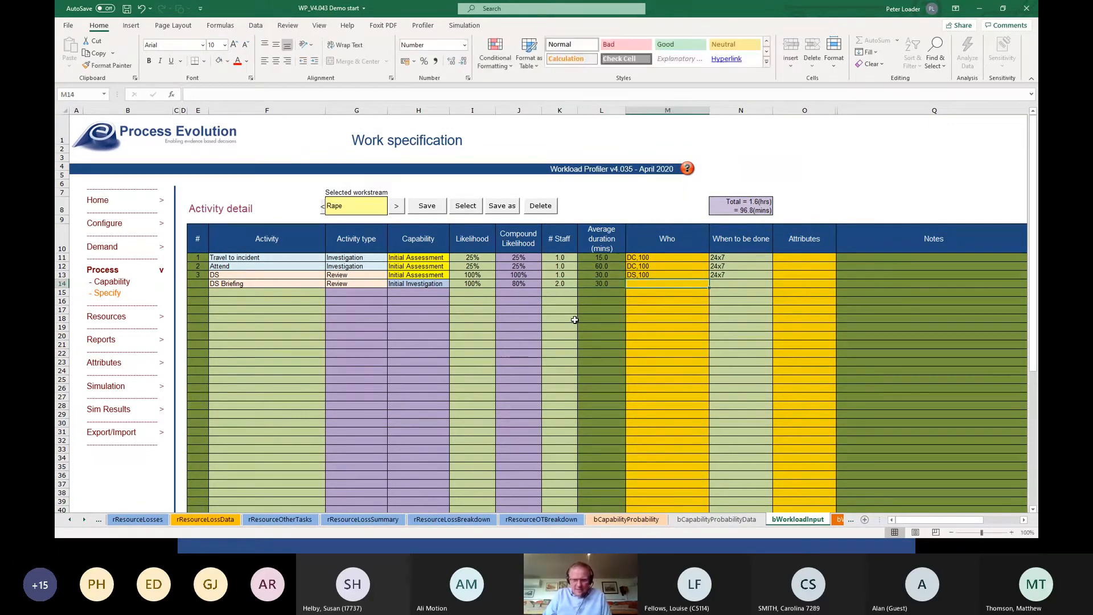
Assign the DC and DS resources to the DS Briefing activity with a work share of 50 each.
double_click(679, 284)
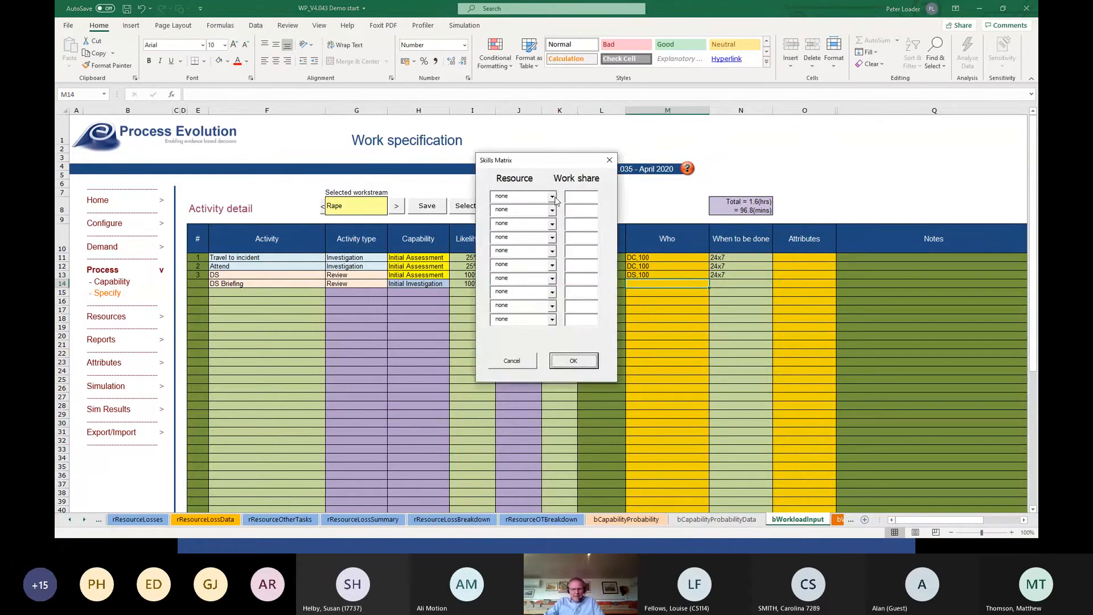
click(553, 196)
click(540, 209)
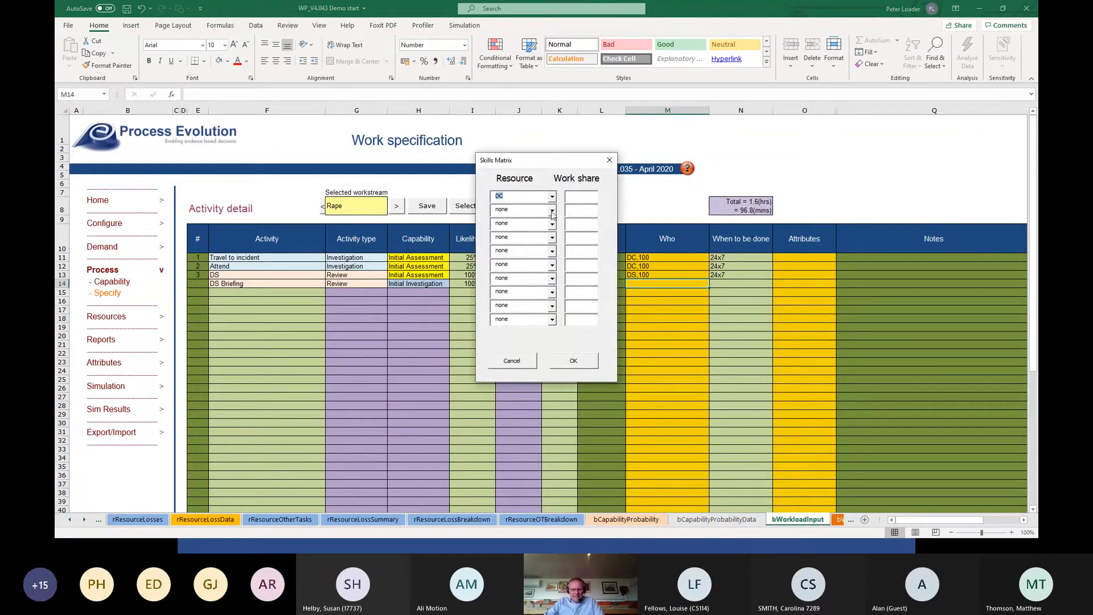
click(553, 211)
click(531, 236)
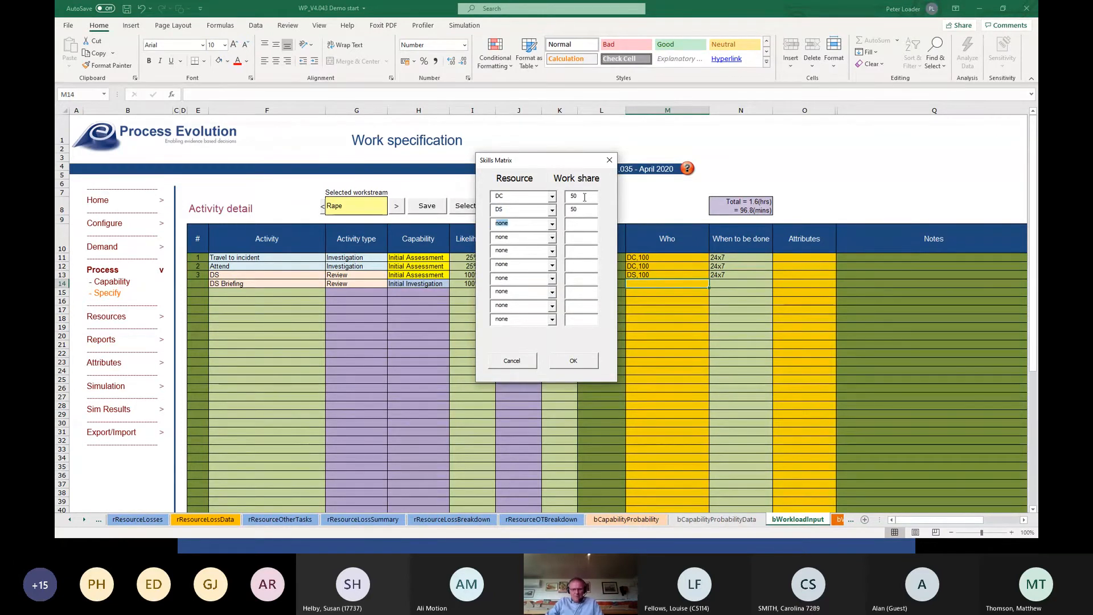
click(564, 362)
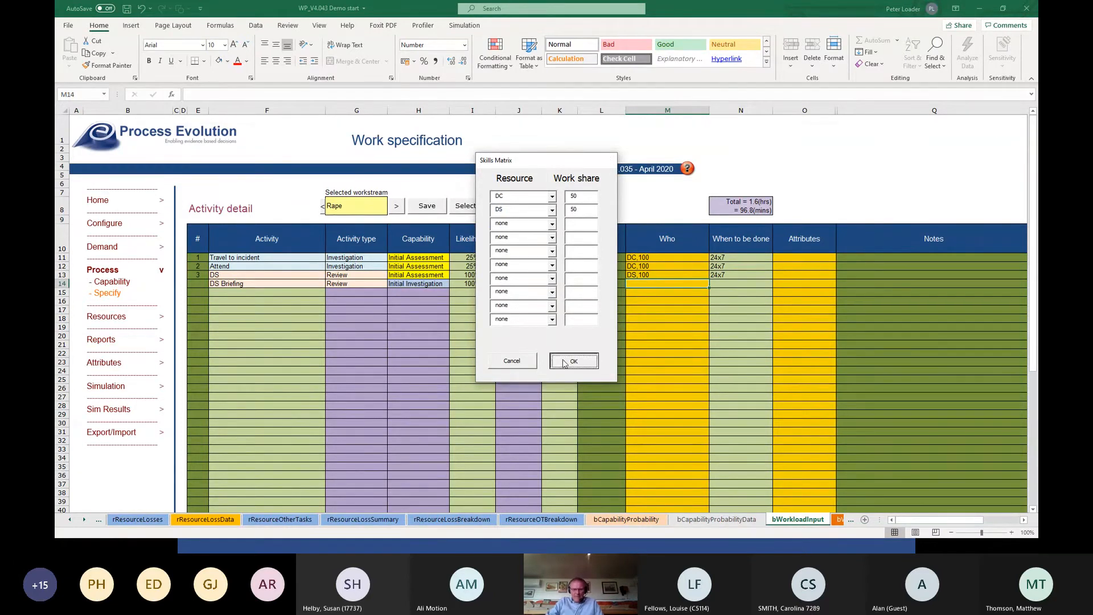
Set when the DS Briefing activity is done to 24x7.
click(732, 283)
click(777, 284)
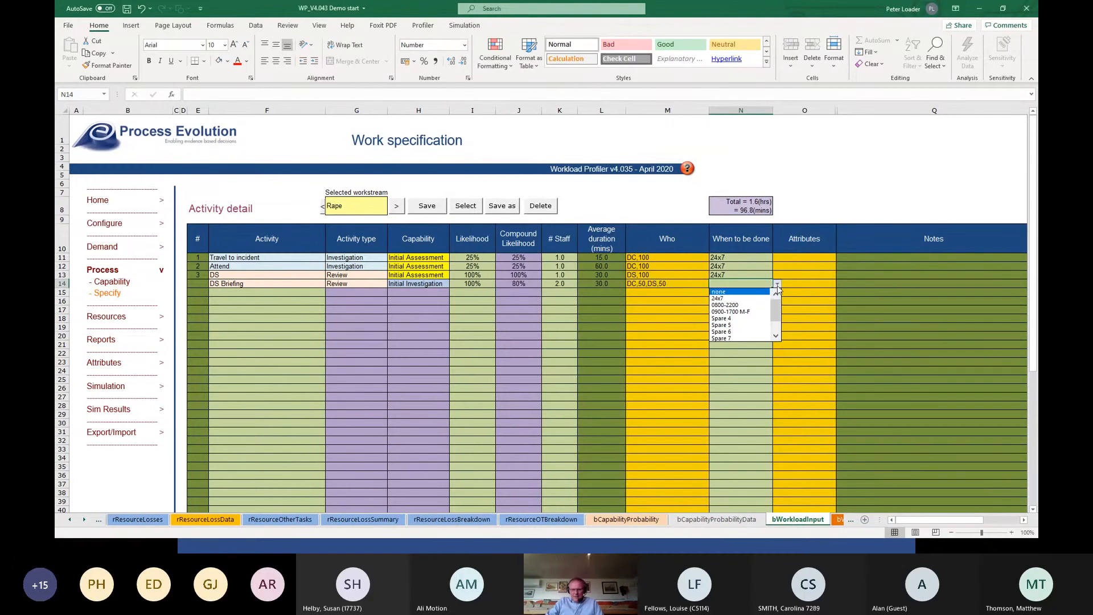
click(741, 299)
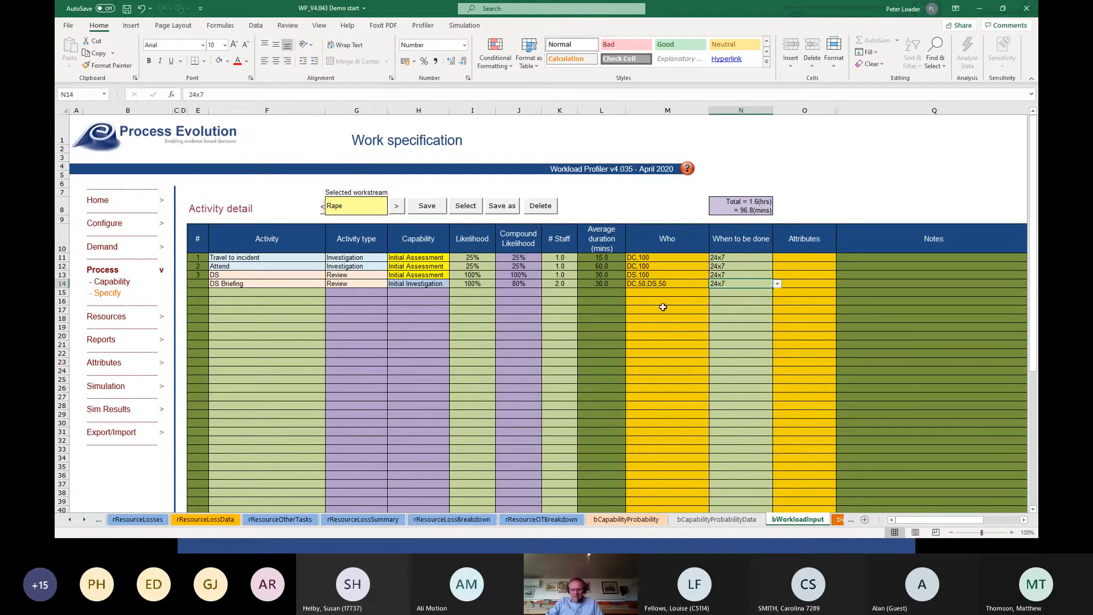
Add the activities "Medical", "ABE Interview" and "Initial enquiries" in the rows below DS Briefing.
click(248, 293)
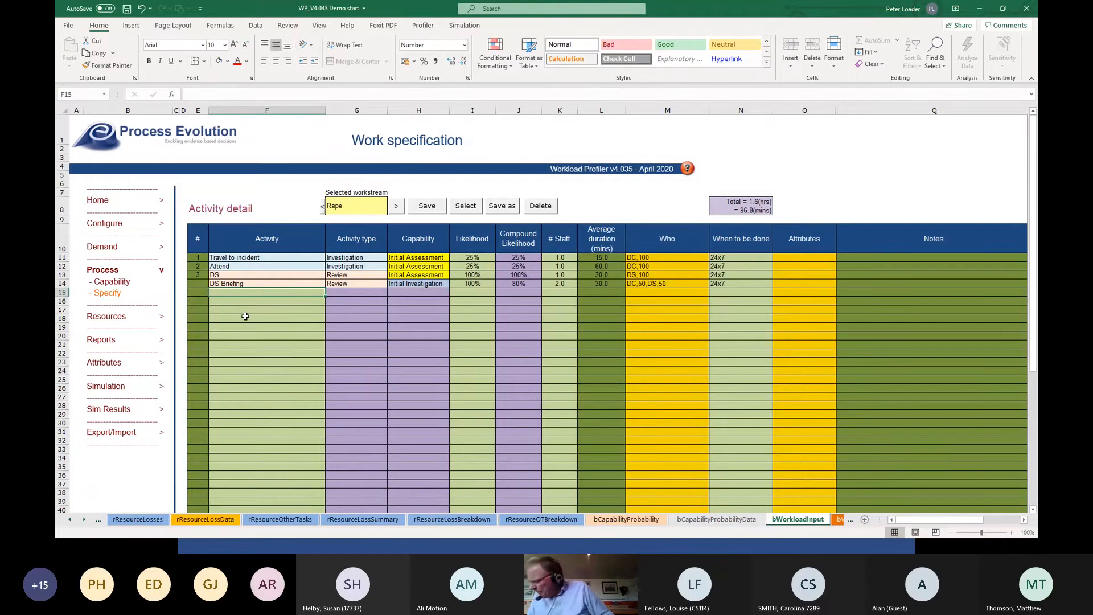
text(Medical)
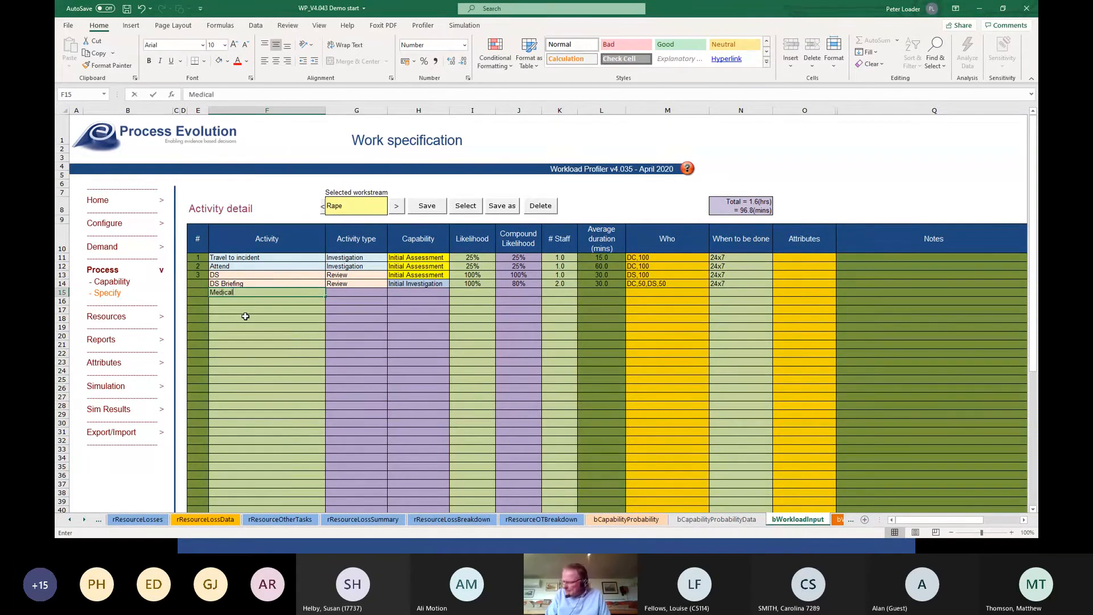
key(Return)
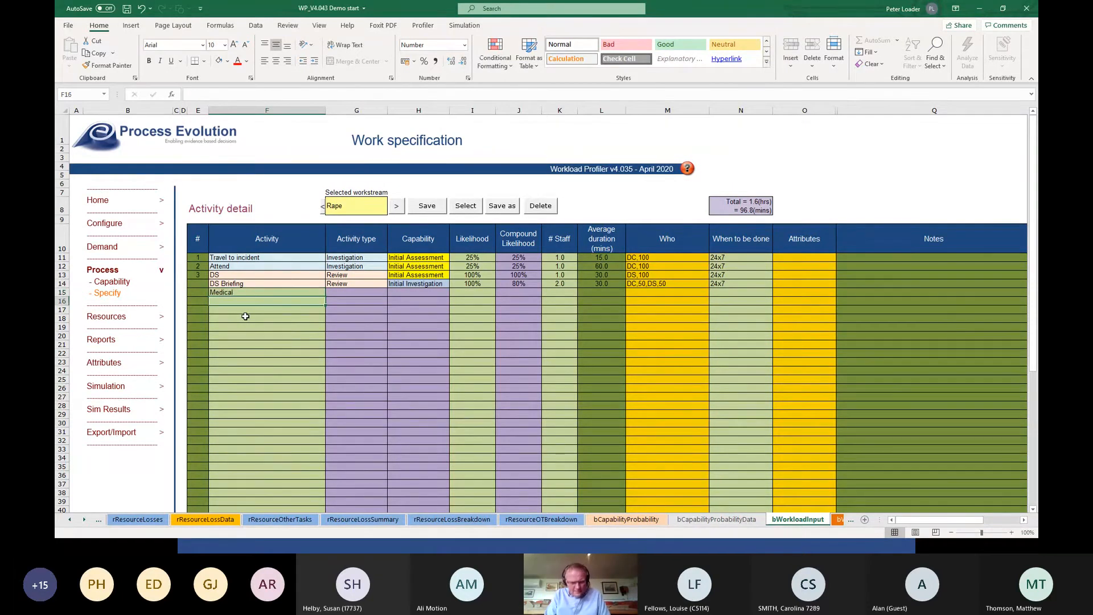
text(ABE )
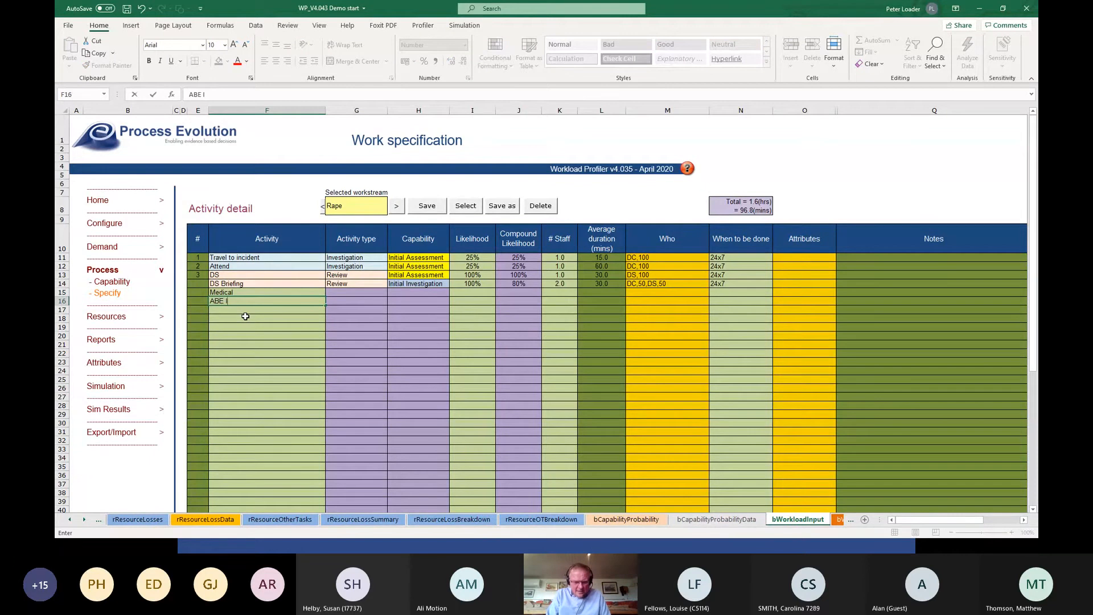
text(Interview)
key(Return)
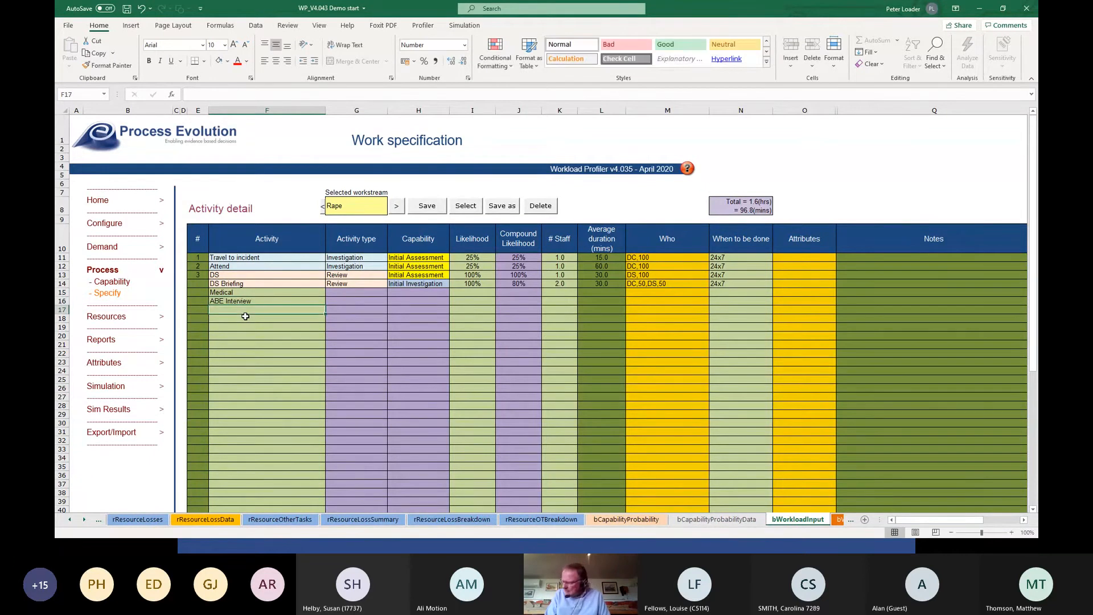
text(Initial enquiries)
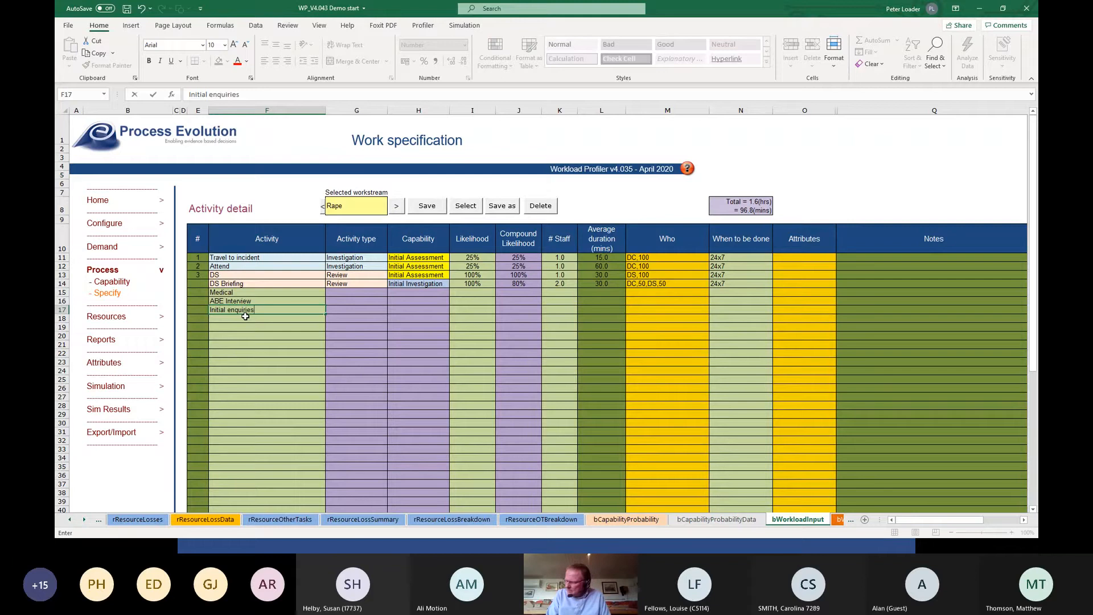
key(Return)
Add the activities "Admin tasks" and "DS Review" in the rows below Initial enquiries.
text(Admi)
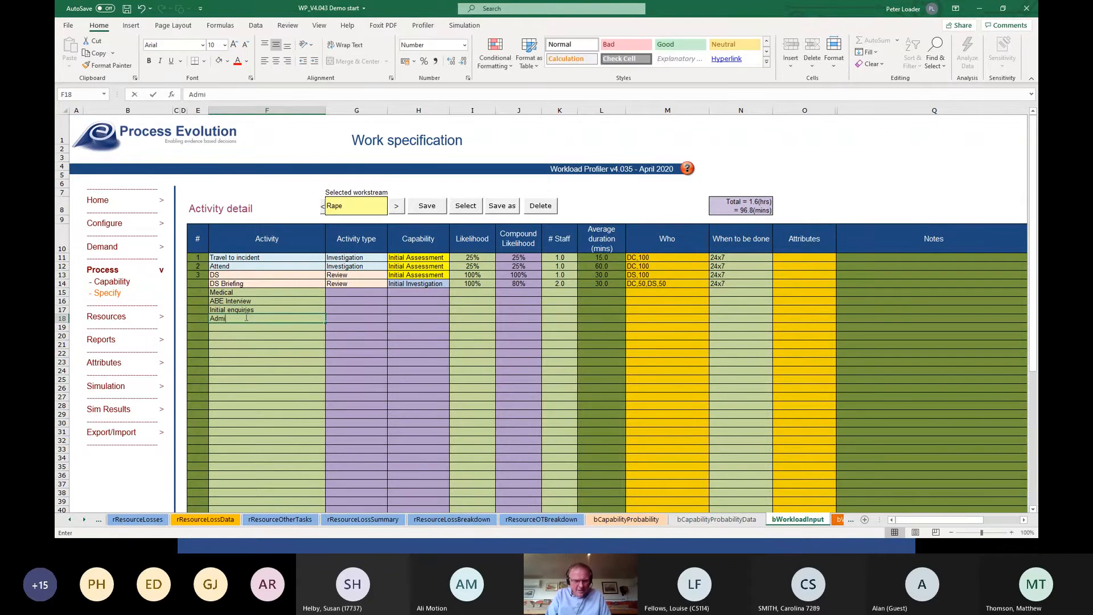
text(n tasks)
key(Return)
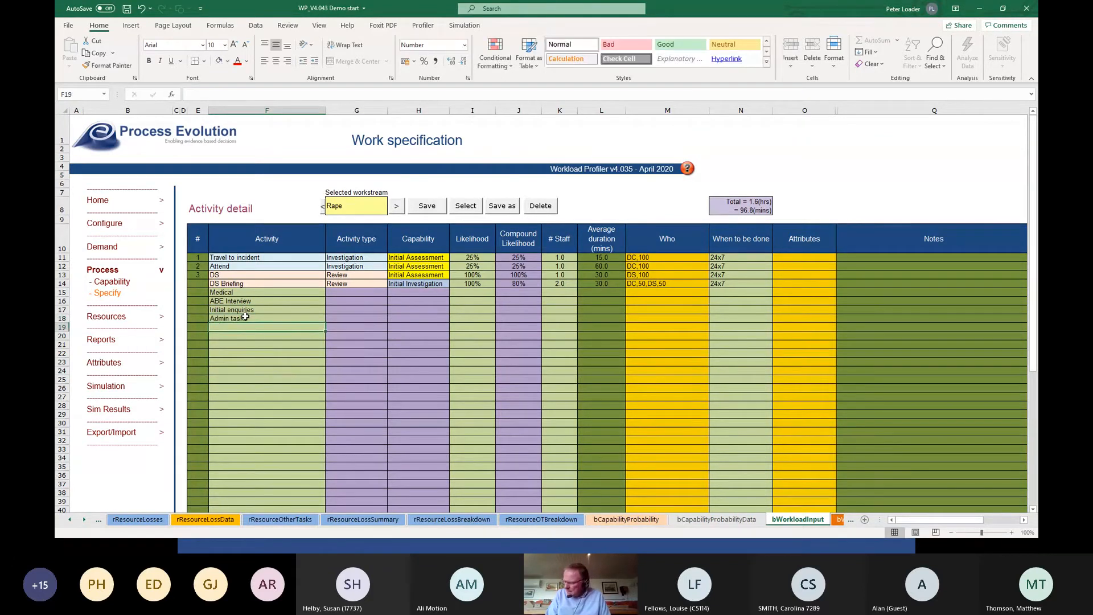
text(DS)
key(BackSpace)
key(BackSpace)
key(BackSpace)
key(BackSpace)
key(BackSpace)
key(BackSpace)
key(BackSpace)
key(BackSpace)
text(Review)
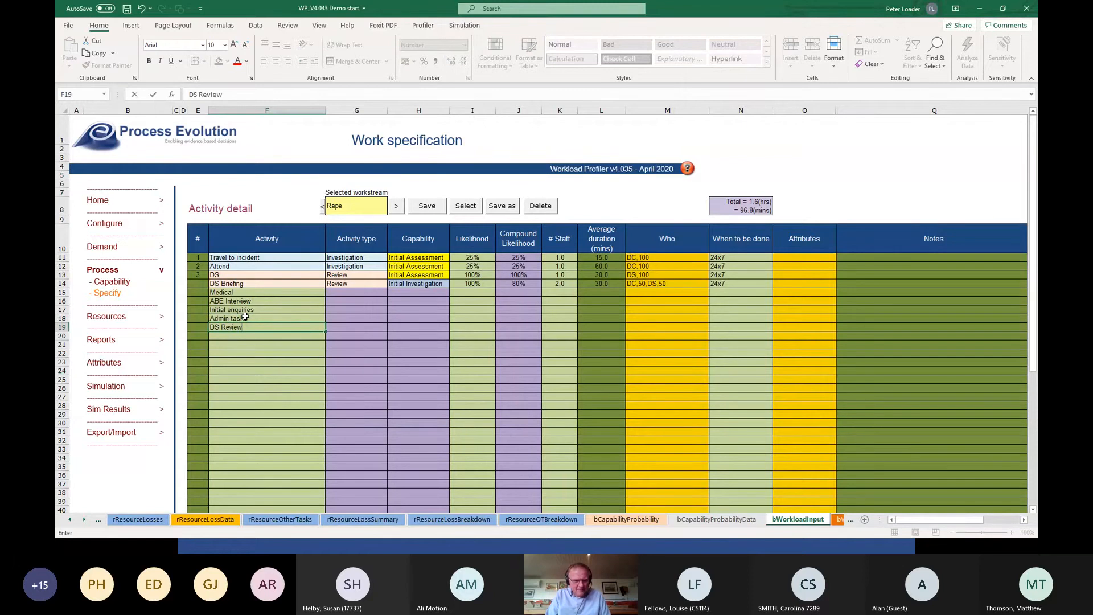
key(Tab)
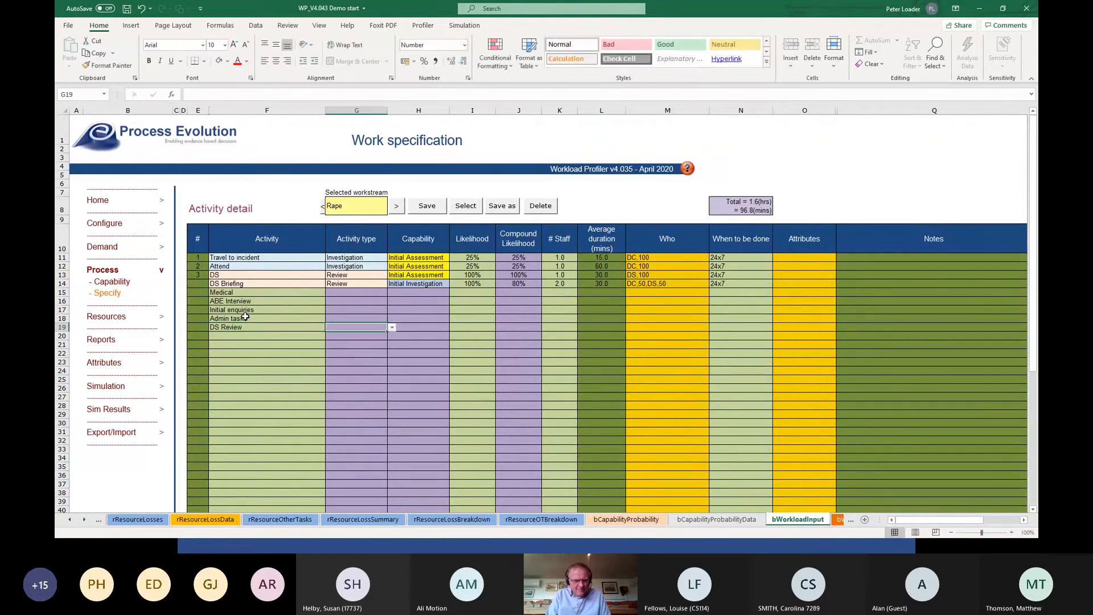
Set the activity type of Medical, ABE Interview and Initial enquiries to Investigation.
click(353, 292)
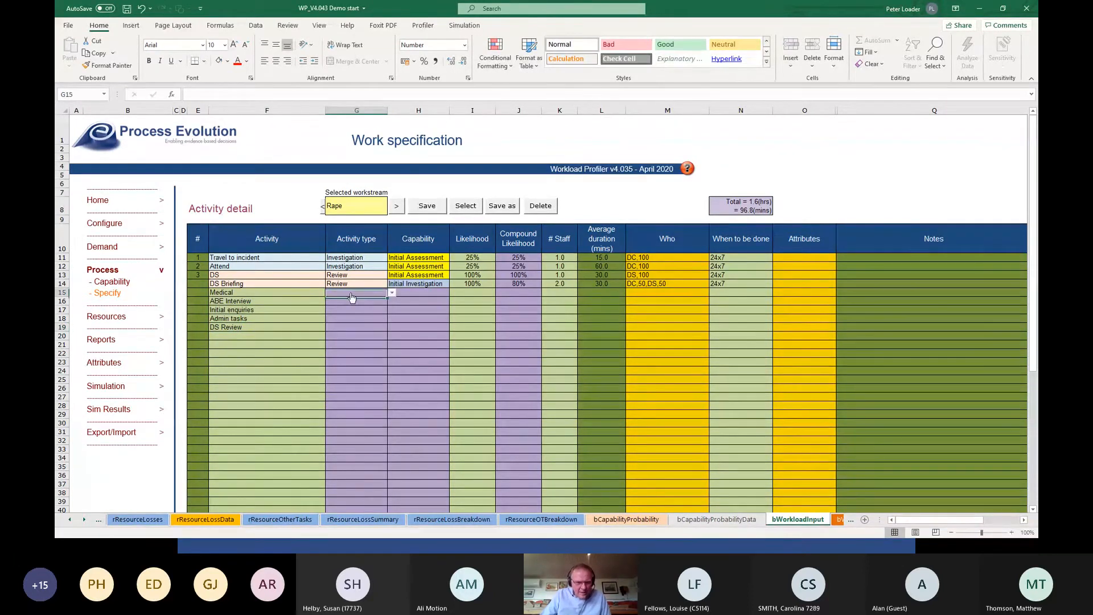
click(392, 292)
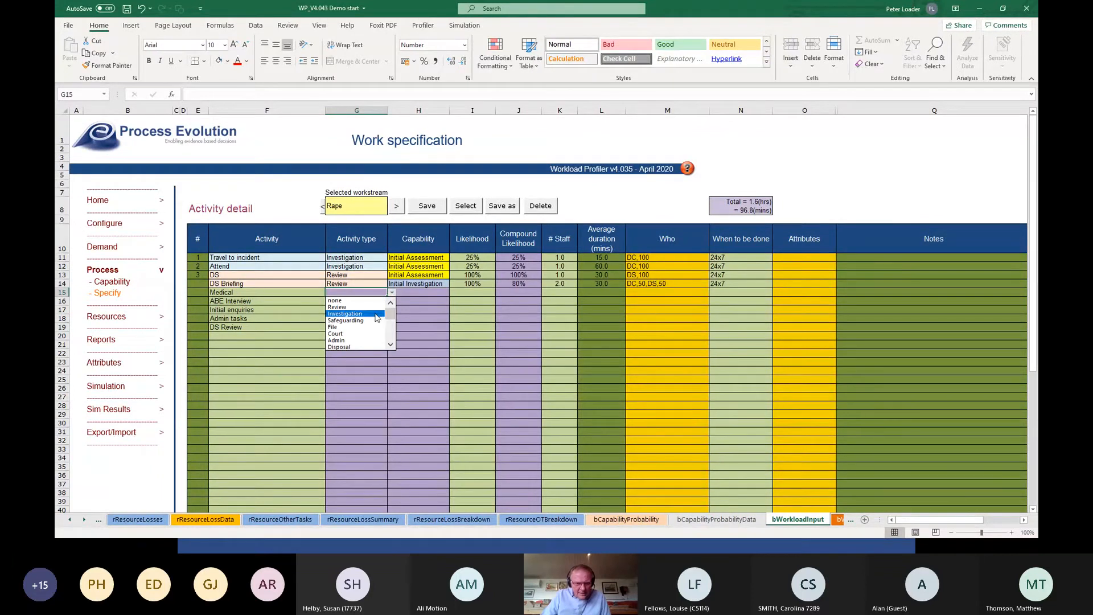
click(376, 314)
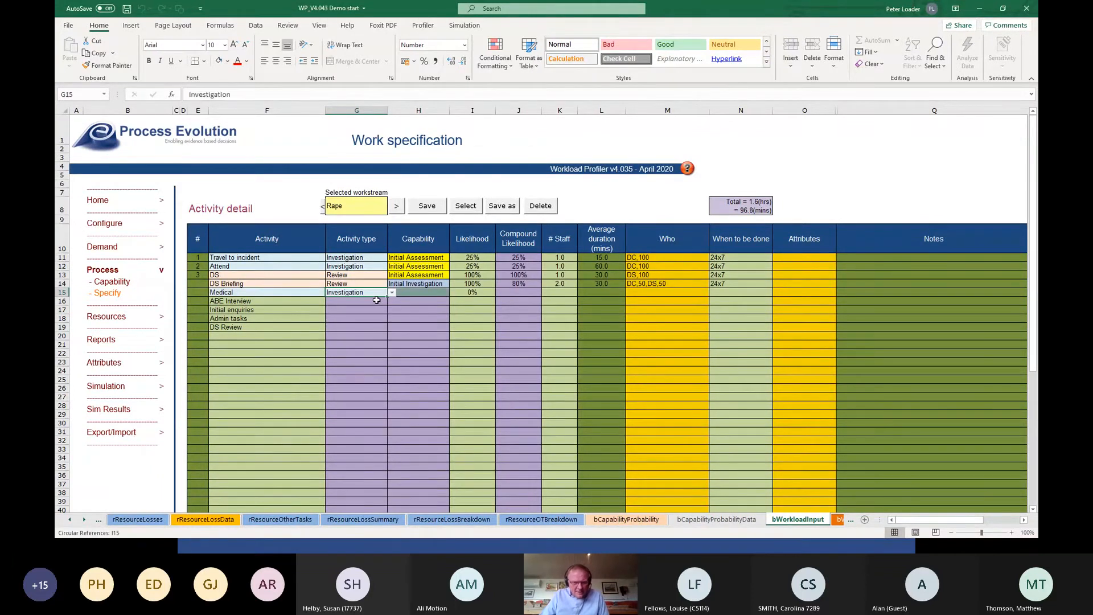
click(376, 300)
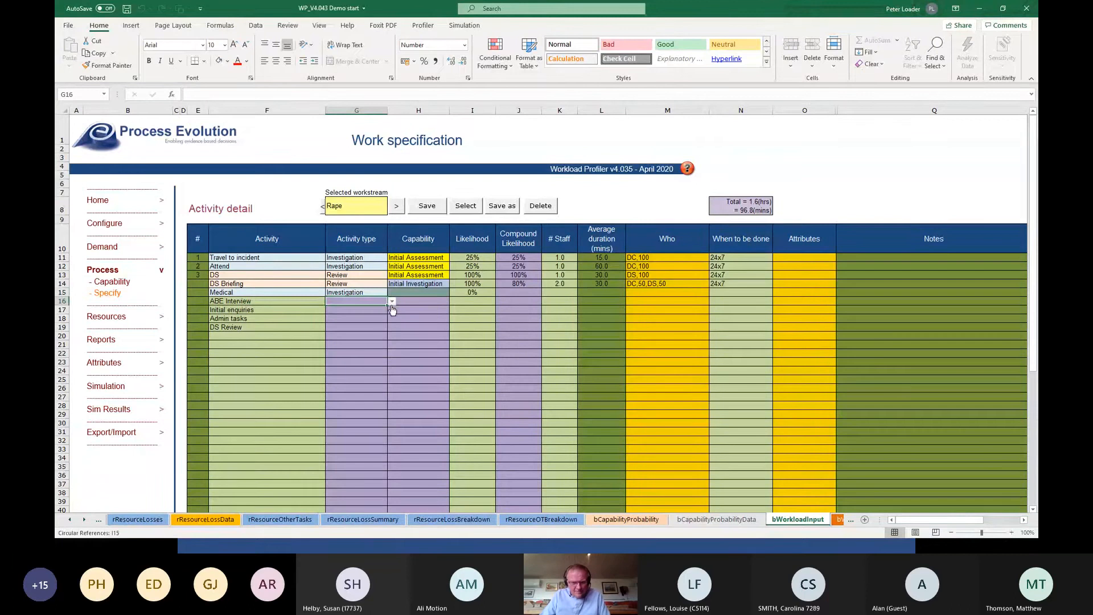
text(investigation)
key(Return)
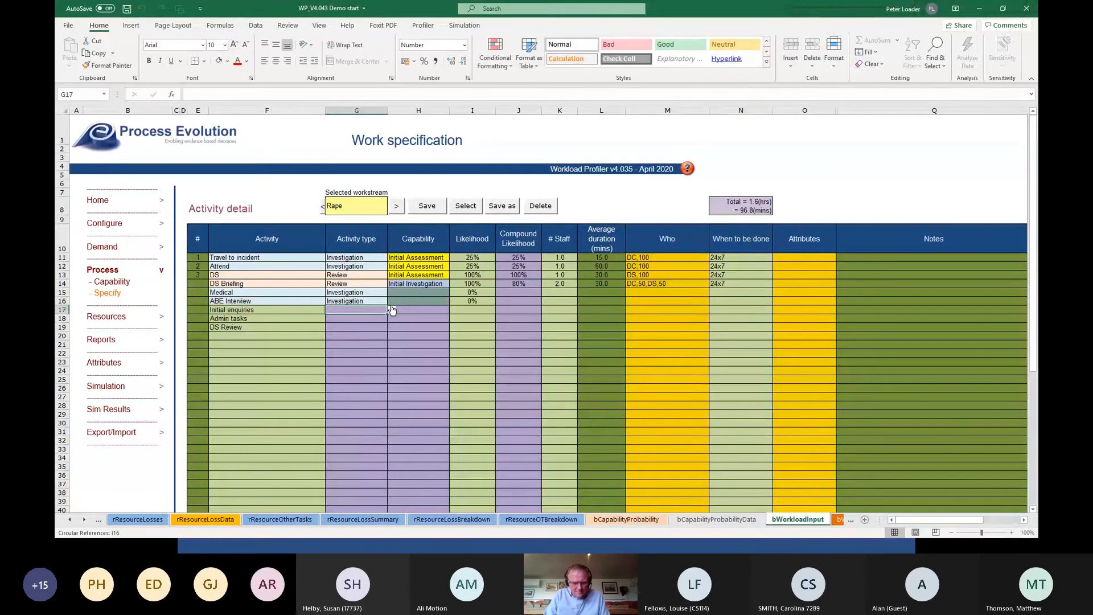
text(i)
key(Return)
Set the activity type of Admin tasks to Admin.
text(ion)
key(Return)
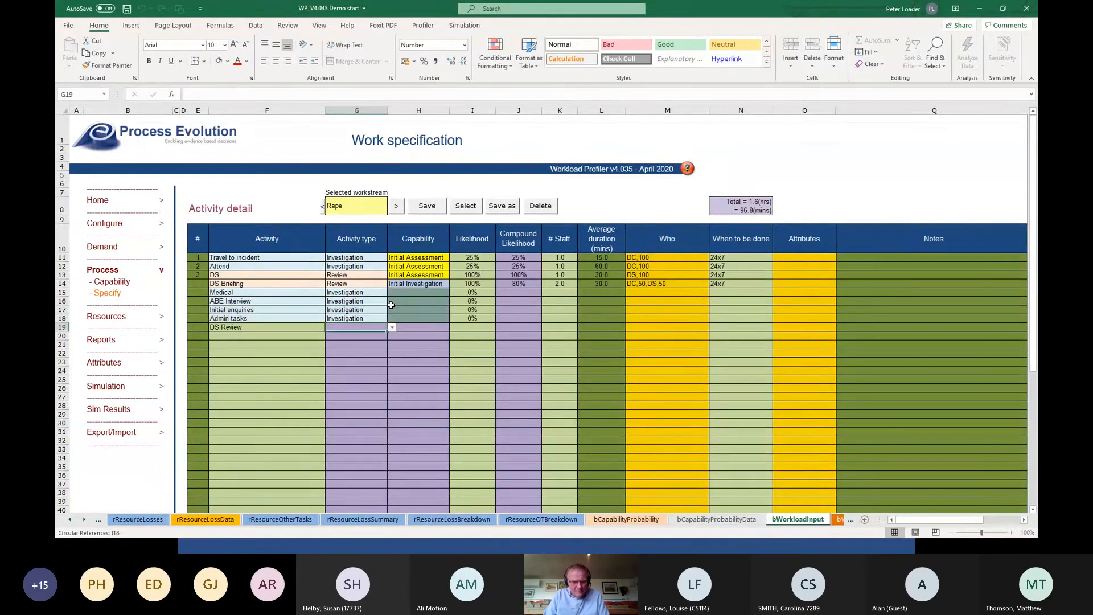
key(Up)
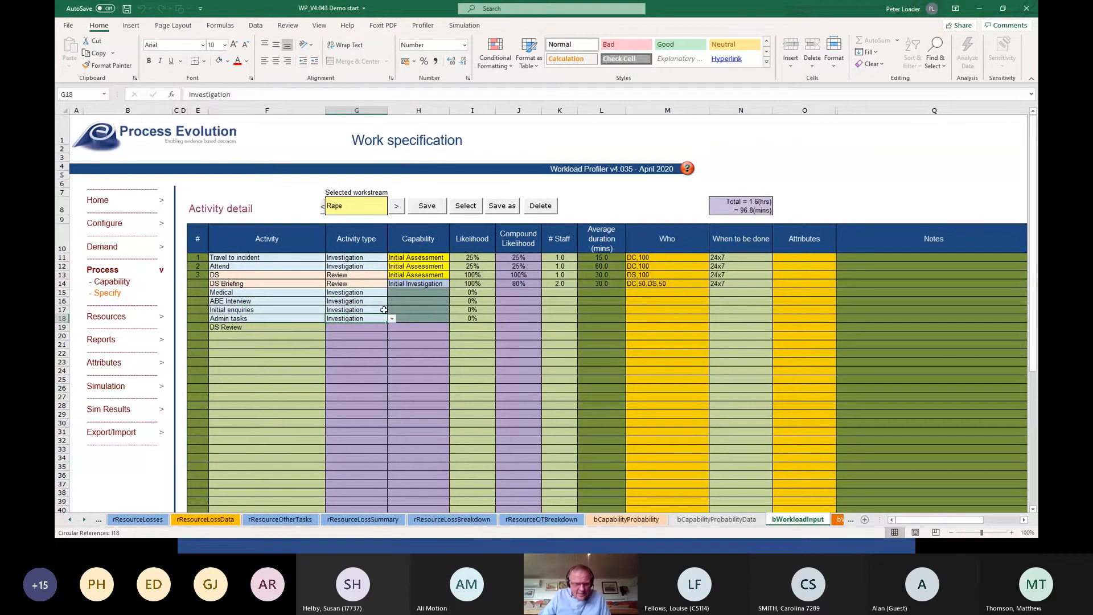
click(392, 320)
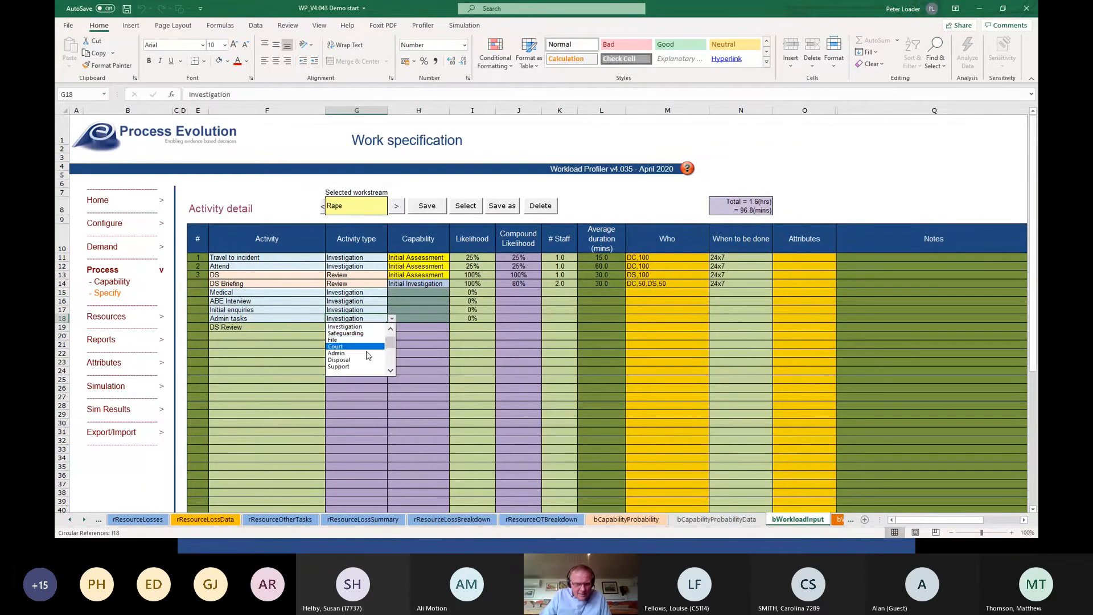
click(360, 338)
click(362, 328)
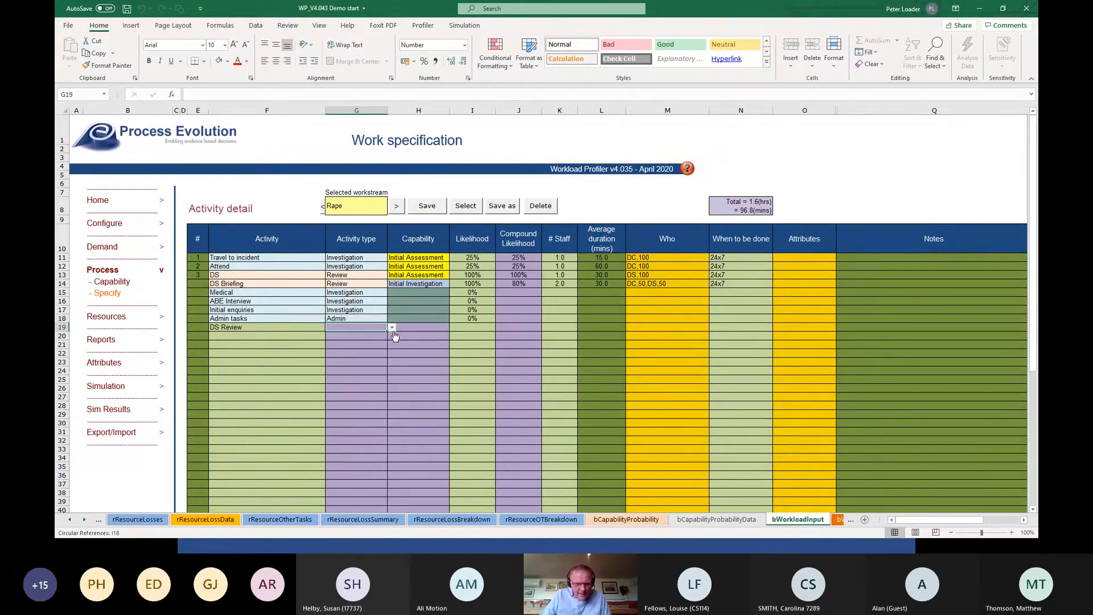
Set the activity type of the DS Review activity below Admin tasks to Review.
click(393, 328)
drag(392, 366, 393, 352)
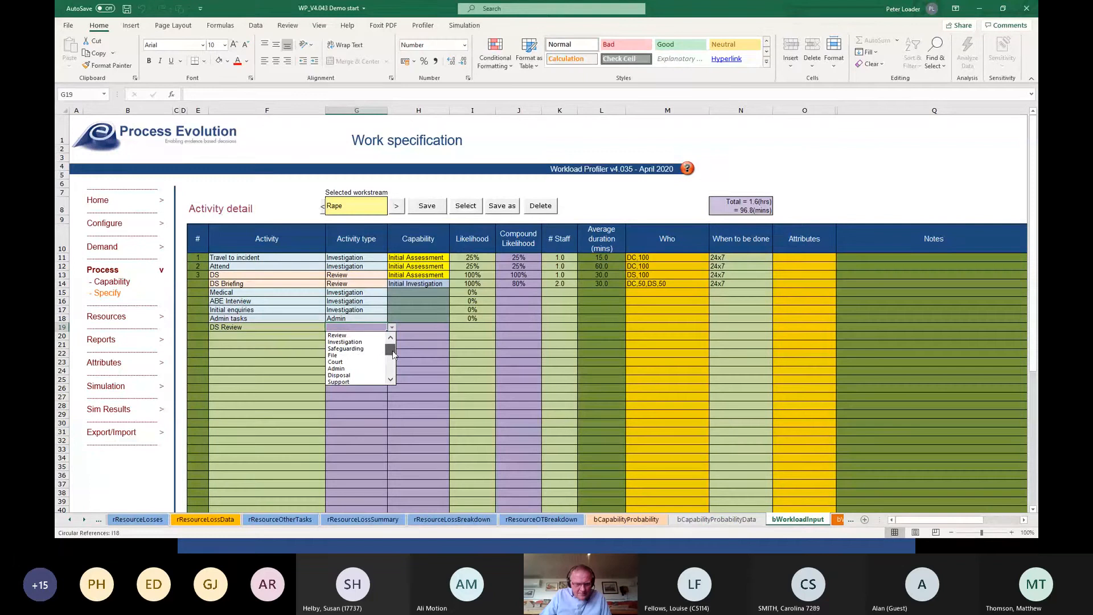
click(367, 336)
Copy the Initial Investigation capability from DS Briefing to the activities Medical through DS Review.
click(443, 292)
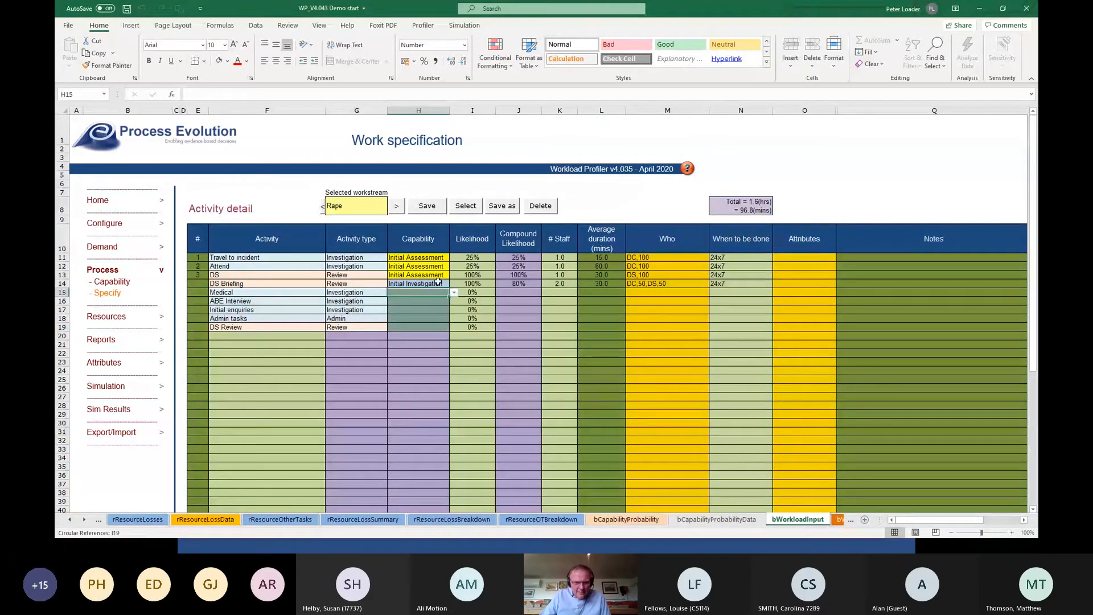
click(437, 284)
key(ctrl+c)
drag(437, 291, 417, 327)
key(ctrl+v)
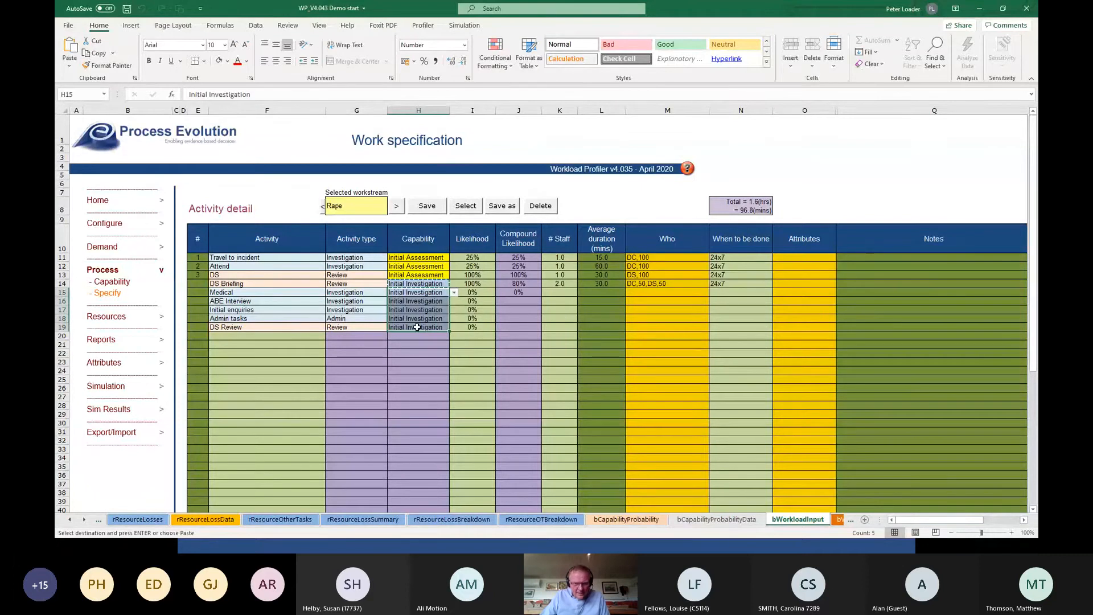
Set the likelihood of Medical to 100% and fill it down through DS Review.
click(472, 293)
text(100)
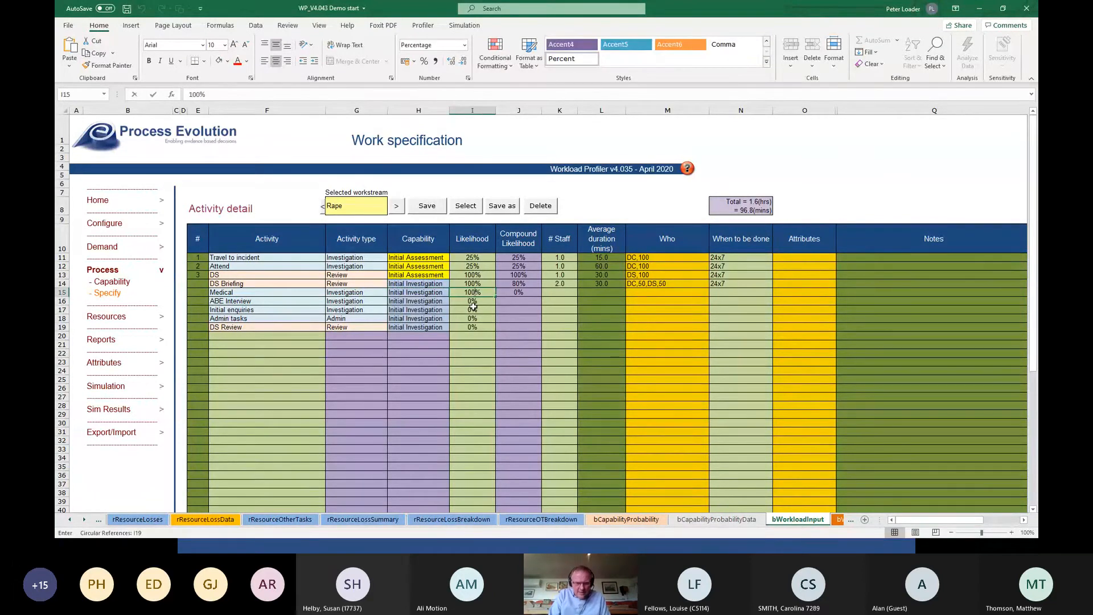
key(Left)
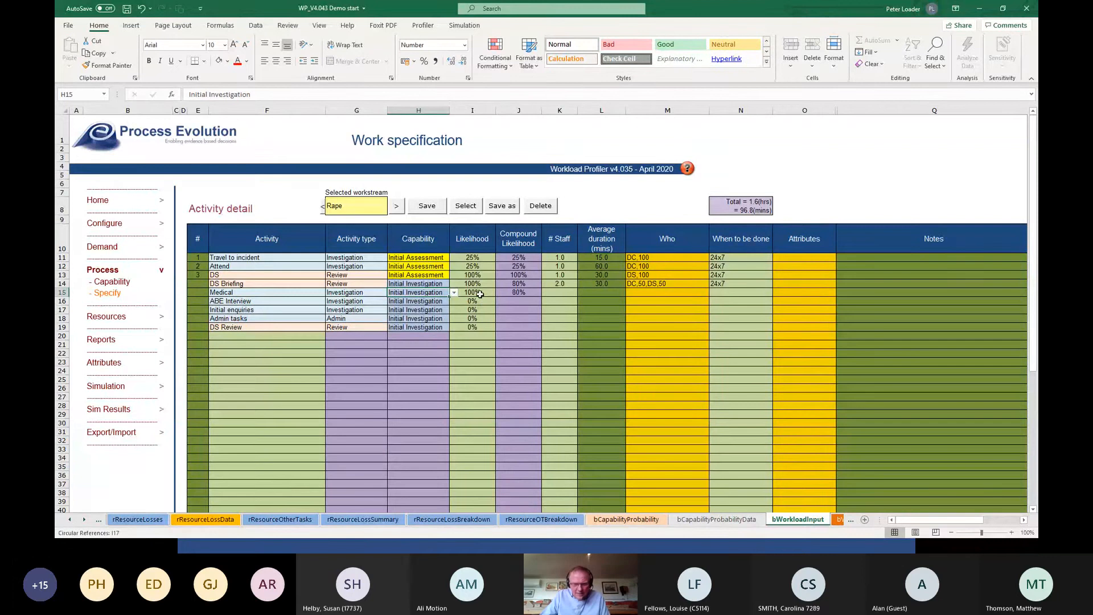
click(480, 294)
drag(490, 296, 491, 329)
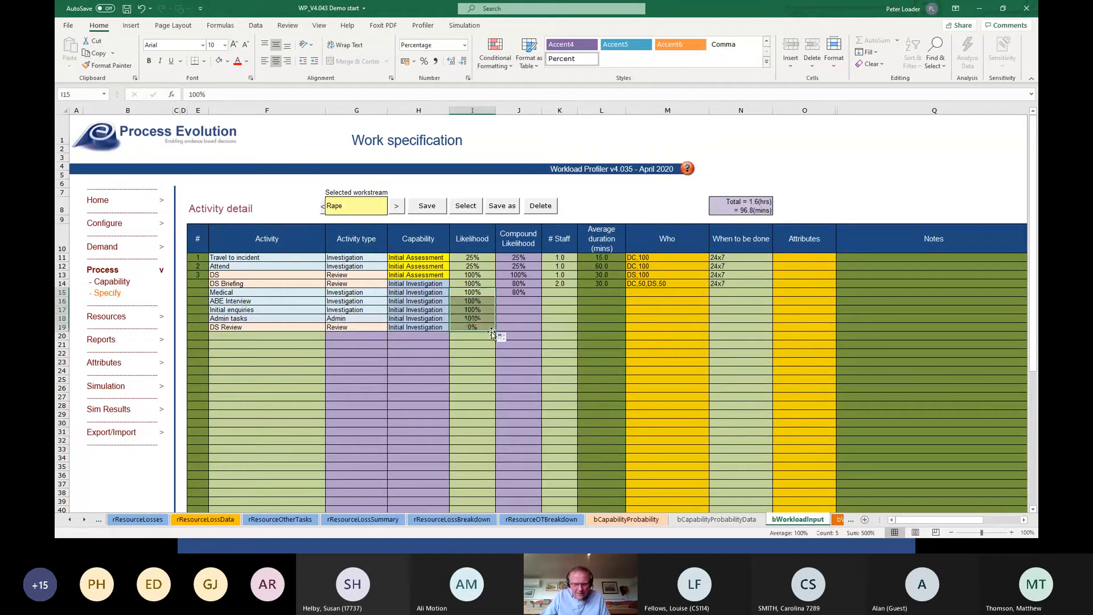
Set the staff numbers to 1 for Medical, 2 for ABE Interview, 1 for Initial enquiries, 1 for Admin tasks and 2 for DS Review.
click(560, 294)
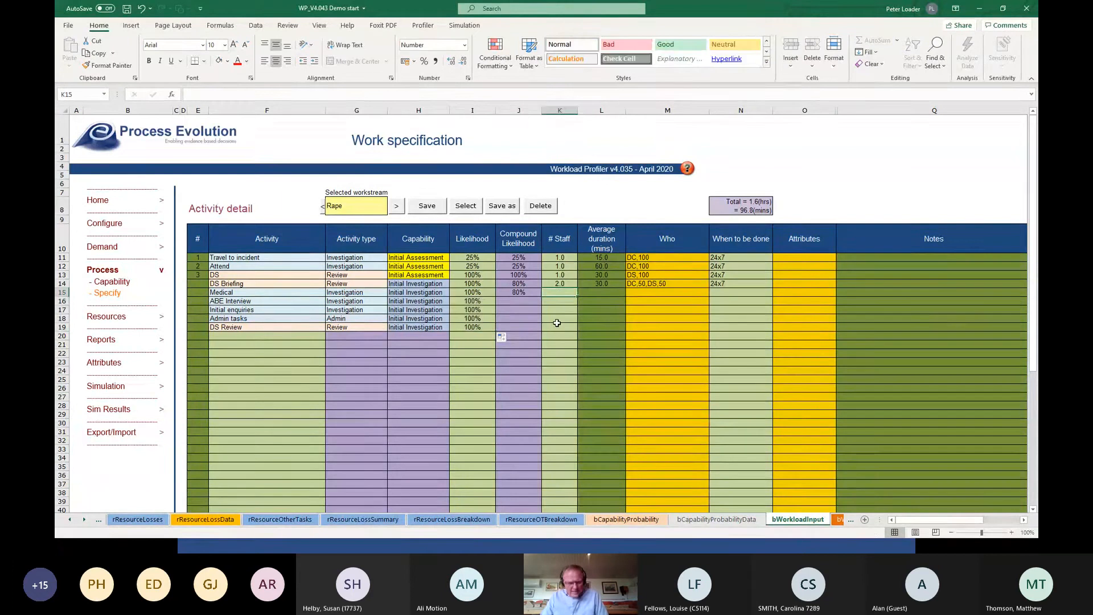
text(1)
key(Return)
text(2)
key(Return)
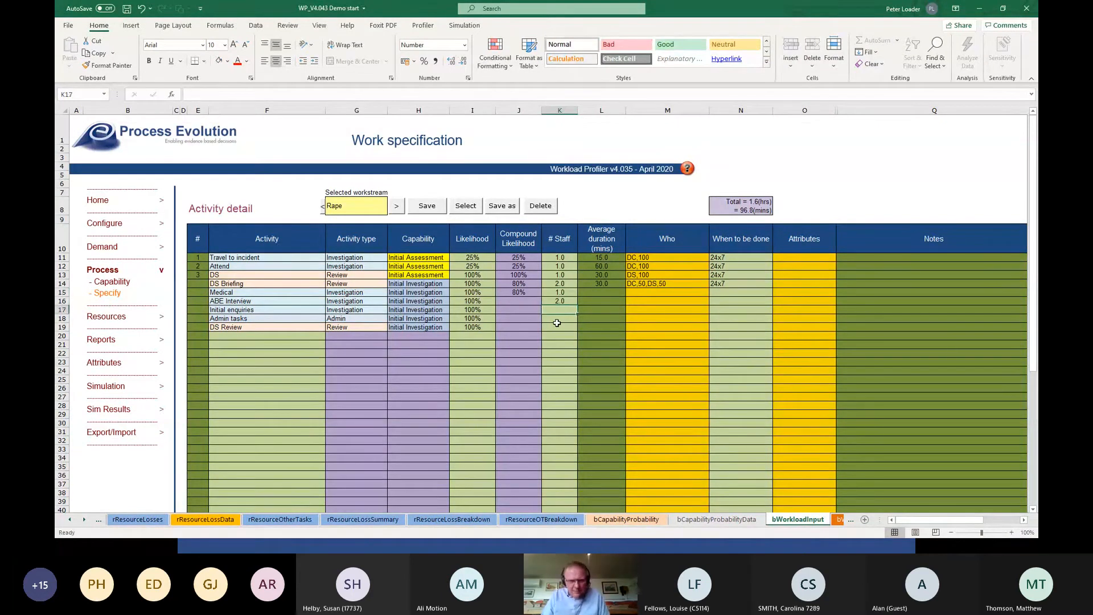
text(1)
key(Return)
text(1)
key(Return)
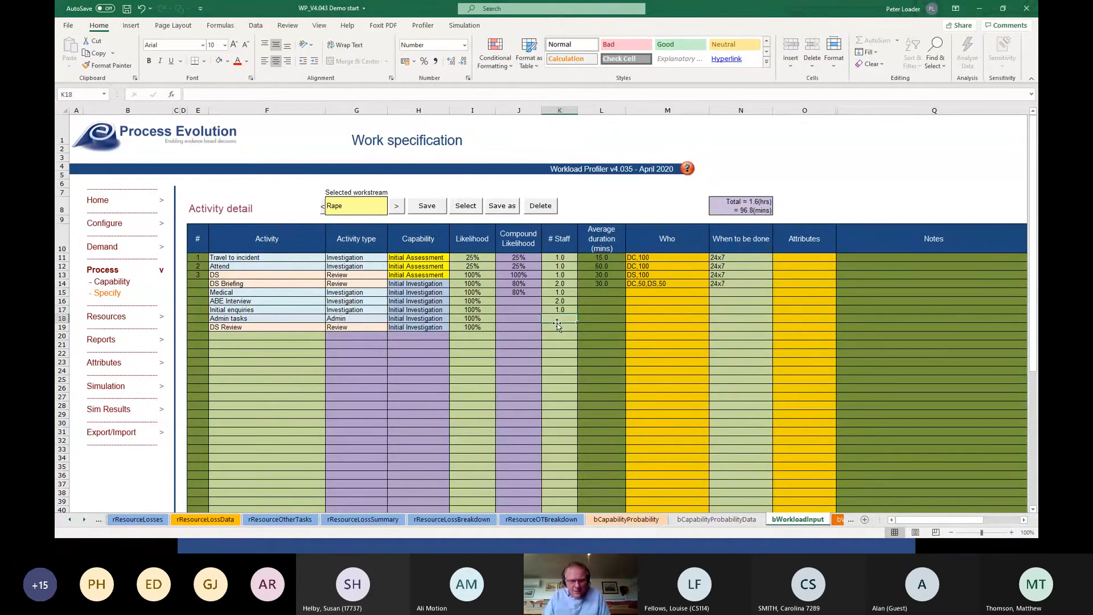
text(2)
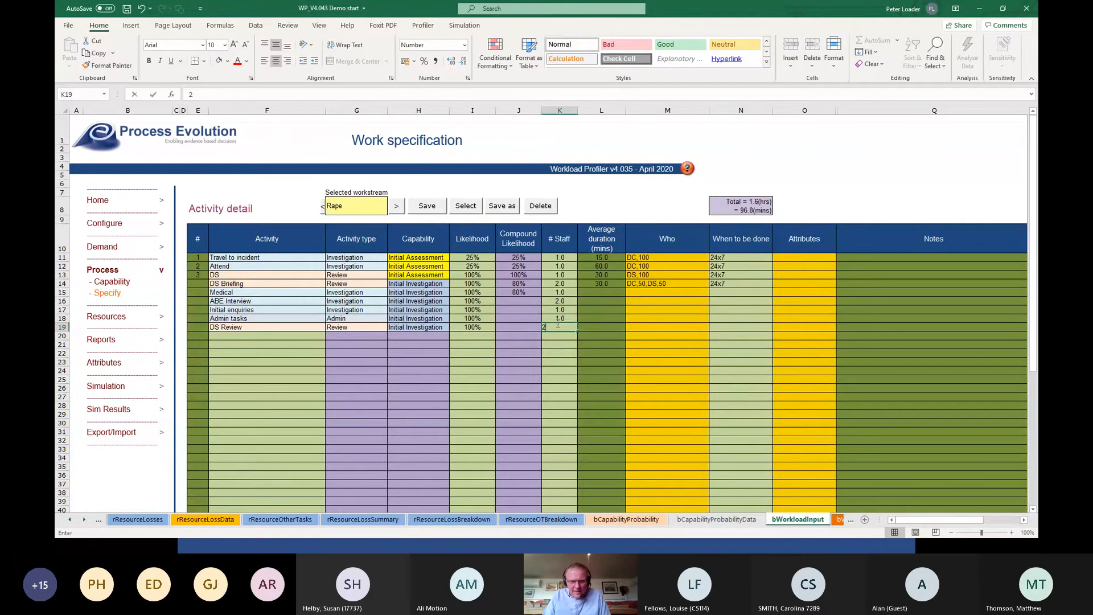
key(Return)
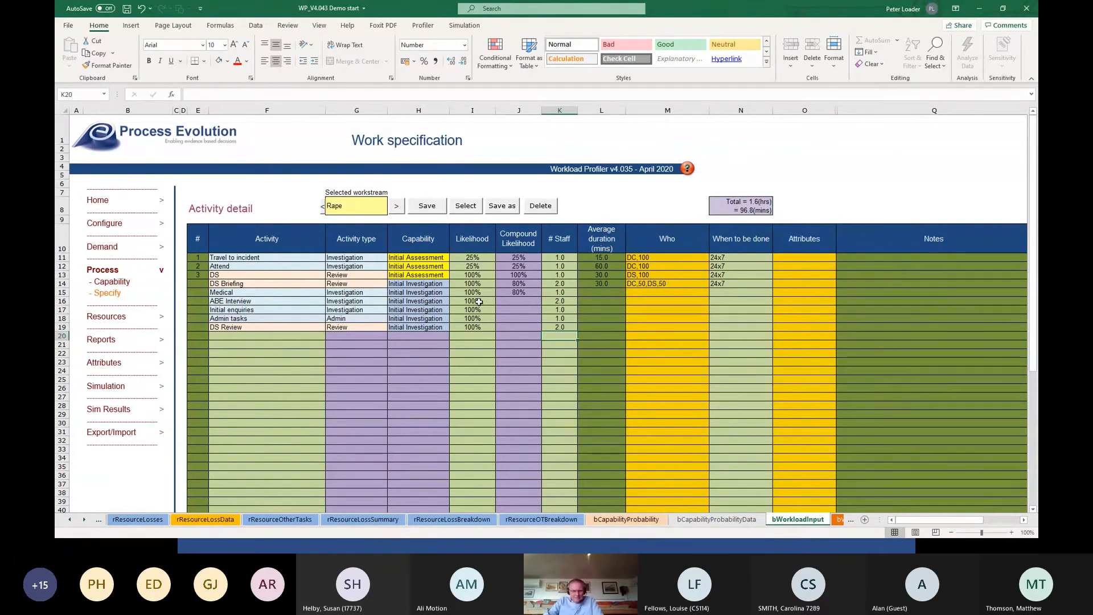
Fill the compound likelihood from Medical down through DS Review.
click(528, 293)
drag(540, 297, 541, 329)
Set average durations of 360 minutes for Medical, 240 for ABE Interview, 300 for Initial enquiries, and 60 each for Admin tasks and DS Review.
click(602, 293)
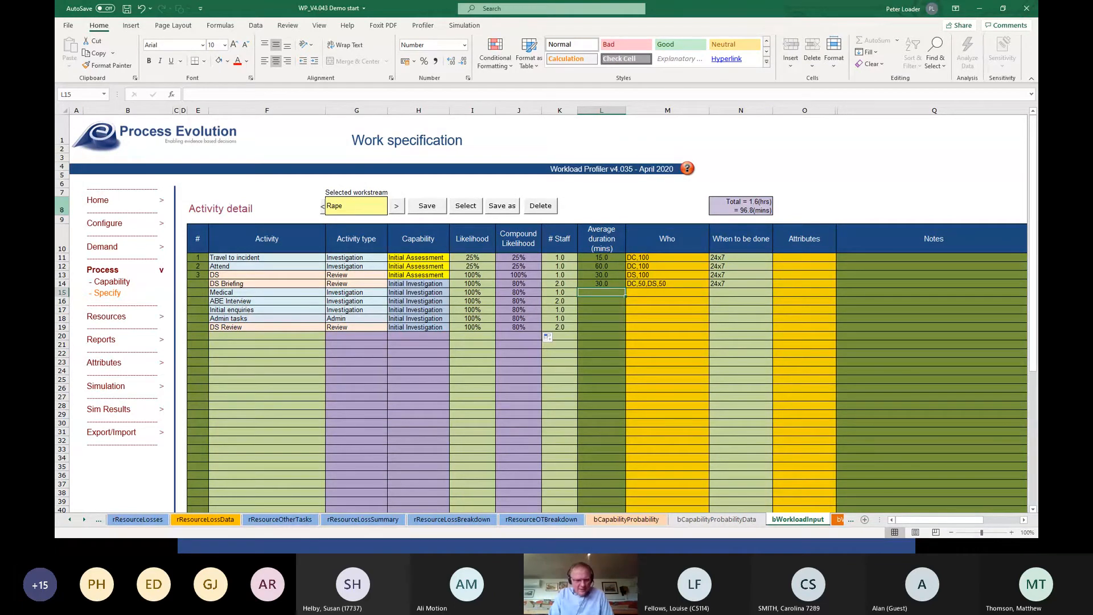
text(360)
key(Return)
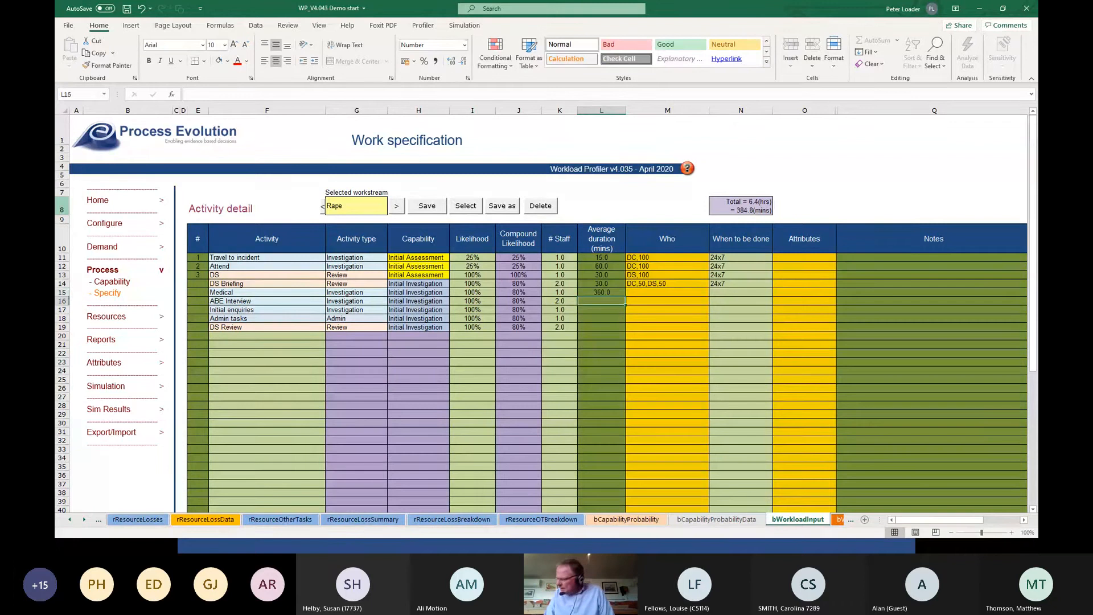
text(240)
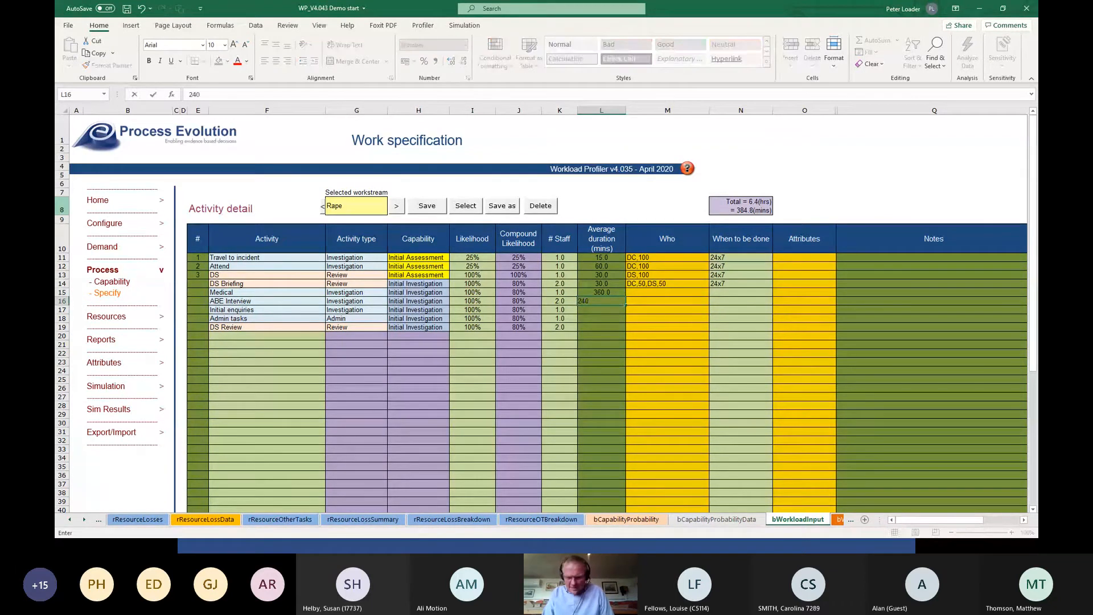
key(Return)
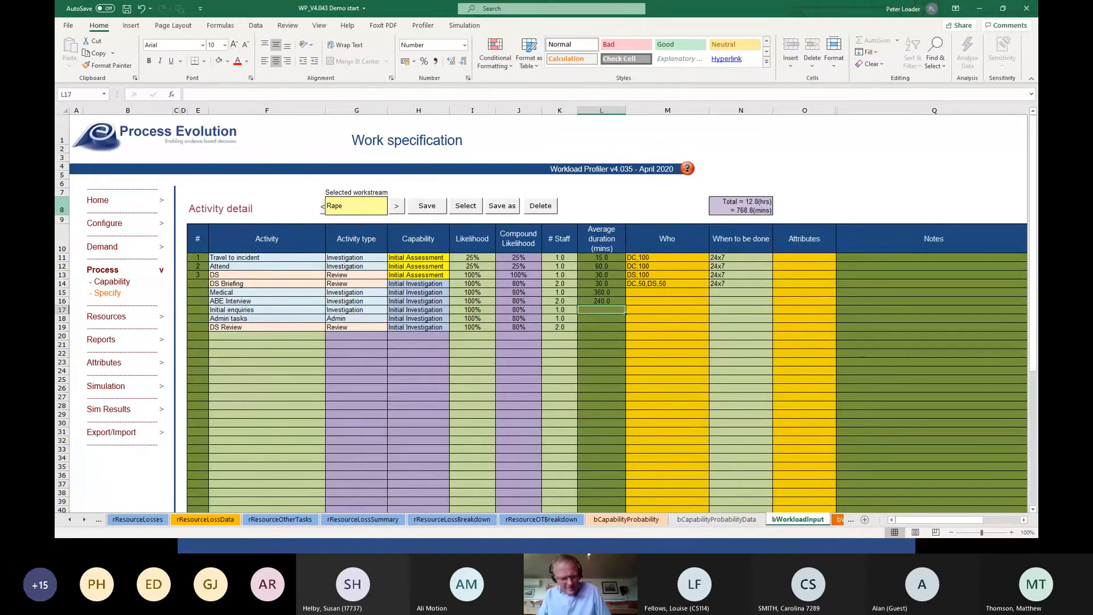
text(300)
key(Return)
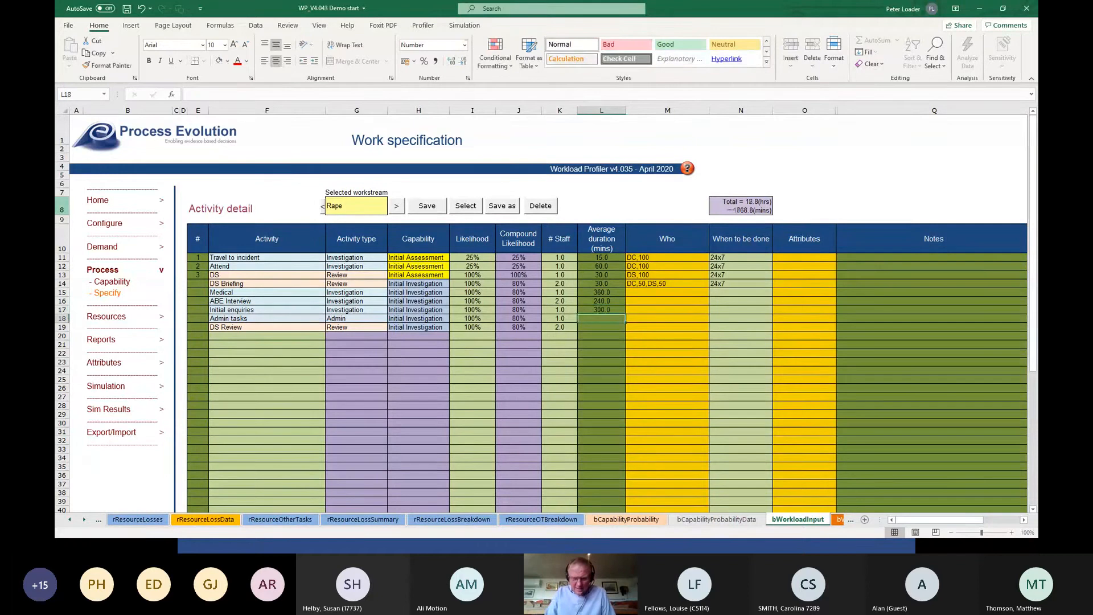
text(60)
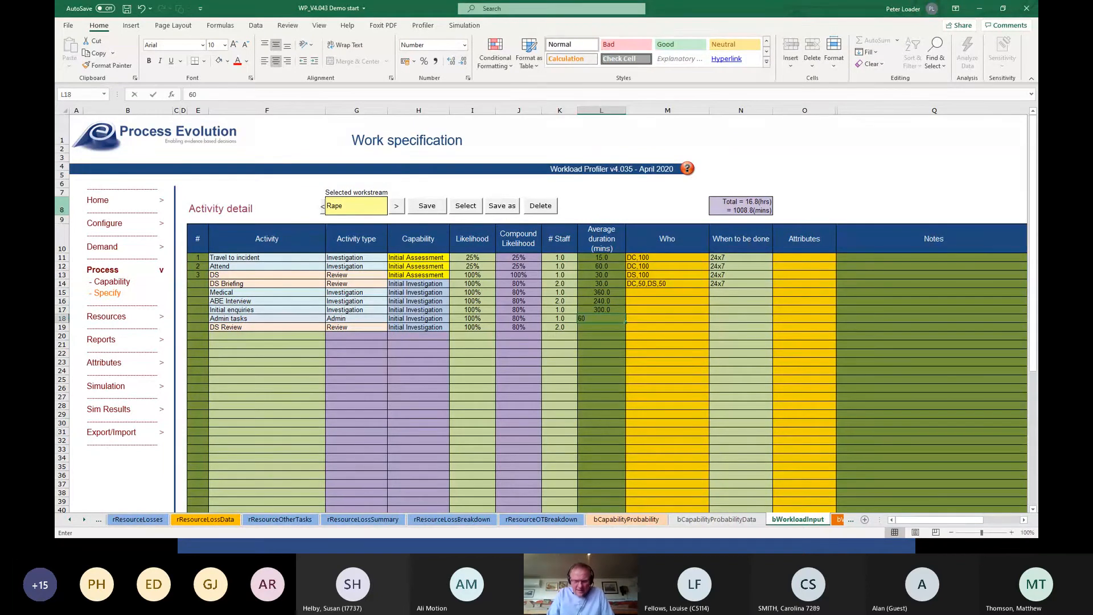
key(Return)
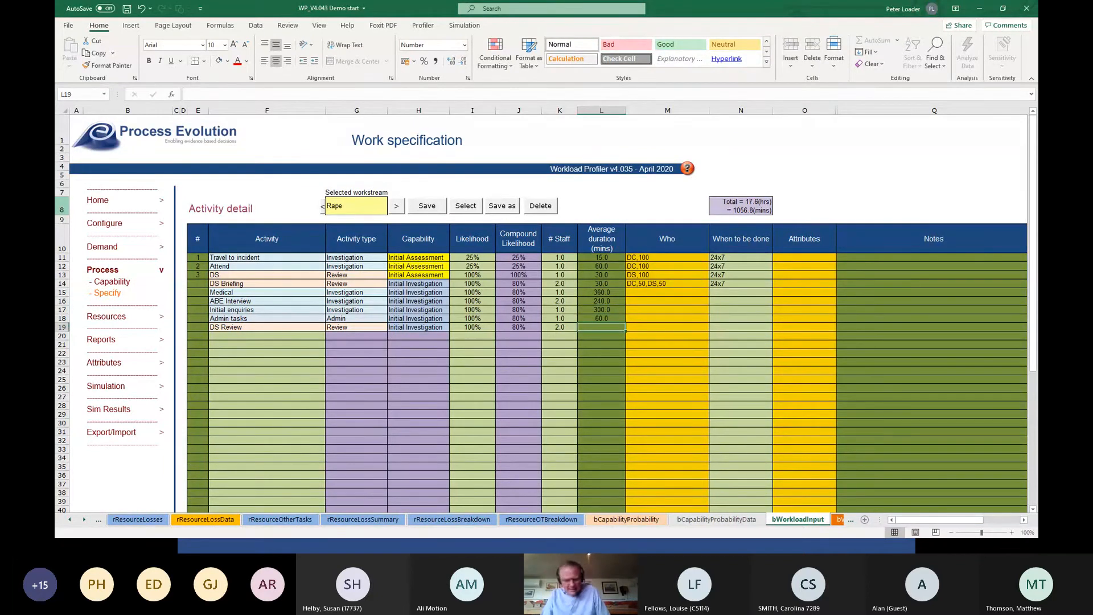
text(60)
key(Return)
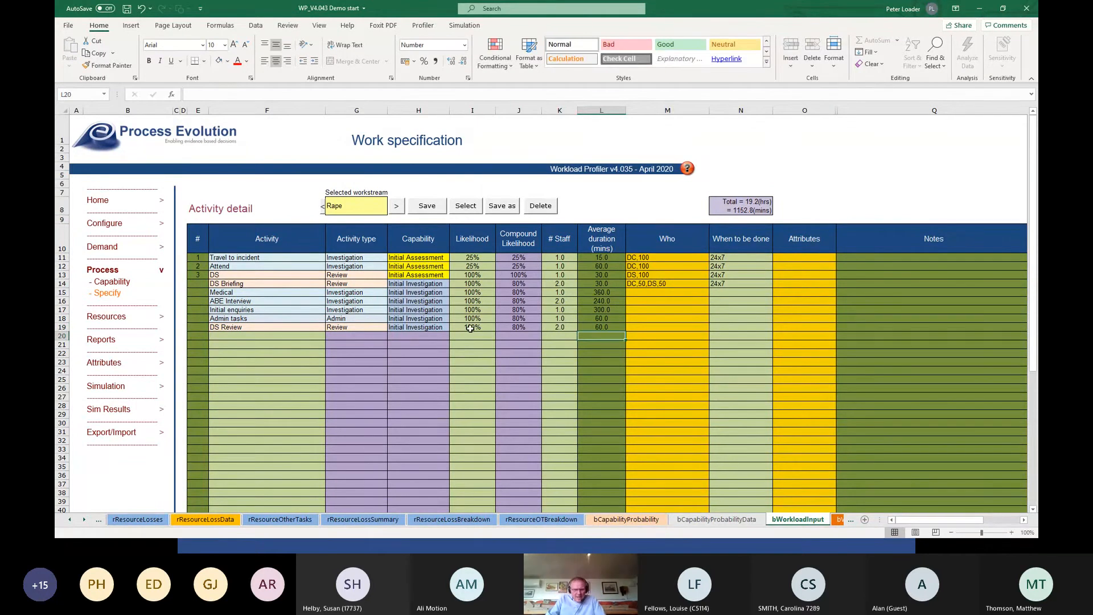
Copy the resource assignment DC,100 from Attend to the activities Medical through Admin tasks.
click(649, 266)
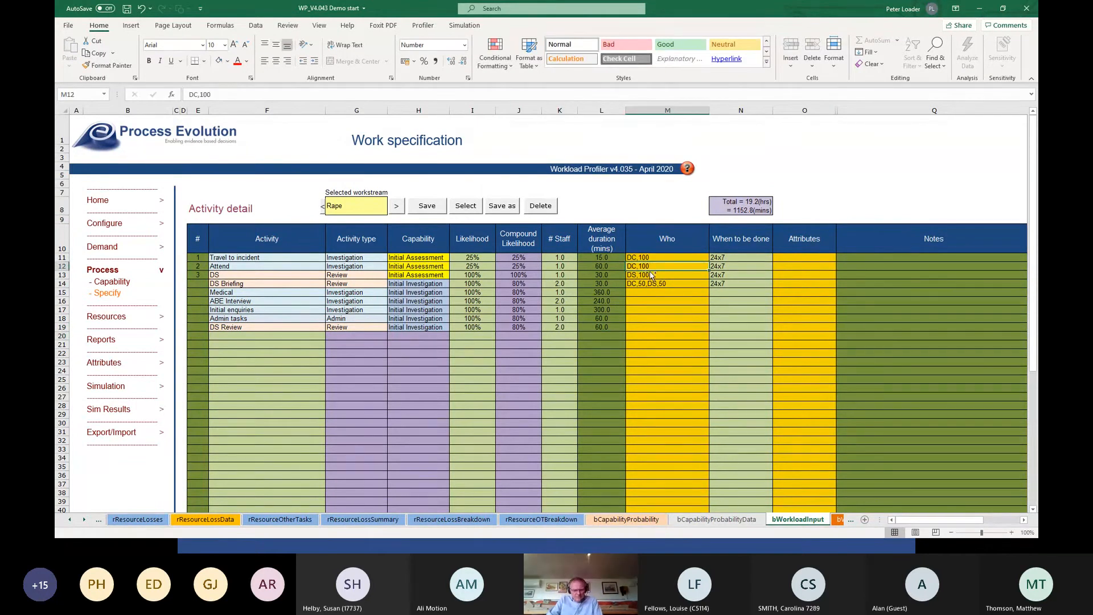
key(ctrl+c)
drag(641, 292, 640, 322)
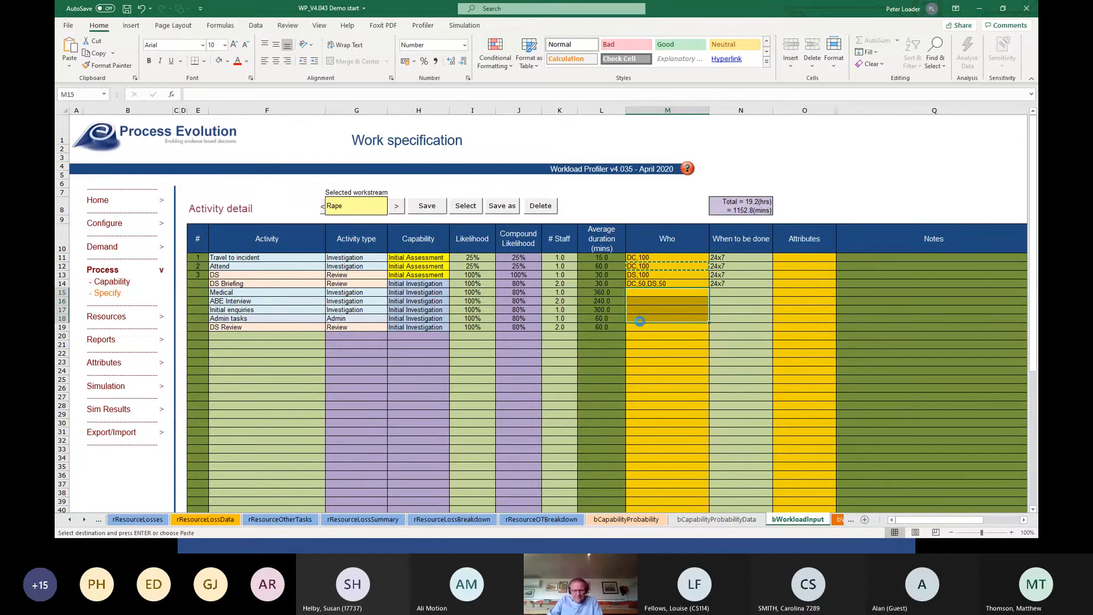
key(ctrl+v)
key(ctrl)
Copy the resource assignment DC,50,DS,50 from DS Briefing to DS Review.
click(651, 285)
click(650, 284)
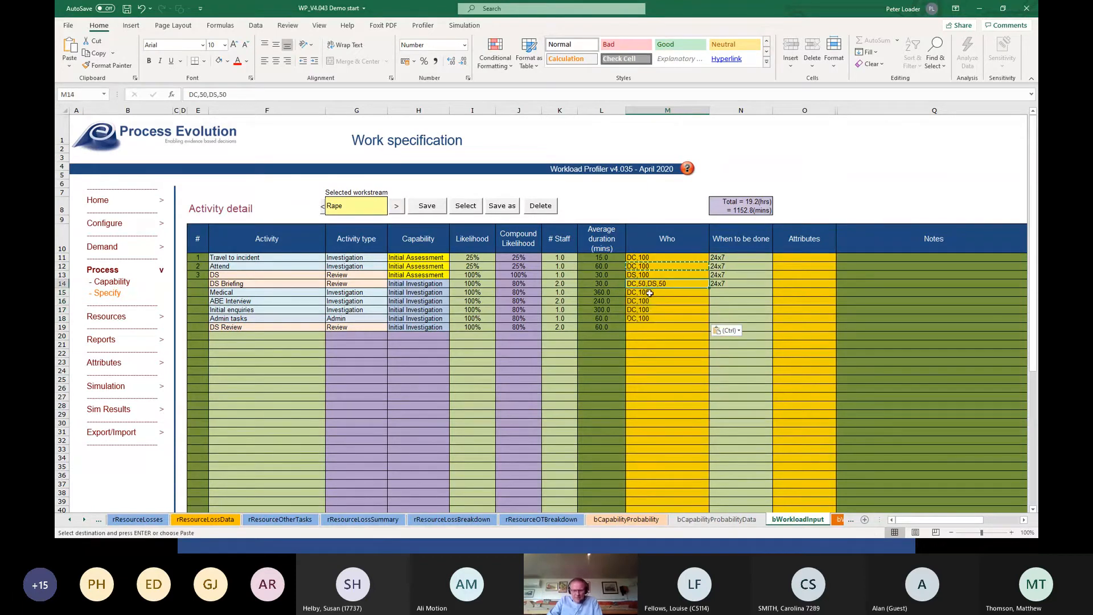
key(ctrl+c)
click(648, 327)
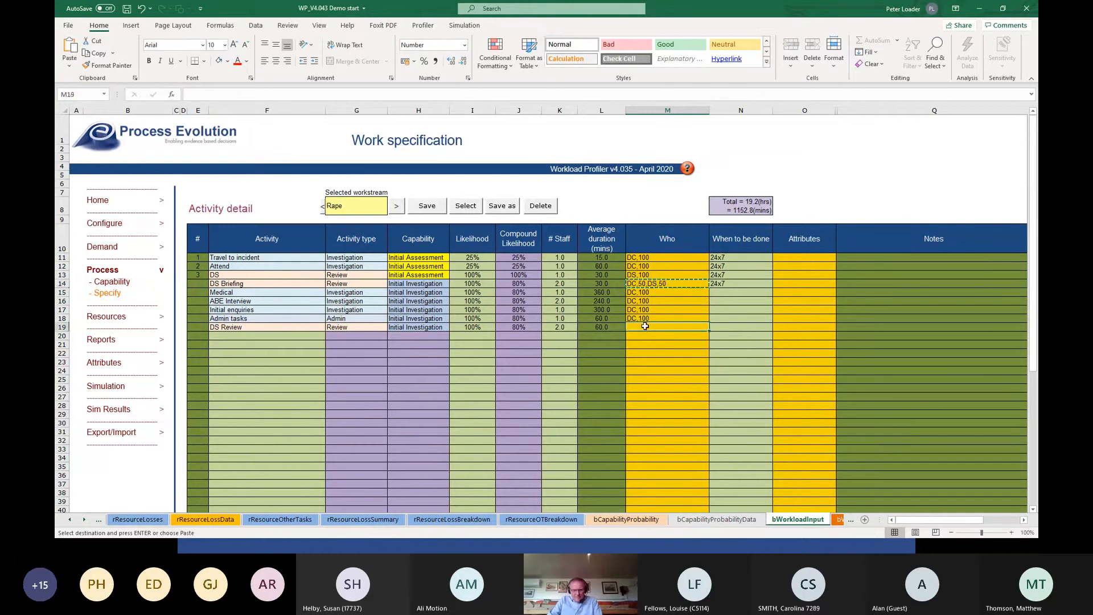
key(ctrl+v)
click(655, 355)
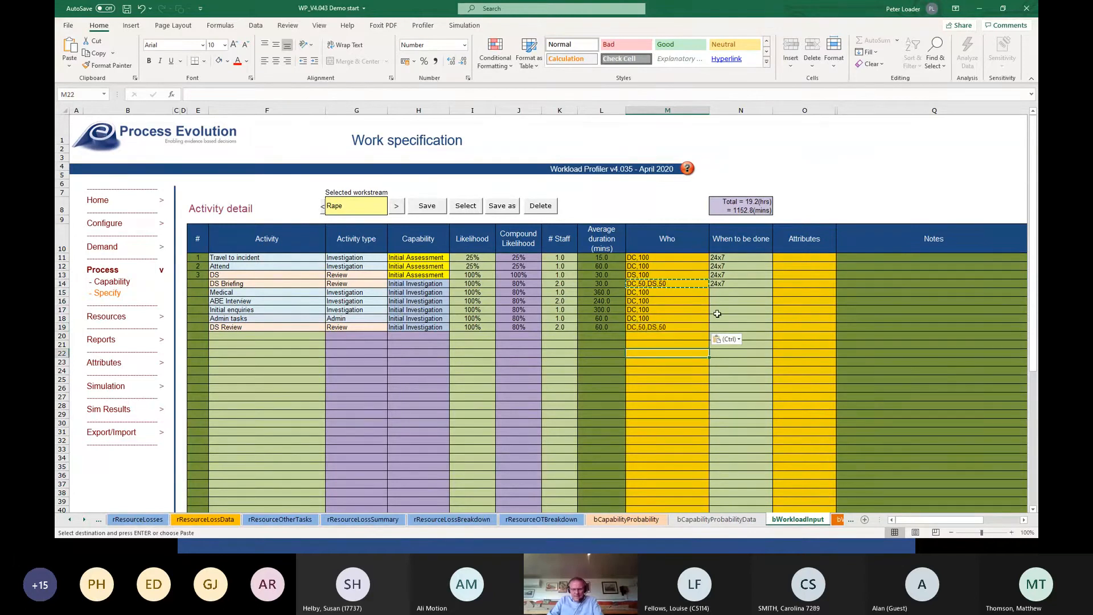
Set when Medical, ABE Interview and Initial enquiries are done to 0800-2200.
click(740, 292)
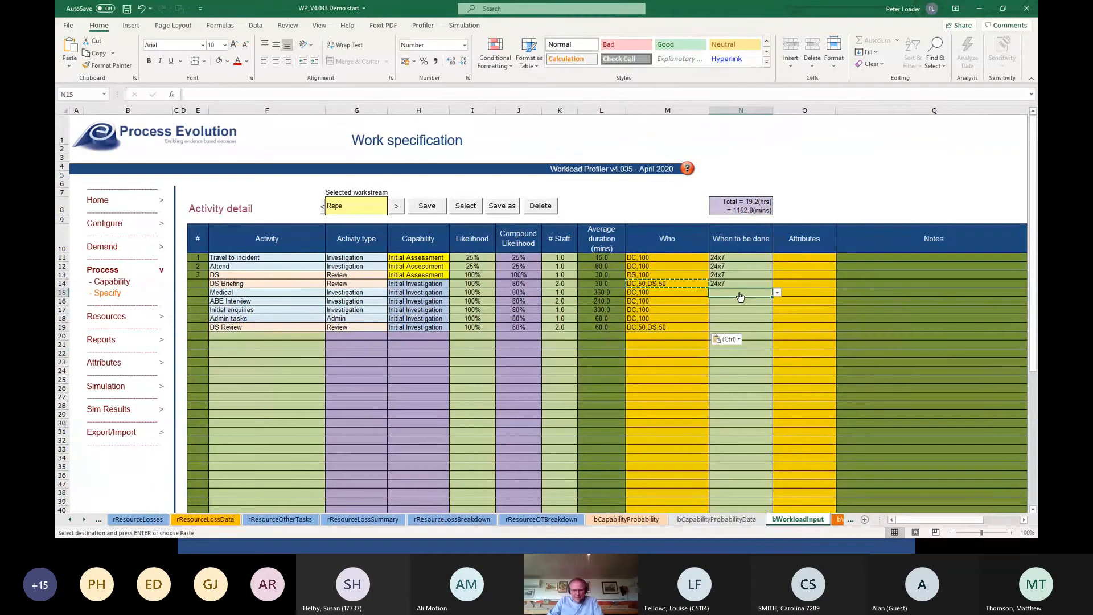
click(777, 294)
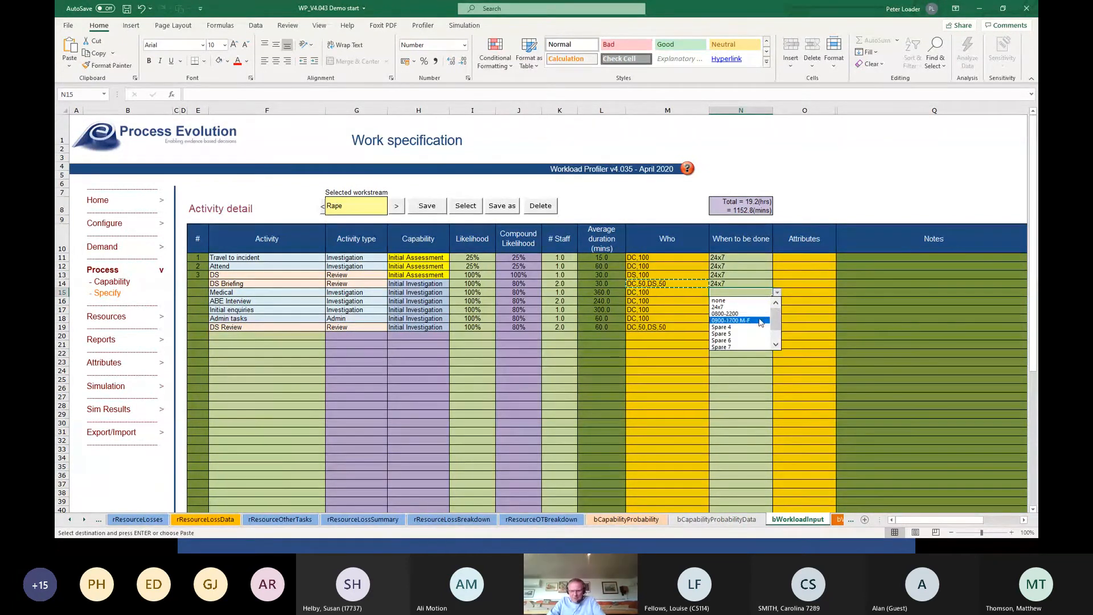
click(726, 314)
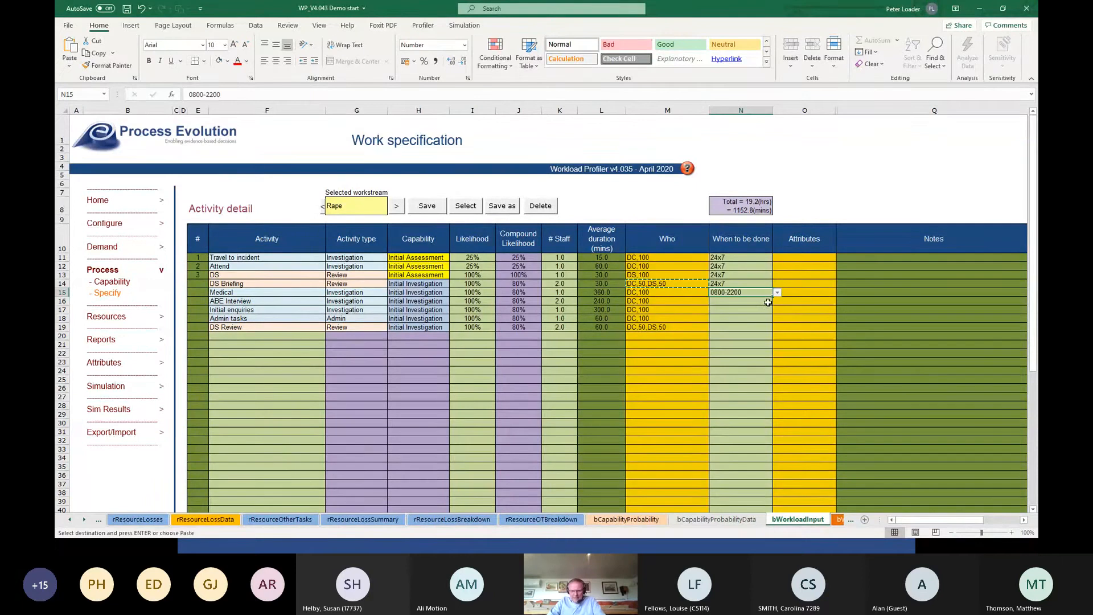
click(752, 304)
click(777, 301)
click(752, 311)
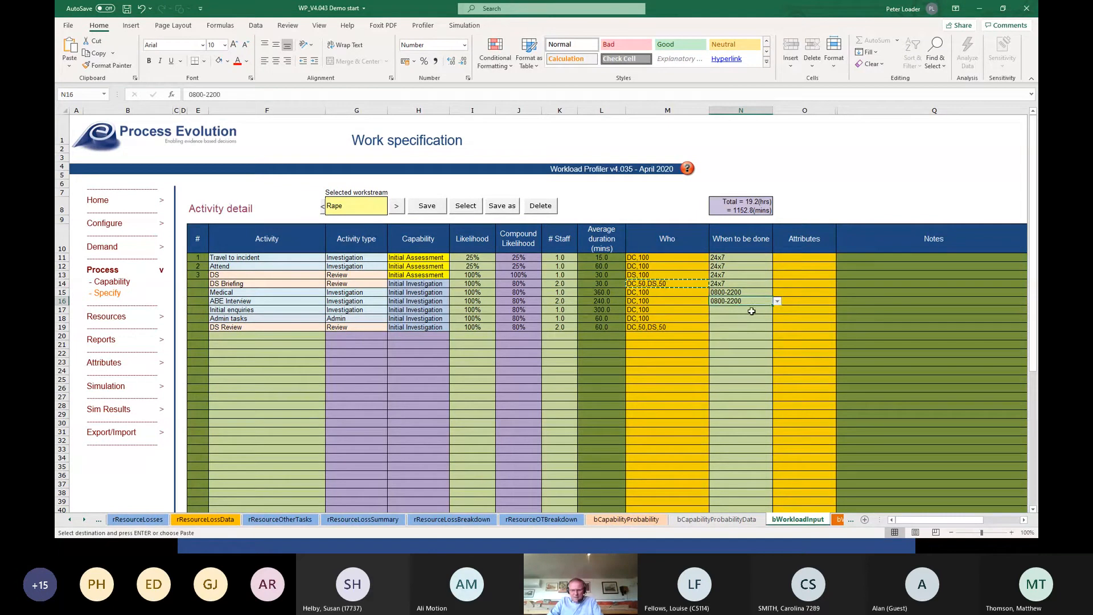
click(750, 310)
click(777, 310)
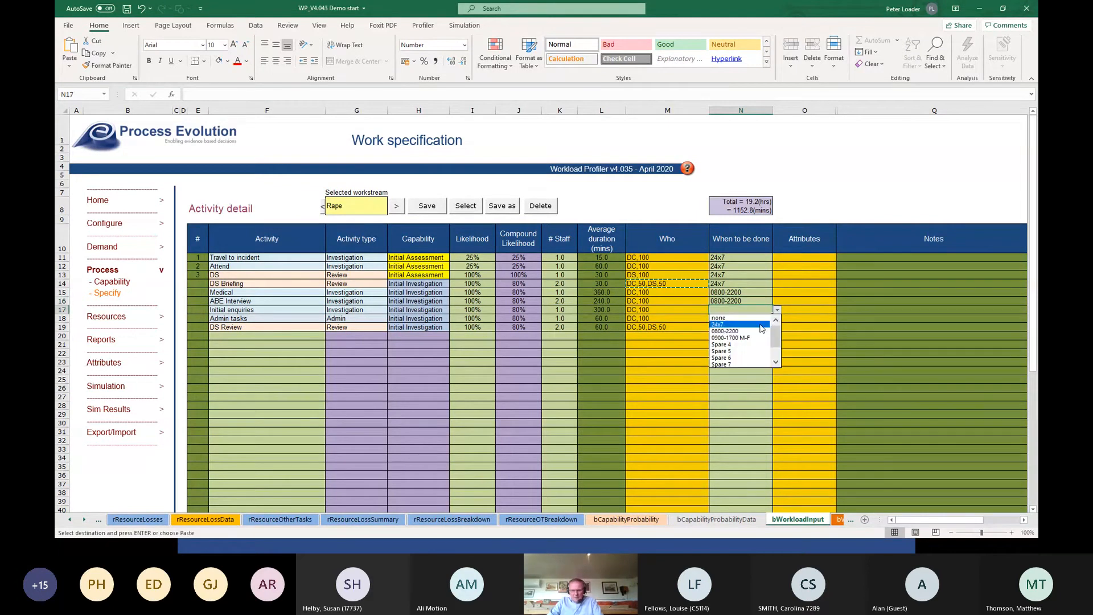
click(740, 331)
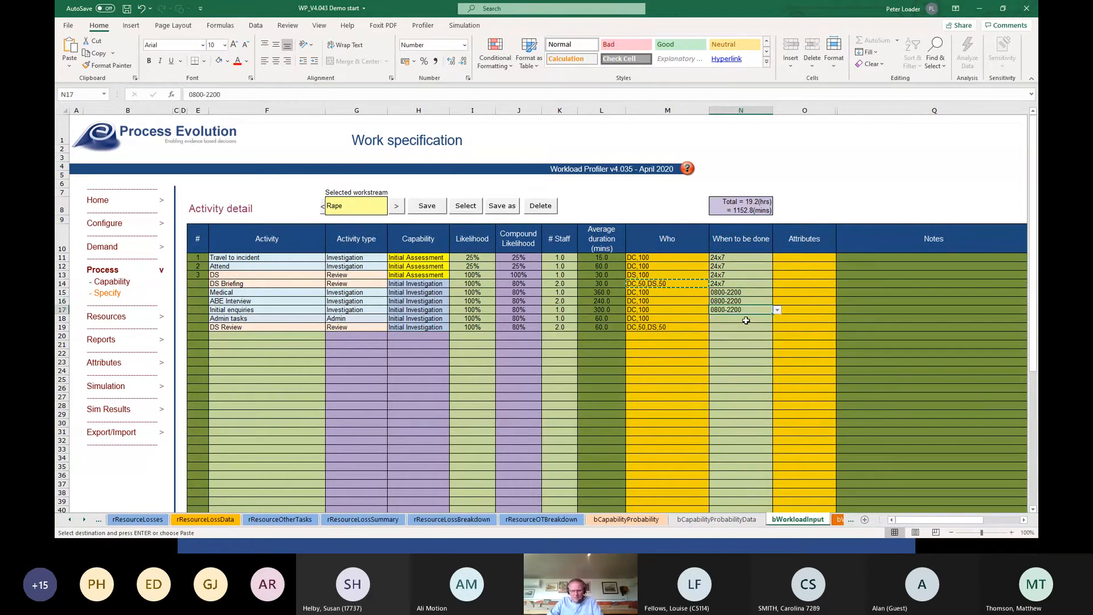
Set when Admin tasks and DS Review are done to 24x7.
click(746, 318)
click(777, 318)
click(753, 331)
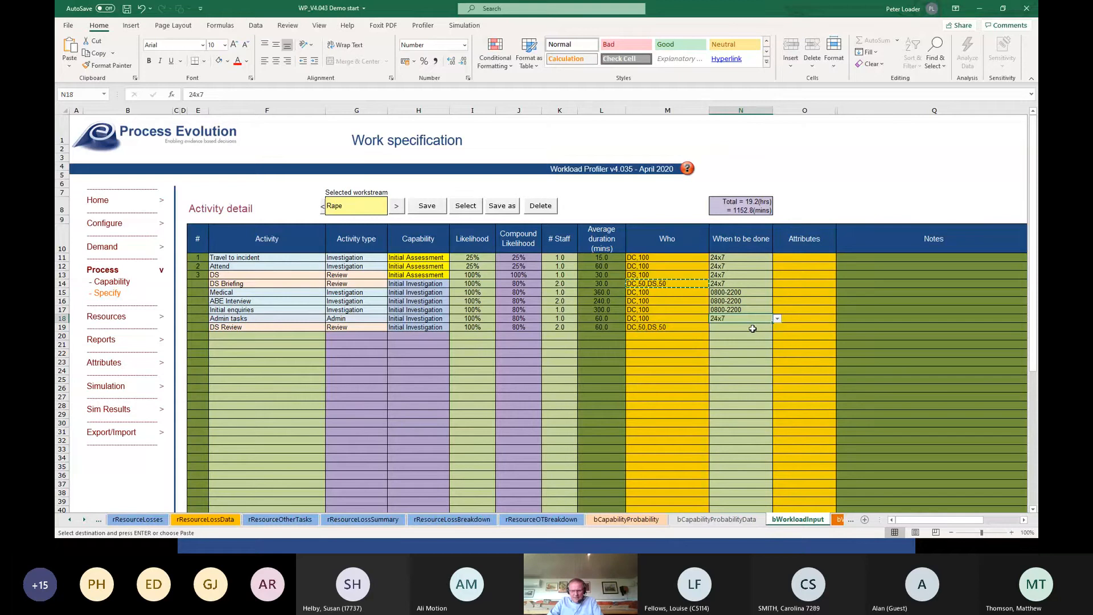
click(760, 328)
click(777, 328)
click(741, 340)
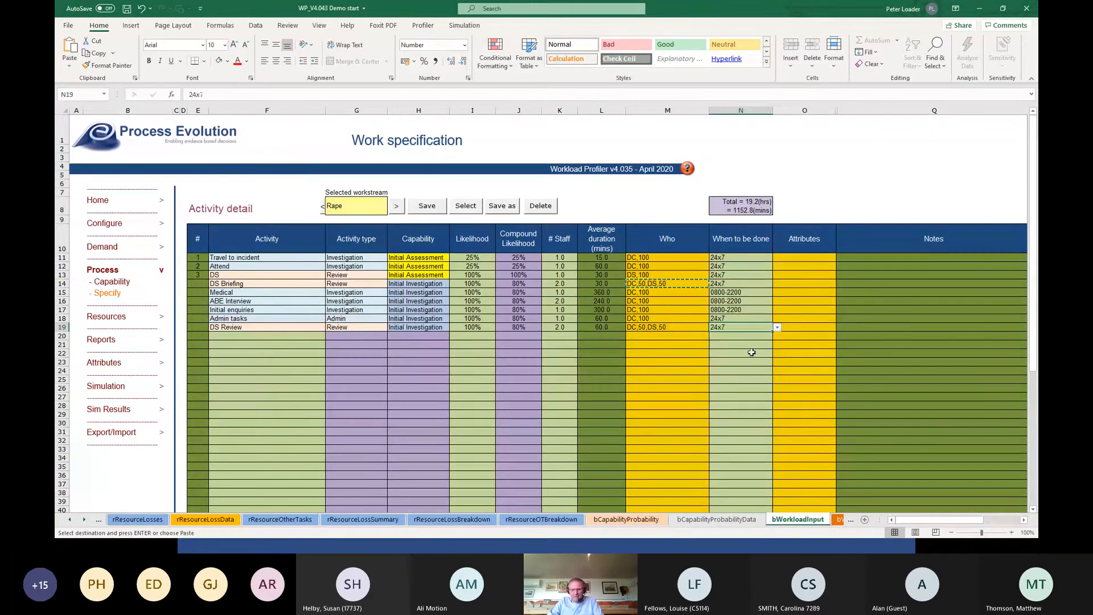
Save the activity specification of the Rape workstream.
click(754, 354)
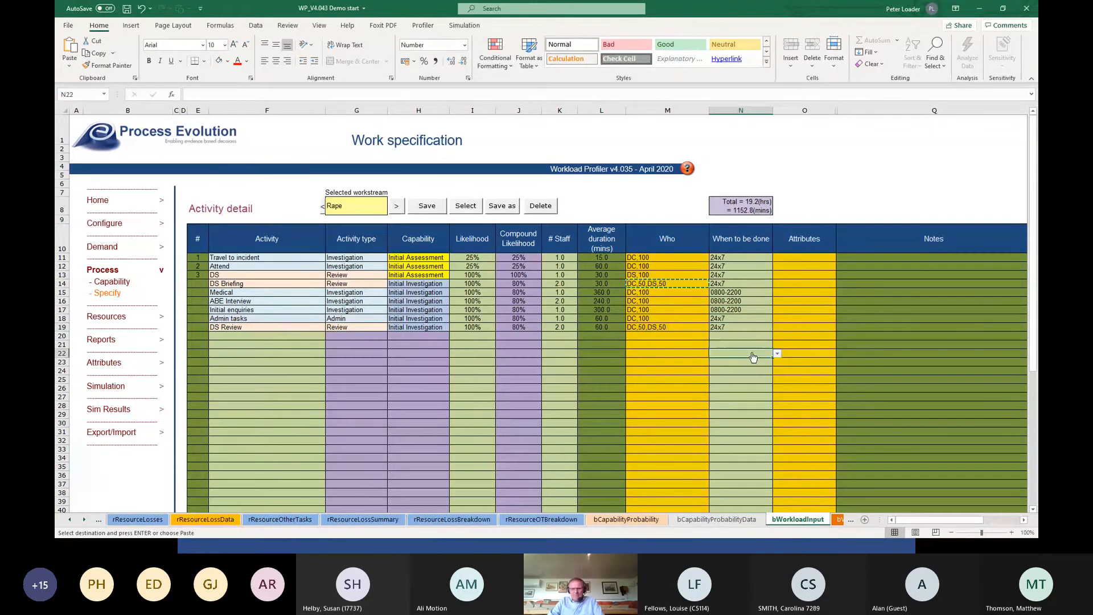
click(427, 209)
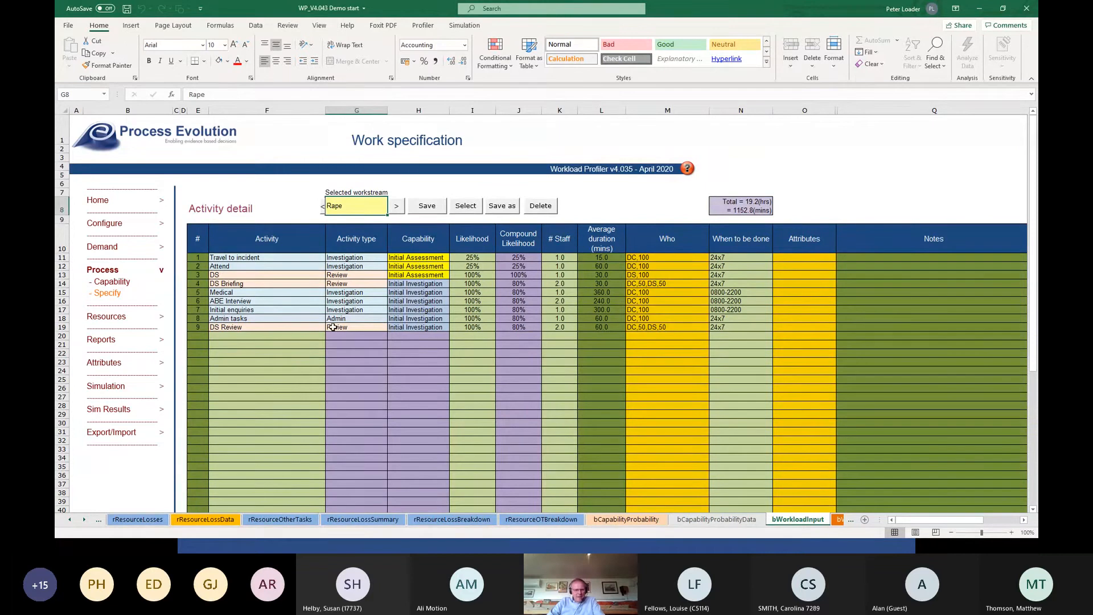
click(243, 320)
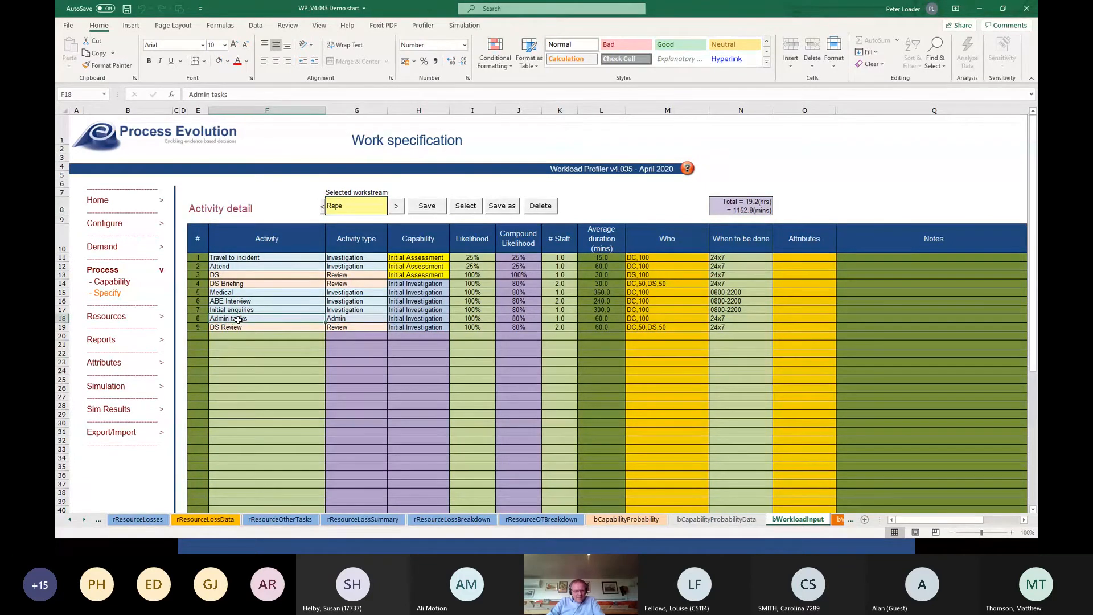
Apply a 50 percent Improvement attribute to the Admin tasks activity and save the Rape workstream.
click(587, 319)
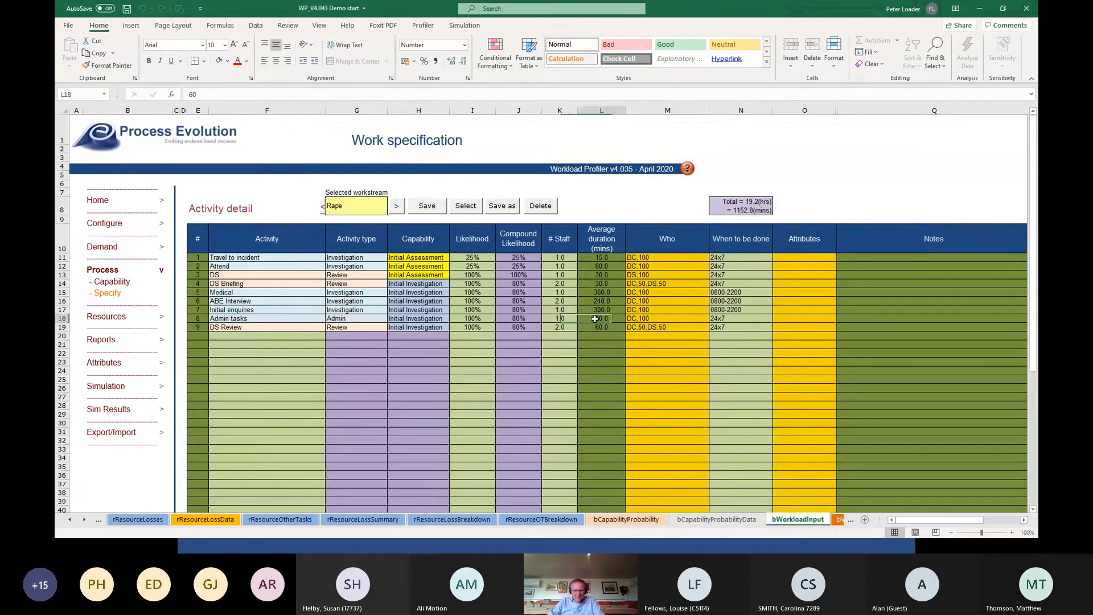
click(797, 318)
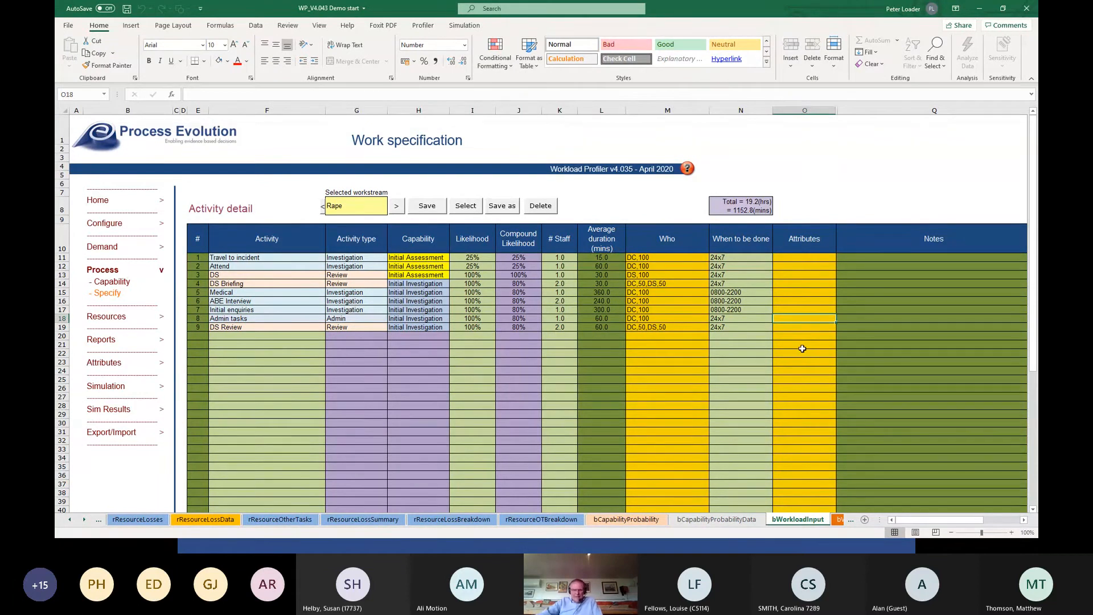
double_click(824, 319)
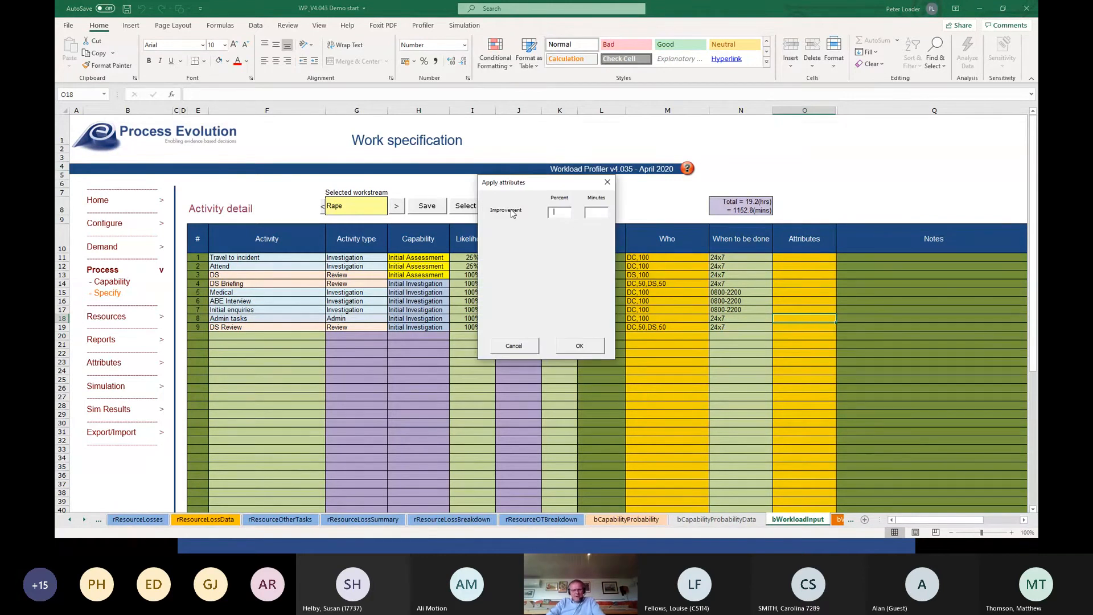
drag(560, 190, 477, 308)
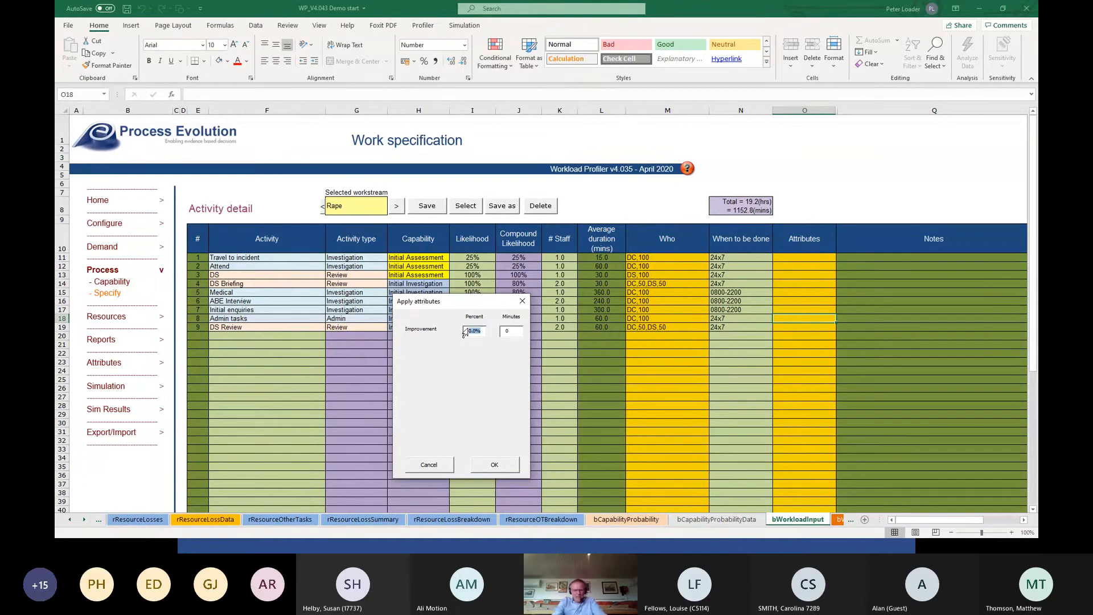
text(50)
key(Tab)
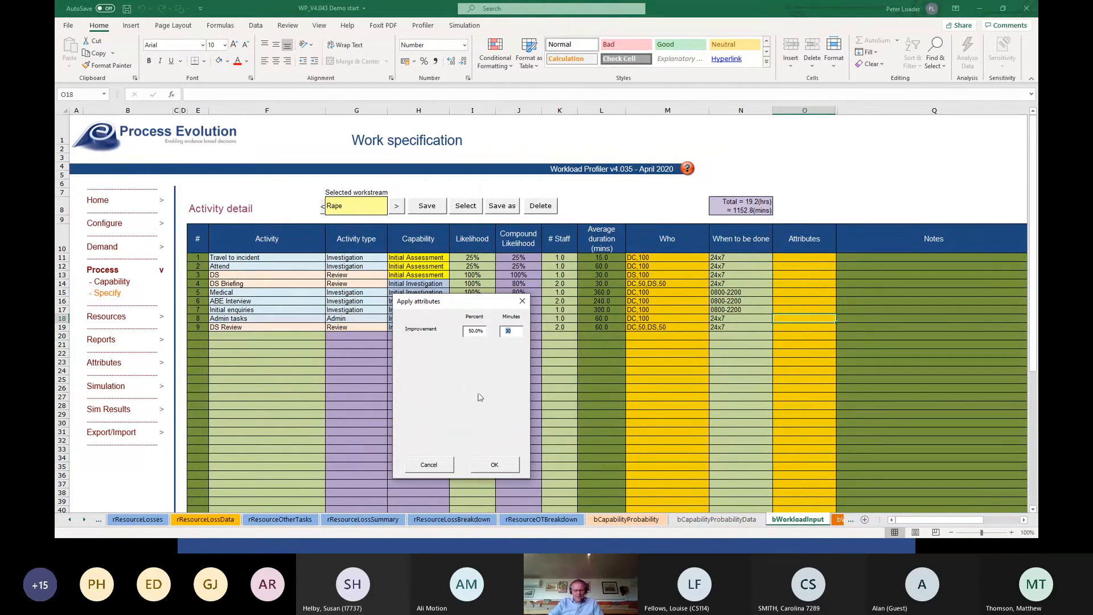
click(491, 468)
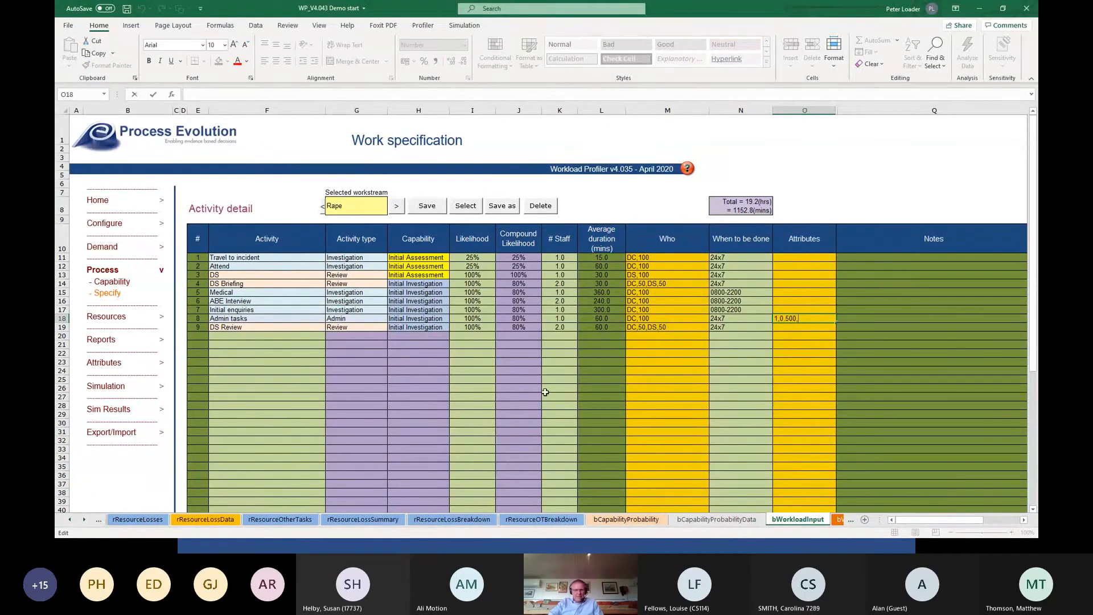
click(434, 210)
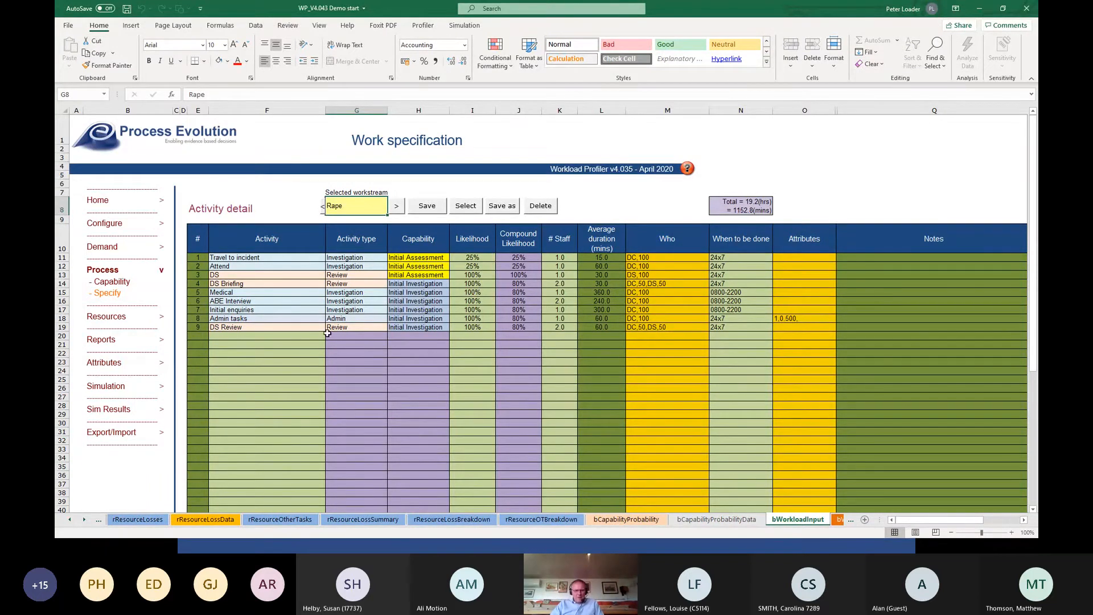
Keep the process step changes and view the Ws Hours report.
click(105, 341)
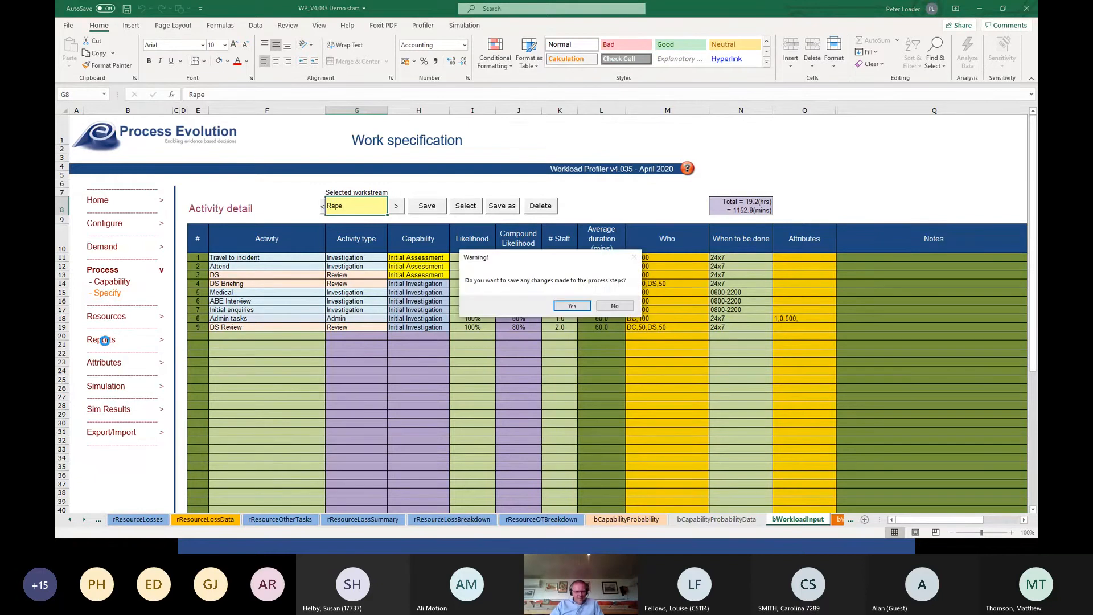
click(574, 306)
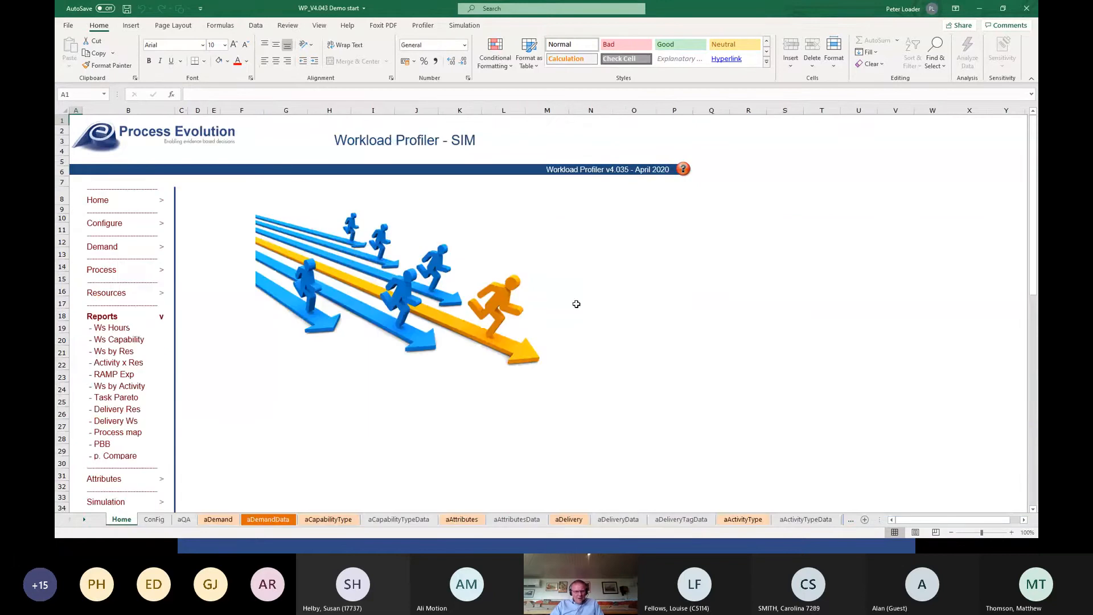
click(117, 331)
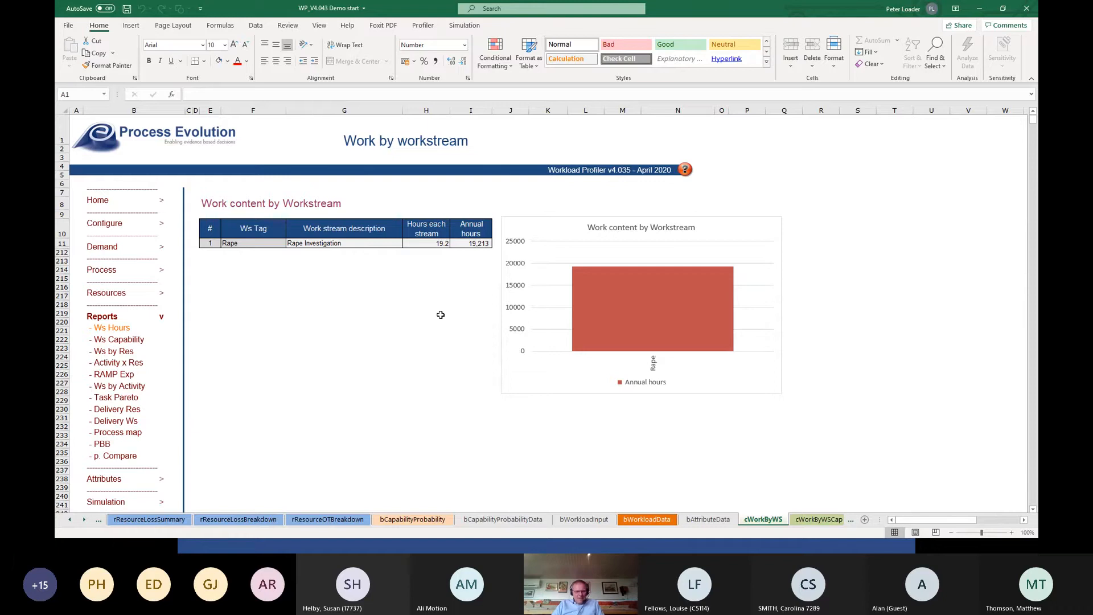
View the Ws Capability report with its measure set to Hours each workstream.
click(134, 340)
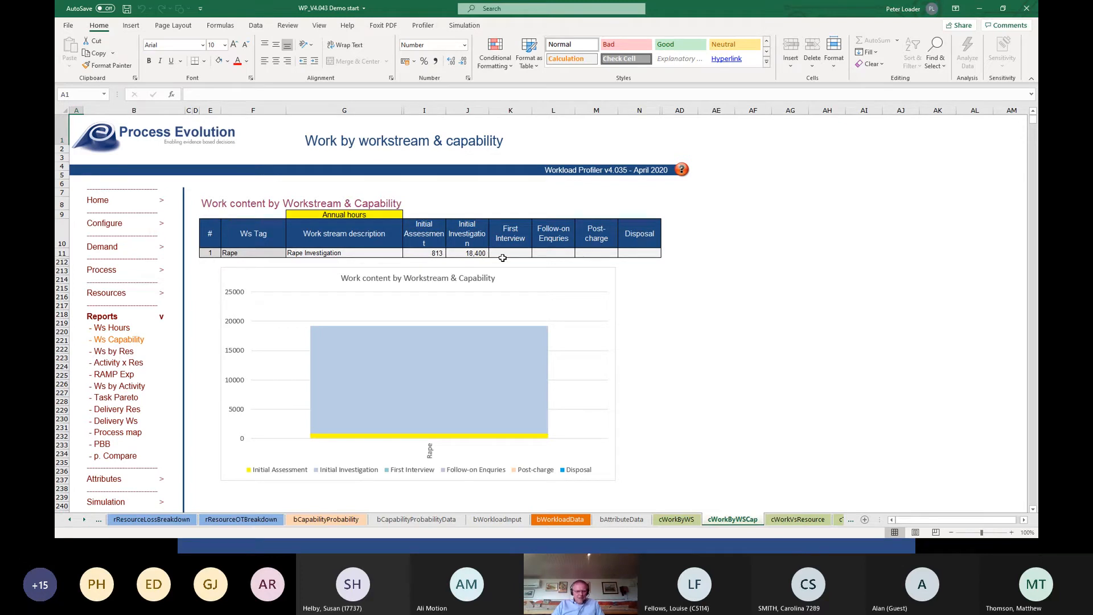
click(340, 217)
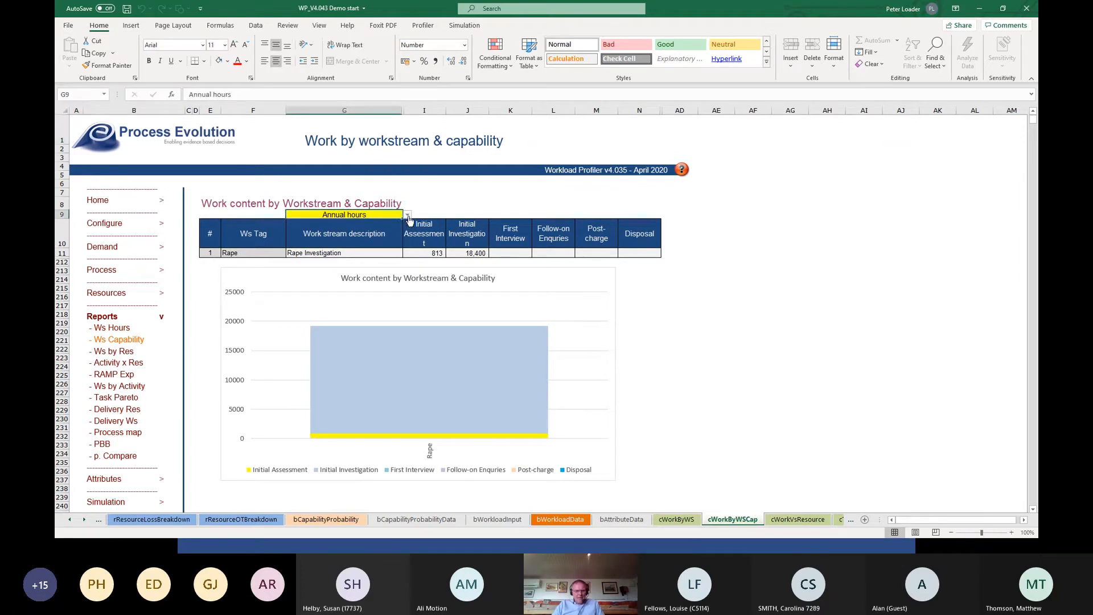
click(408, 215)
click(390, 222)
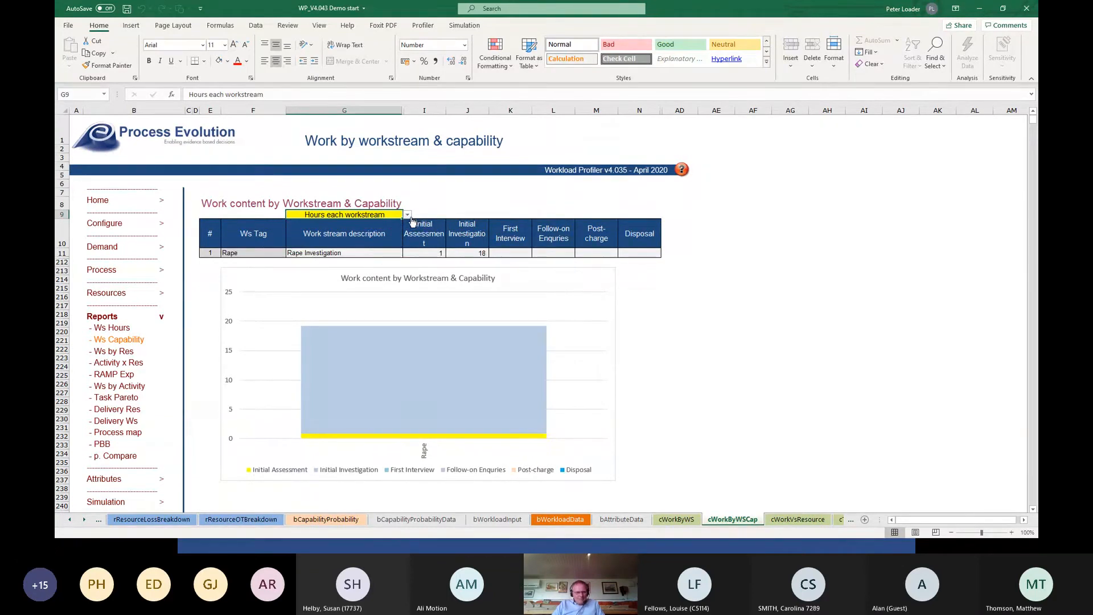
View the Ws by Res report and the Activity x Res report broken down by Activity.
click(115, 355)
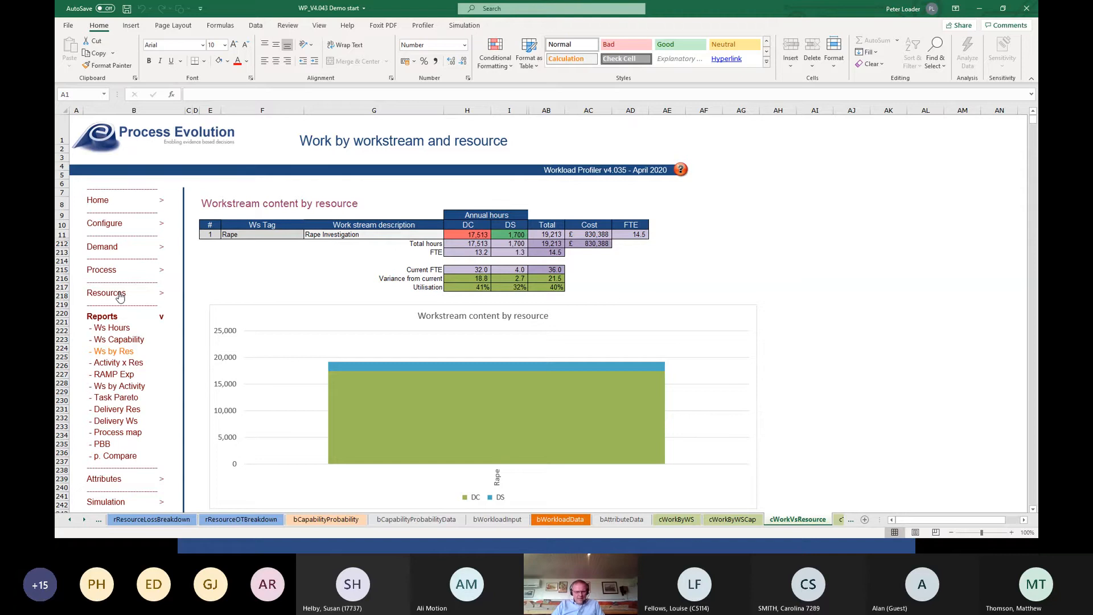
click(112, 362)
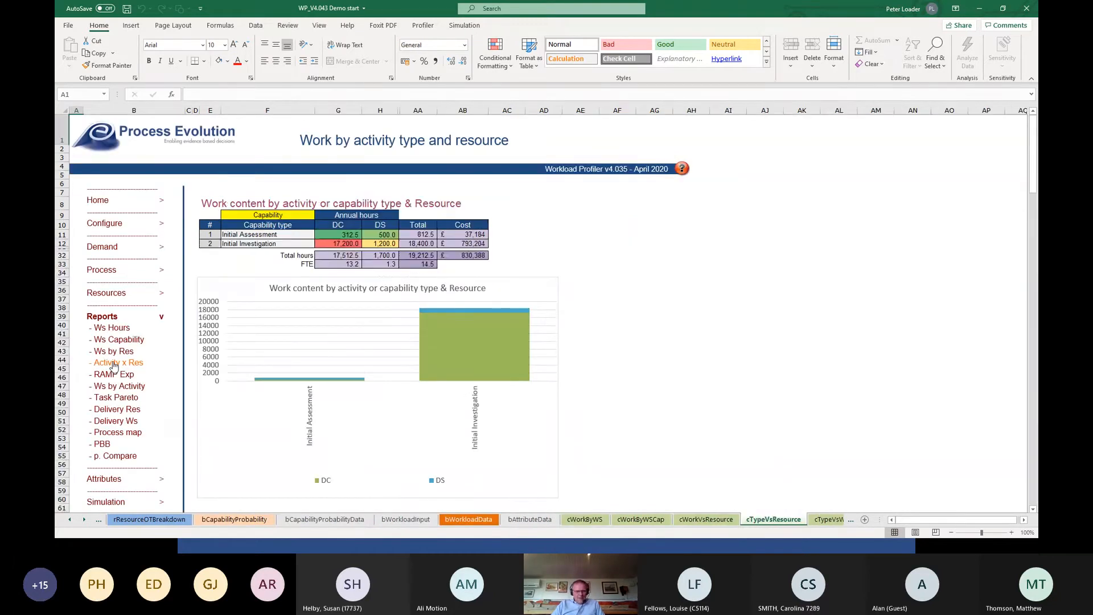
click(279, 217)
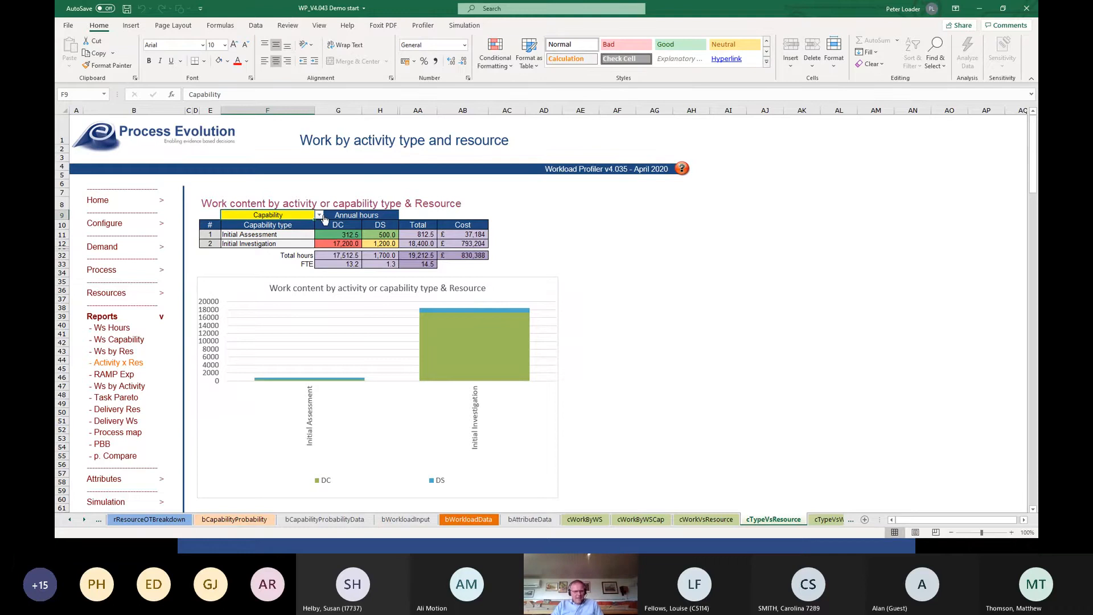
click(320, 215)
click(306, 226)
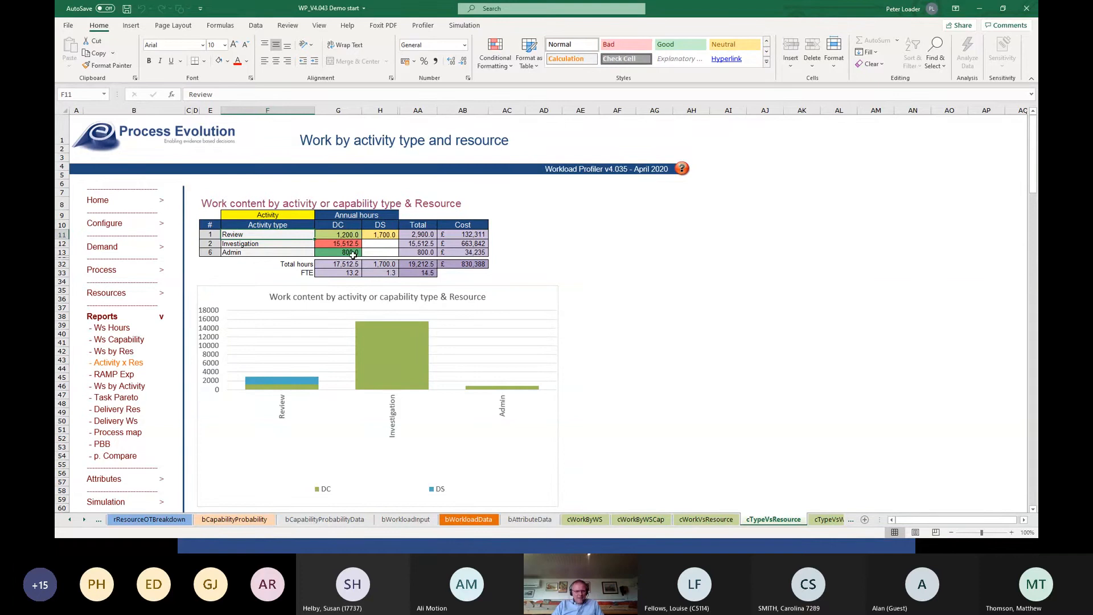
Switch the Activity x Res report back to Capability and view the RAMP Exp report.
click(309, 215)
click(320, 215)
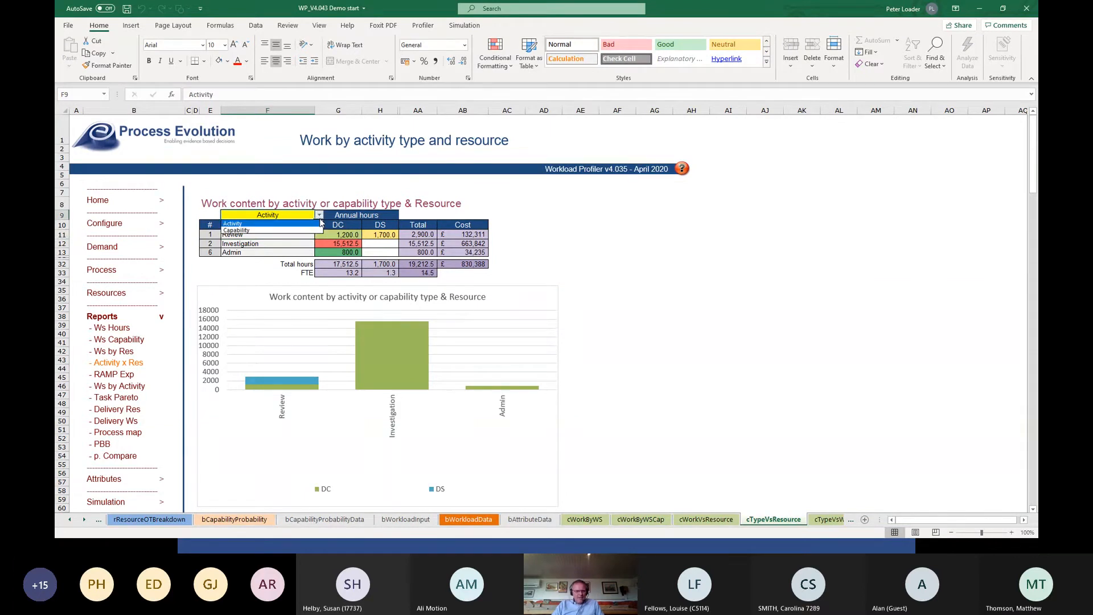
click(304, 229)
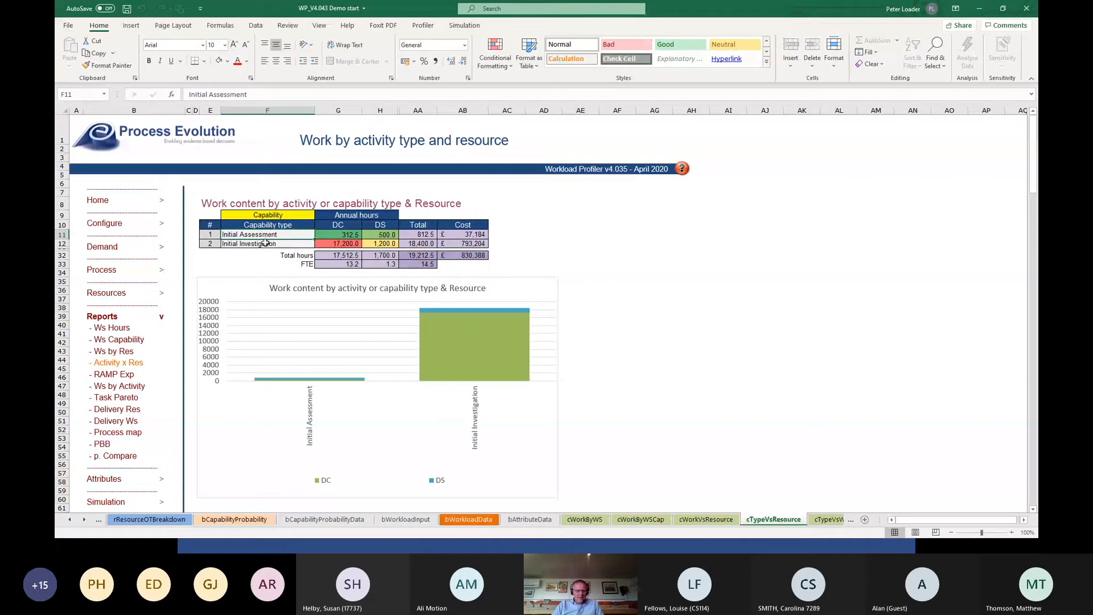
click(110, 376)
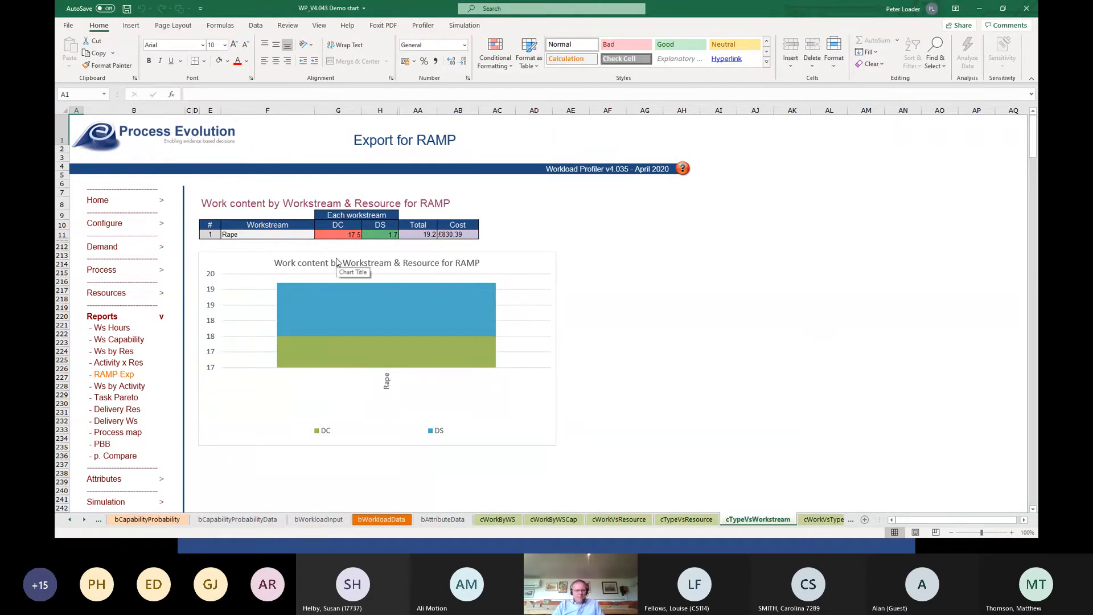
View the Ws by Activity report broken down by Activity.
click(125, 377)
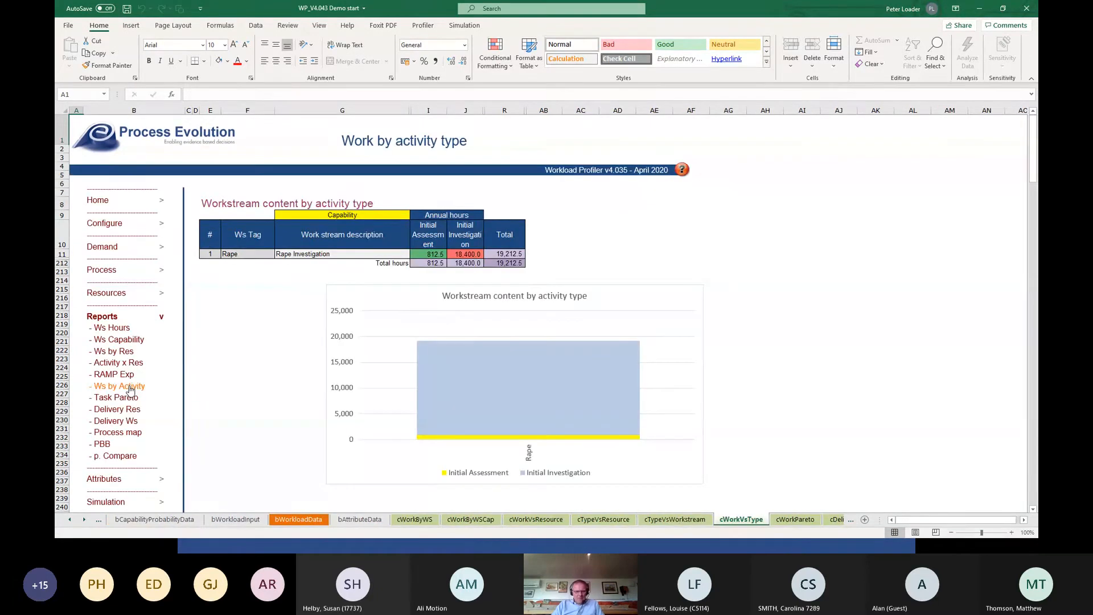
click(336, 218)
click(414, 215)
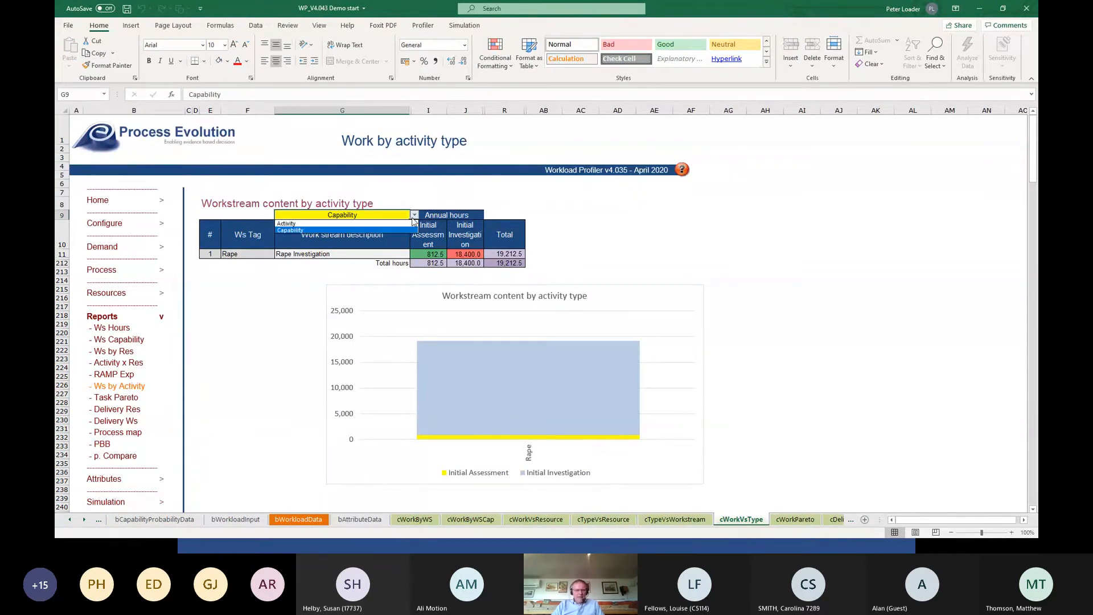
click(381, 224)
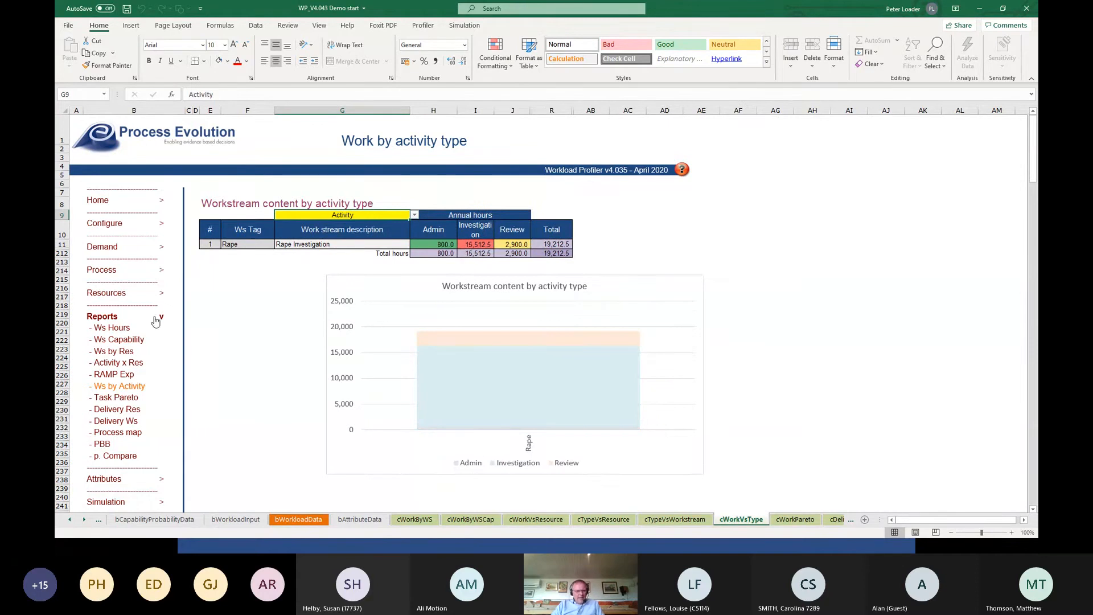
View the Delivery Res profile for the DC resource.
click(128, 411)
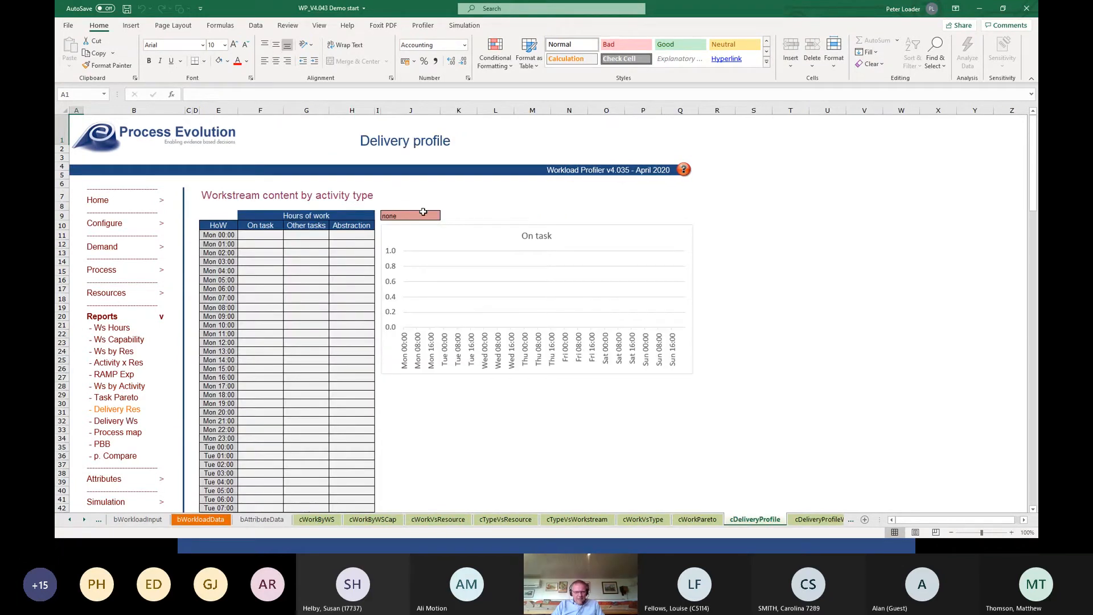
click(399, 216)
click(445, 216)
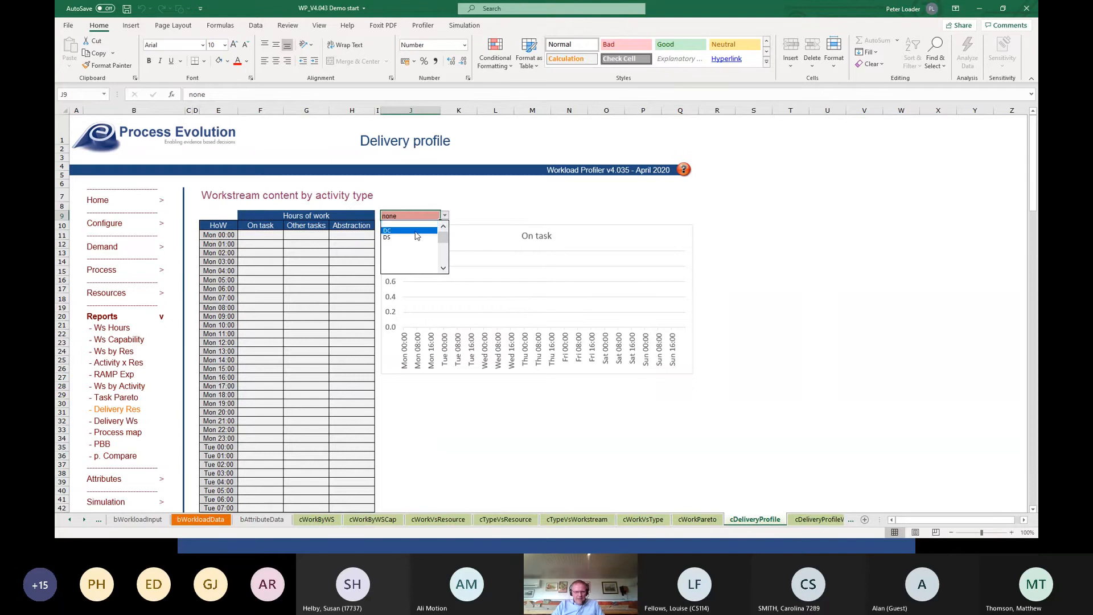
click(425, 230)
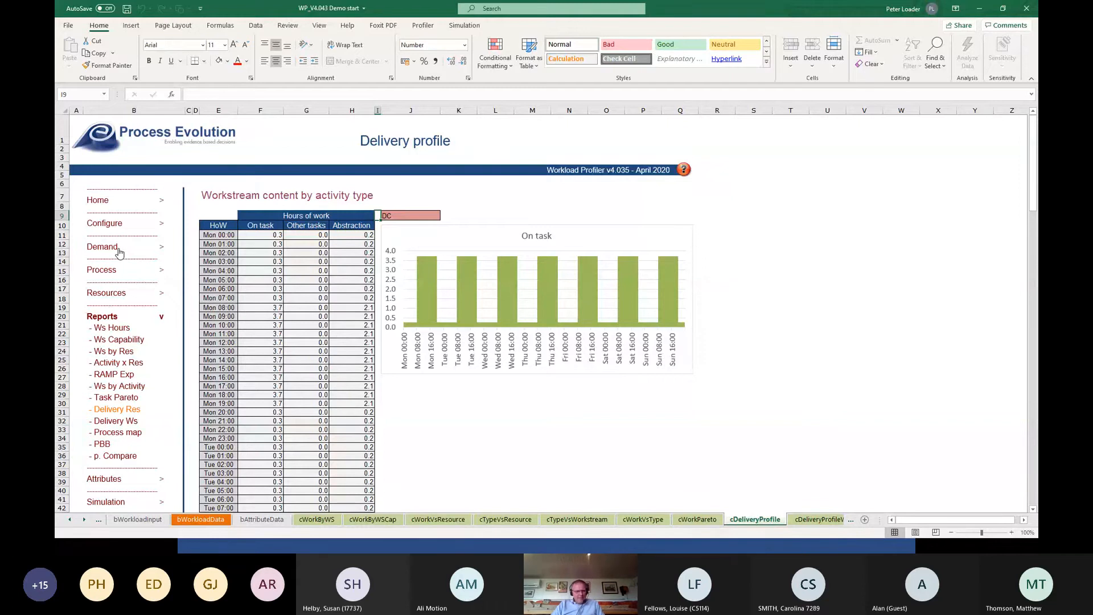
Open the Other tasks specification of the Resources section for the DC resource.
click(115, 271)
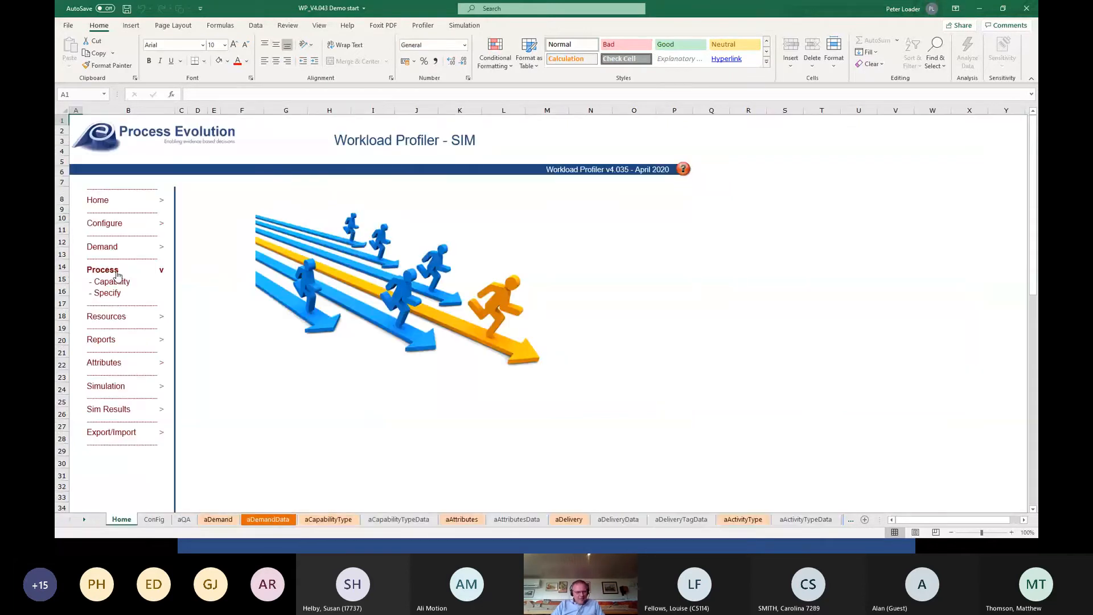
click(105, 318)
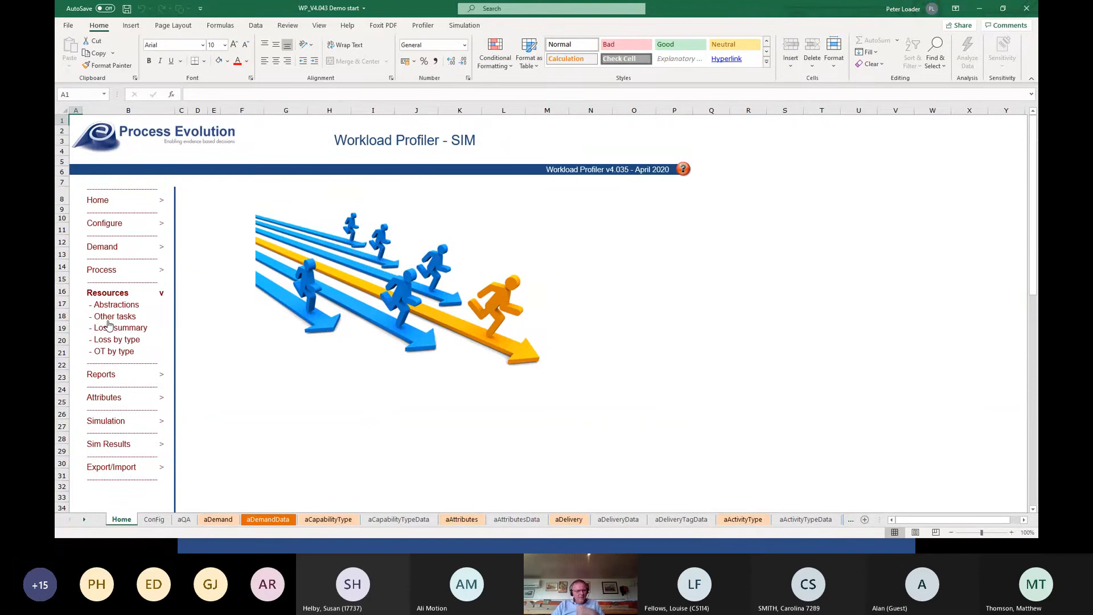
click(110, 318)
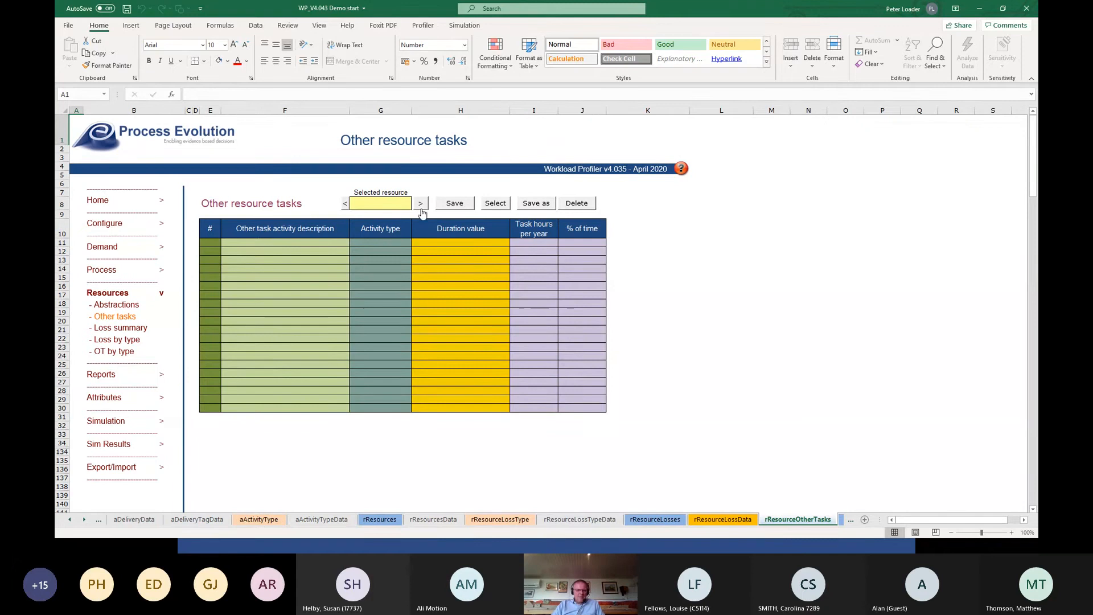
click(421, 209)
Add an other task for the DC resource described as "Support other departments" with the activity type Support.
click(295, 247)
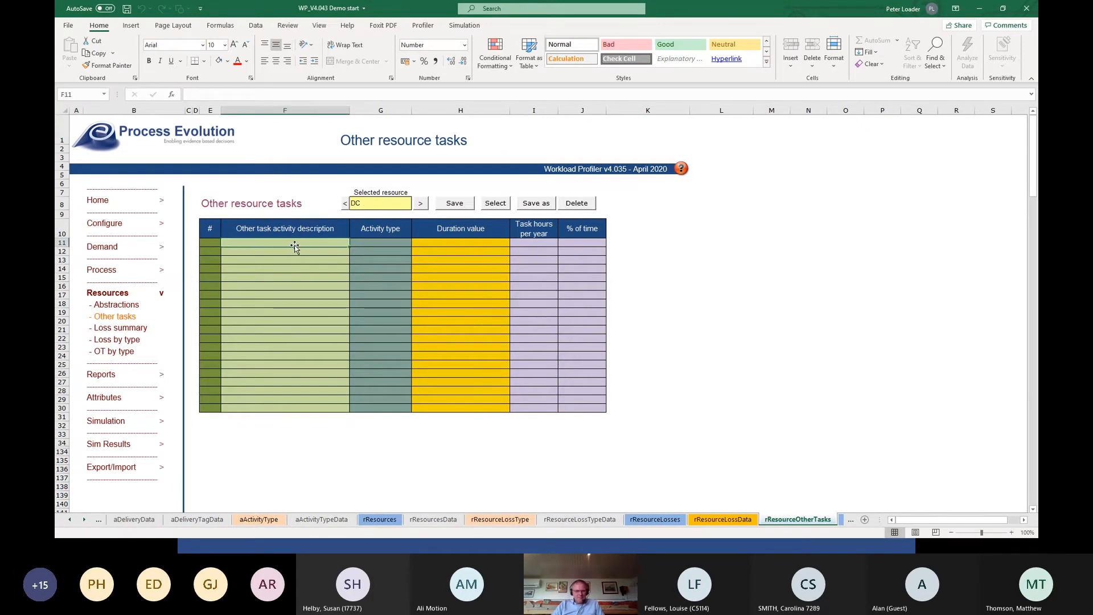
text(Support)
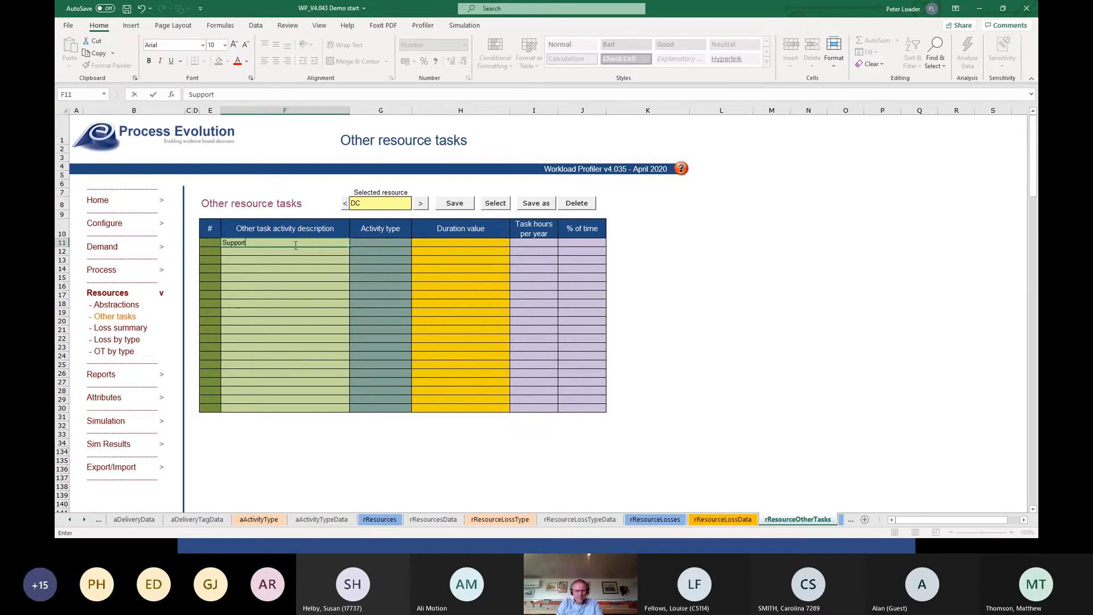
text( other departments)
key(Tab)
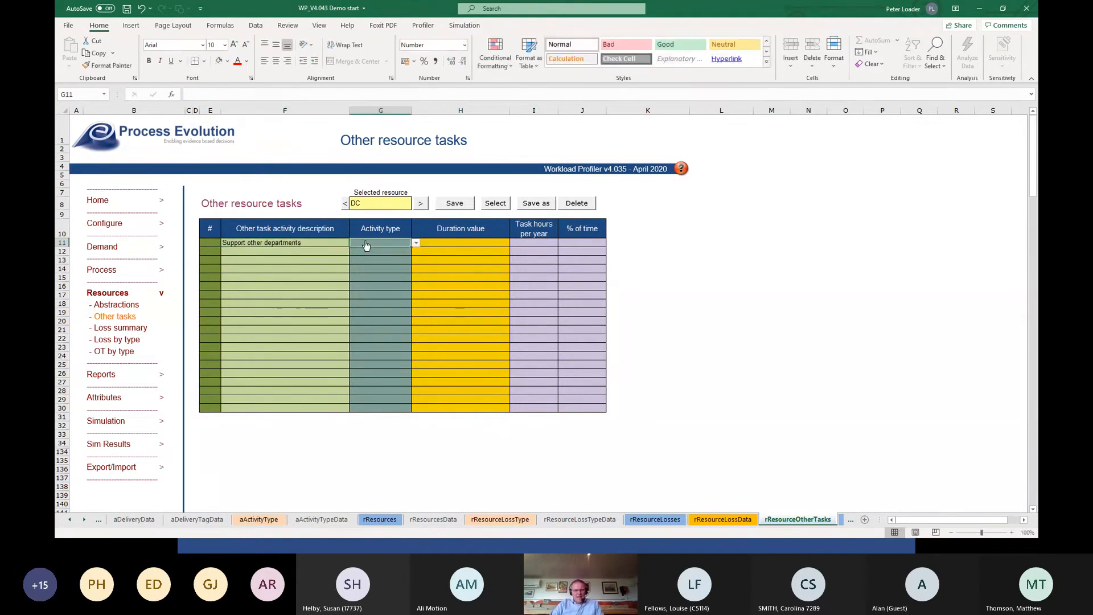
click(417, 245)
drag(416, 279, 416, 270)
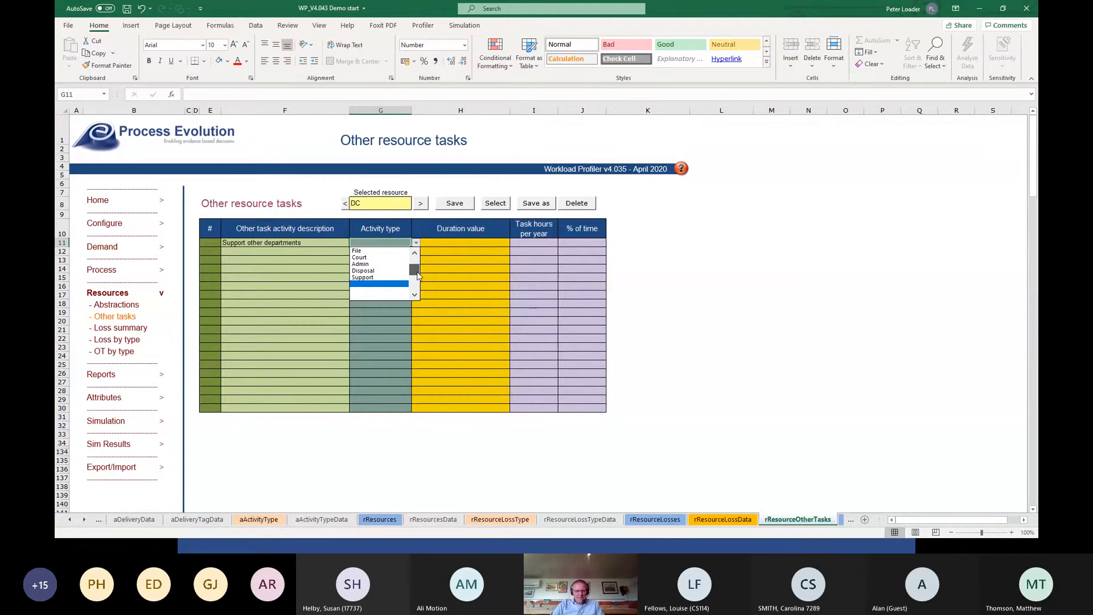
click(401, 278)
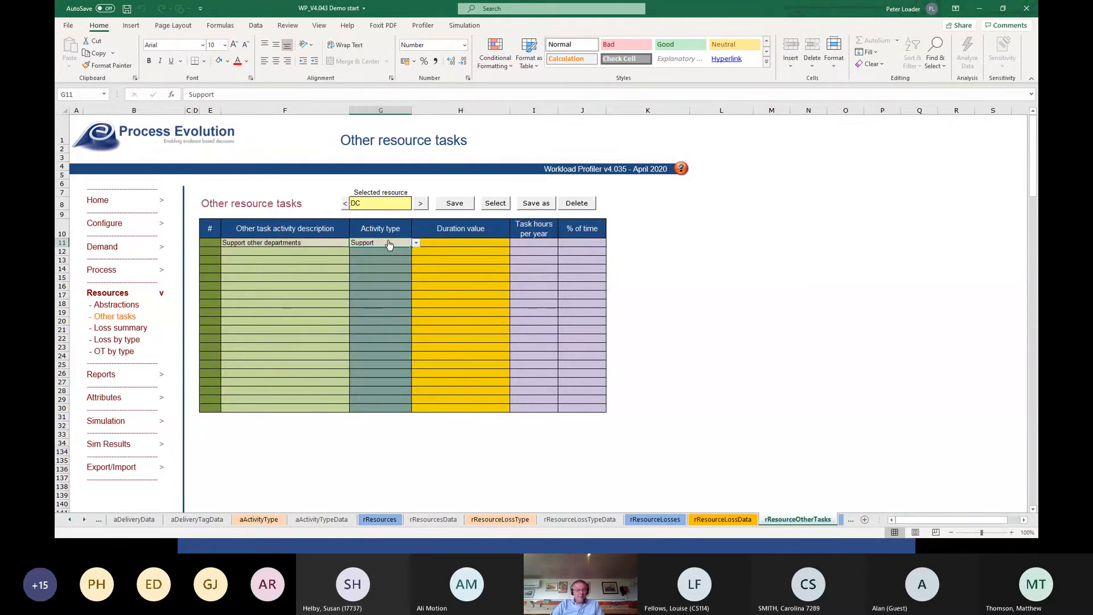
Set the support task's duration to a loss of 30 minutes per shift with an 8-hour average shift length, and save DC's tasks.
click(450, 244)
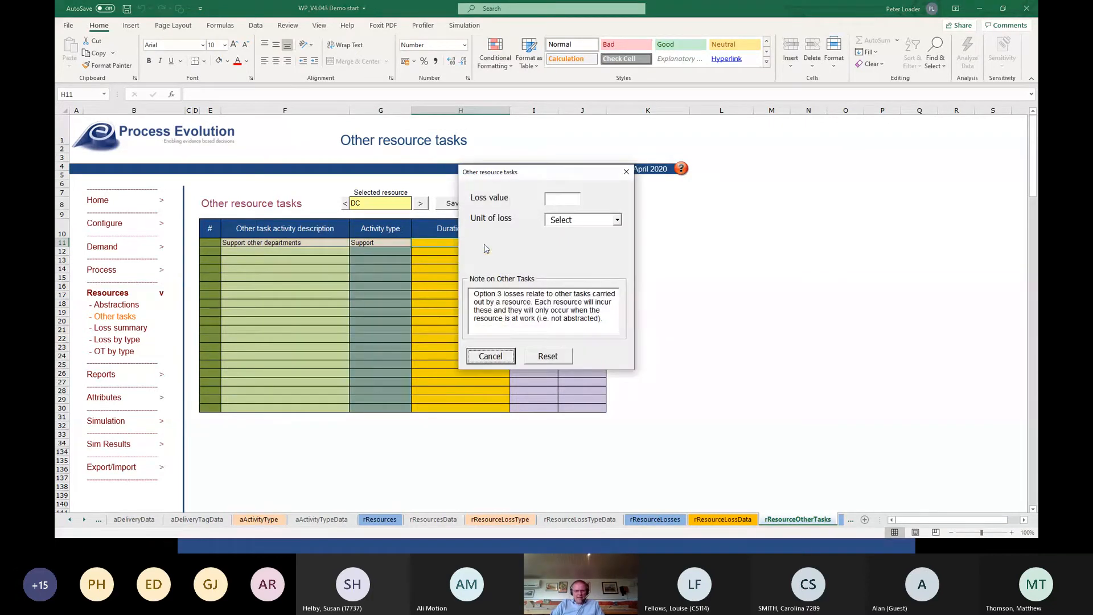
click(555, 199)
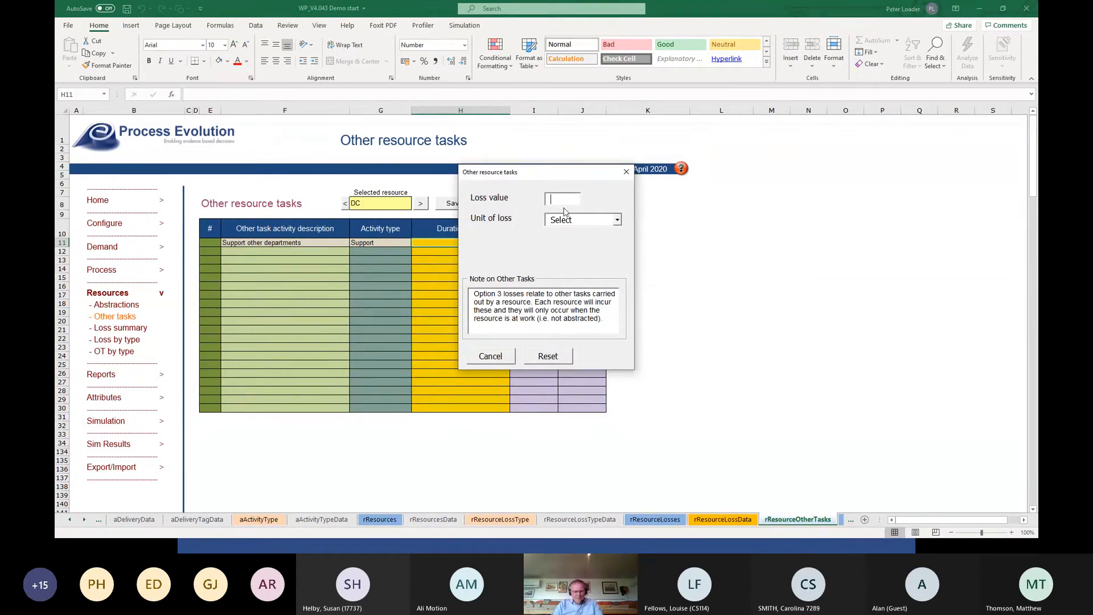
text(30)
key(Tab)
key(Tab)
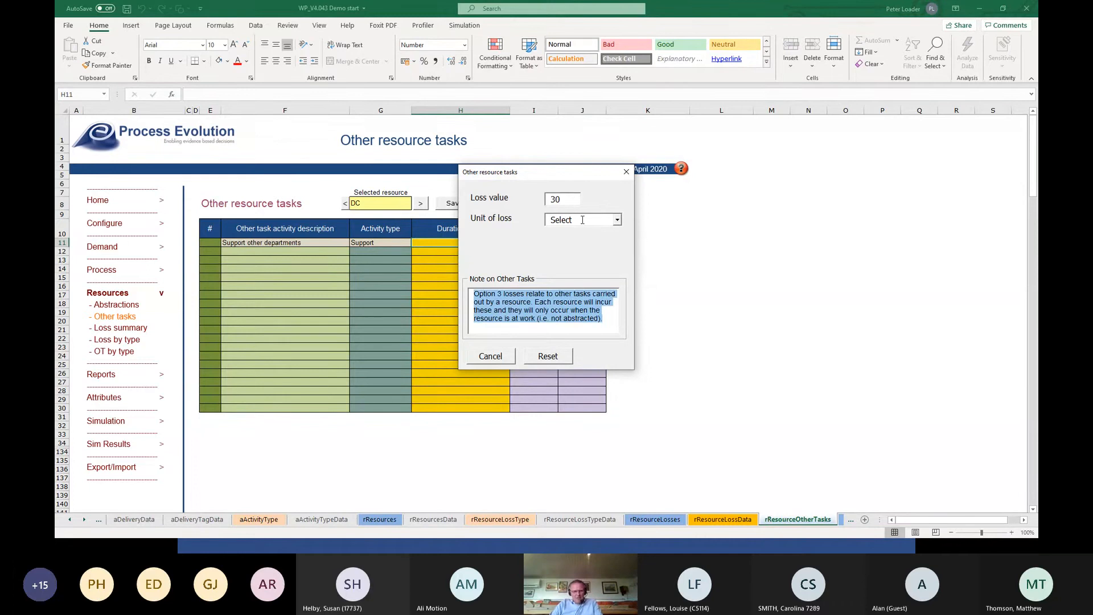
click(617, 220)
click(586, 229)
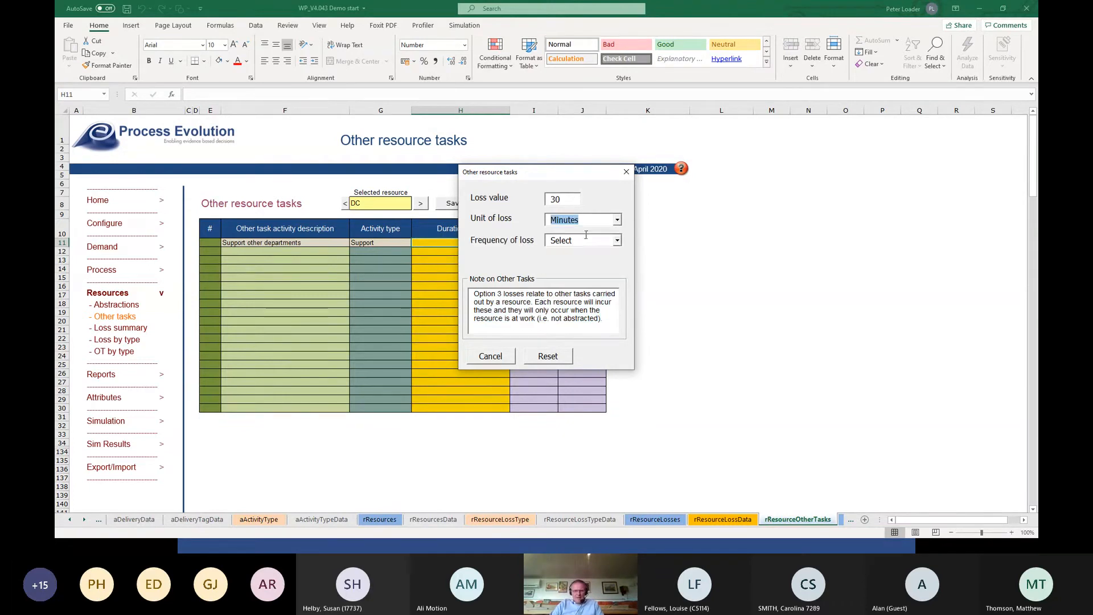
click(601, 257)
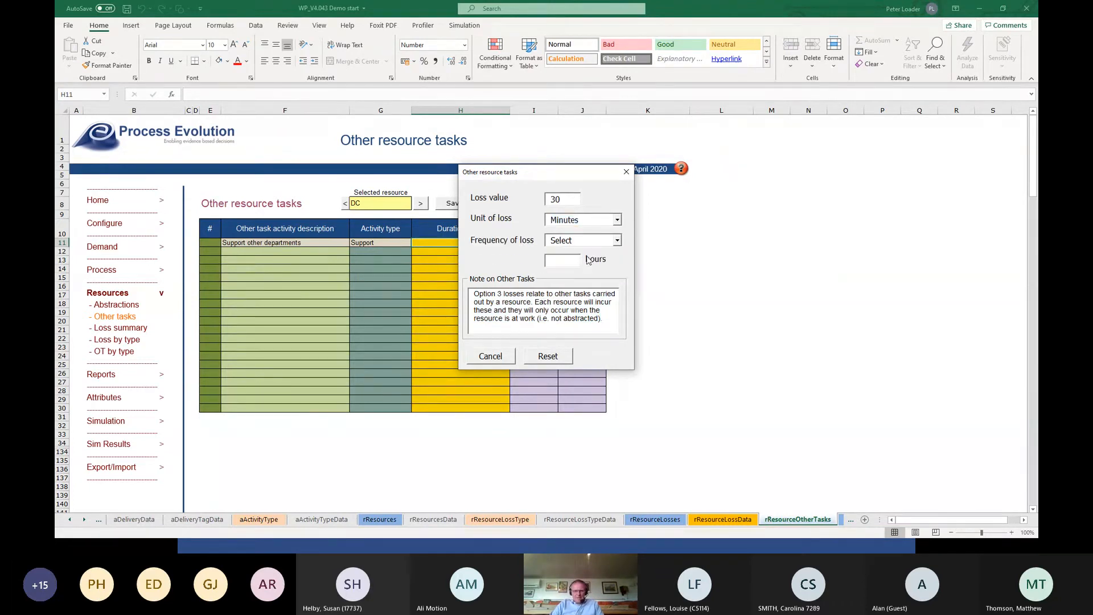
click(570, 263)
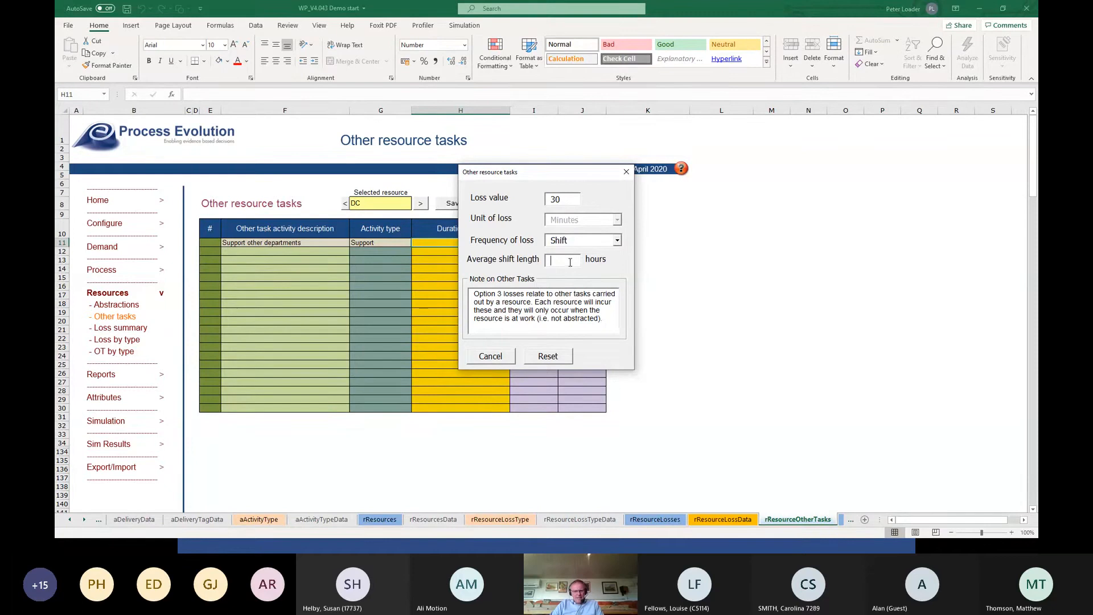
text(8)
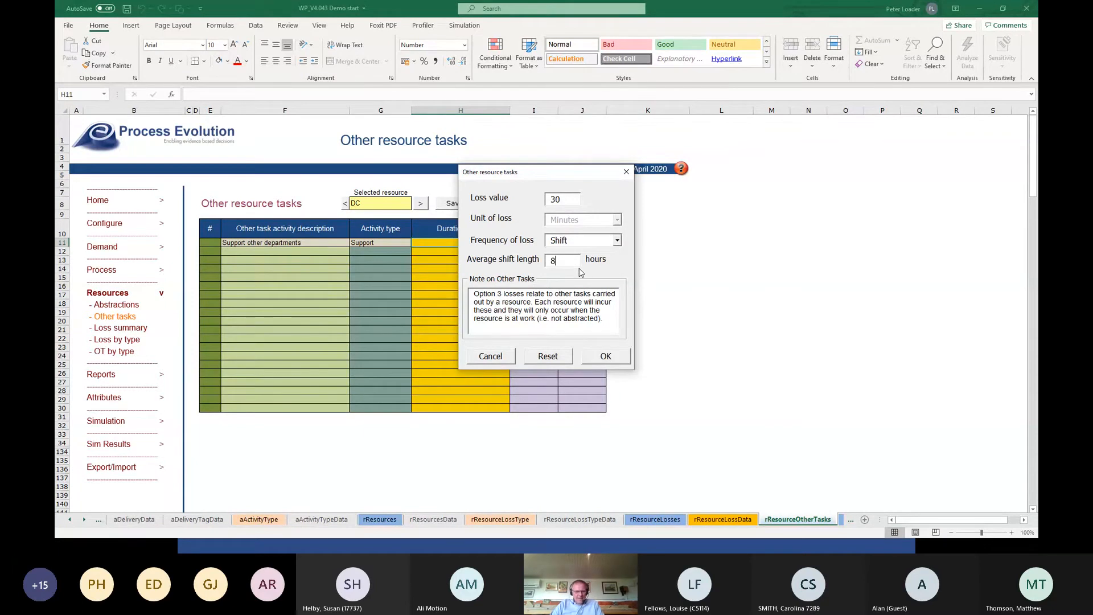
key(Tab)
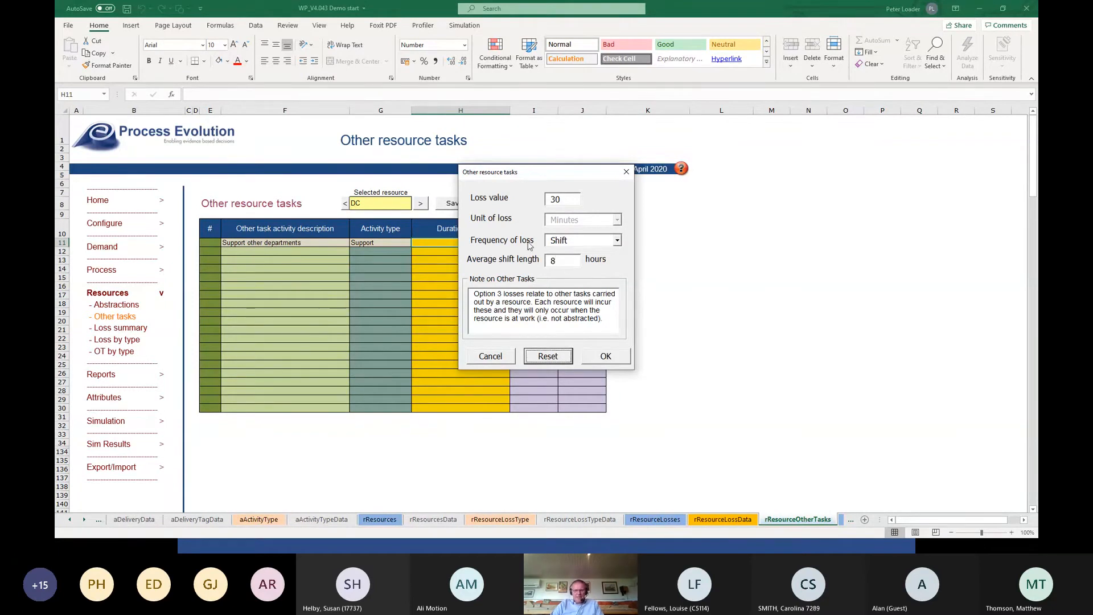
click(600, 359)
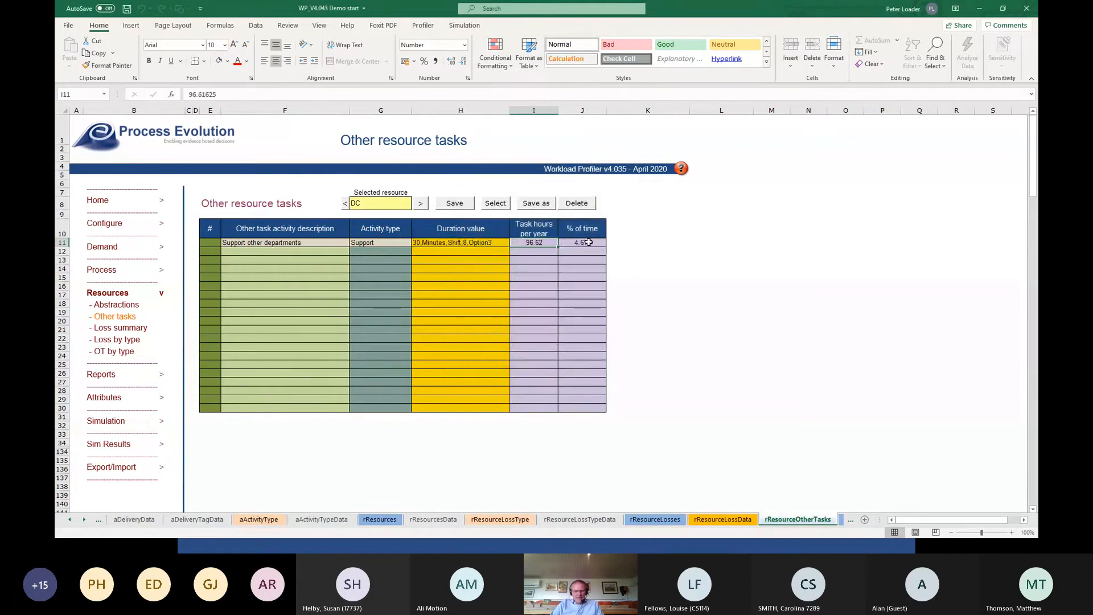
click(456, 204)
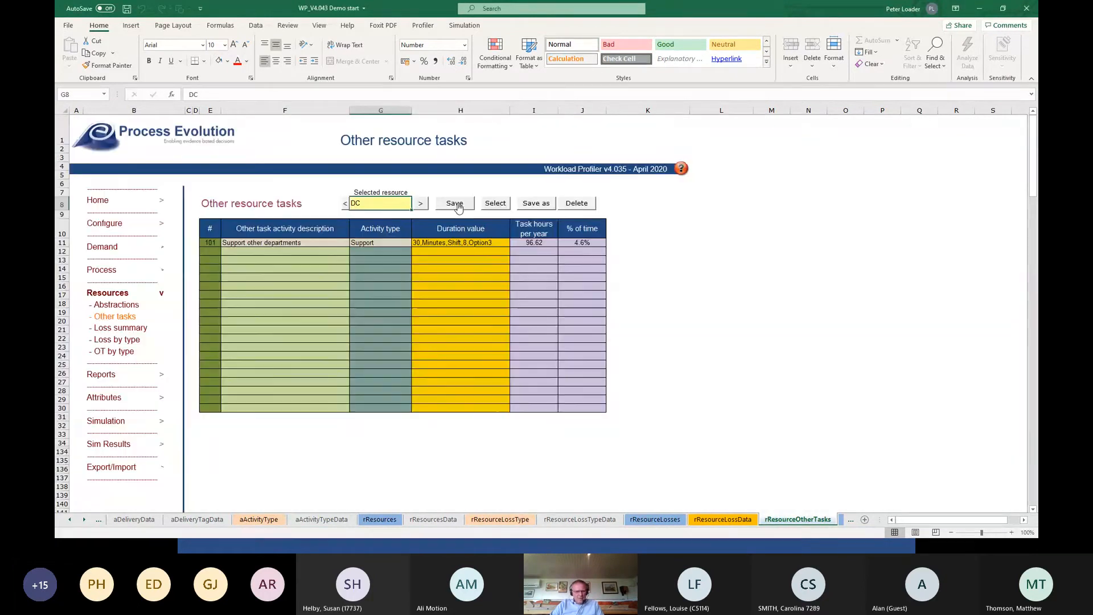
View the Ws by Res report to check how the support task affects the DC resource's FTE.
click(110, 374)
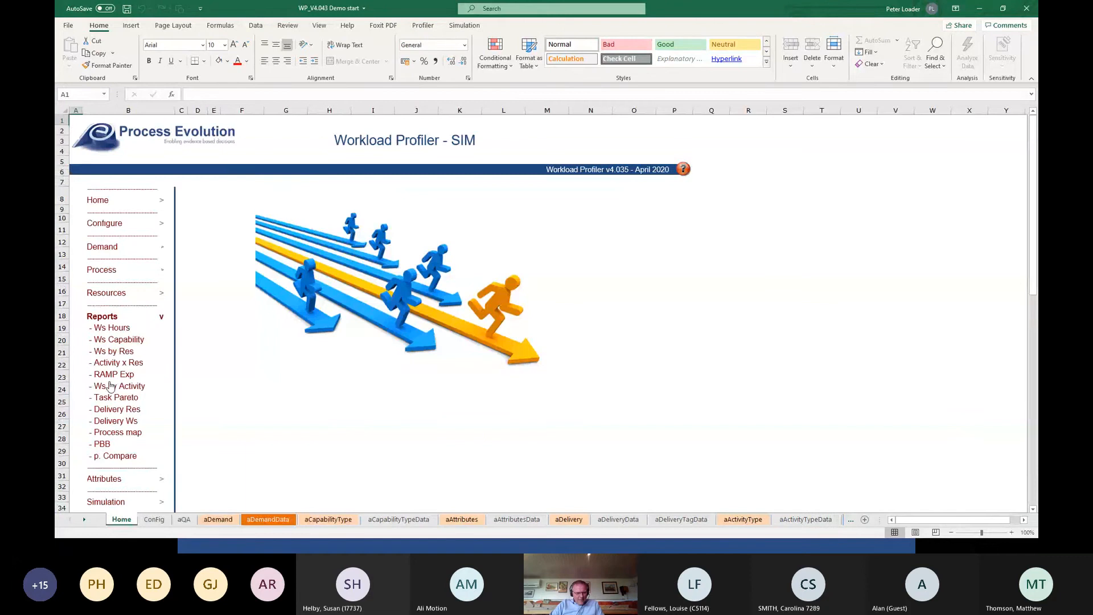
click(115, 353)
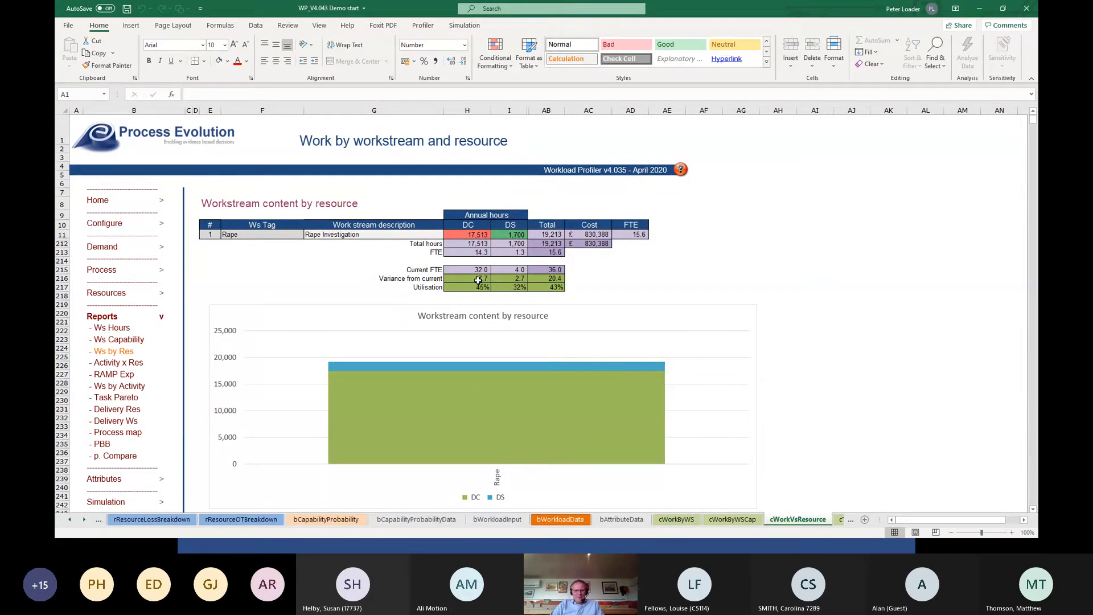
Reopen the DC resource's other tasks, set the support task's loss value to 0, and save the change.
click(107, 293)
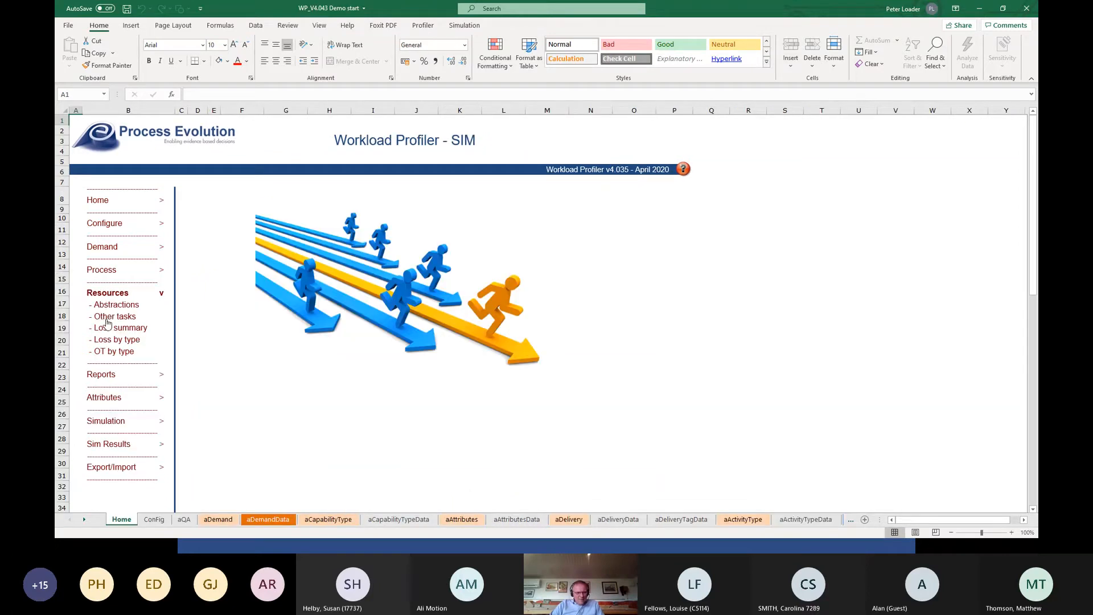
click(112, 316)
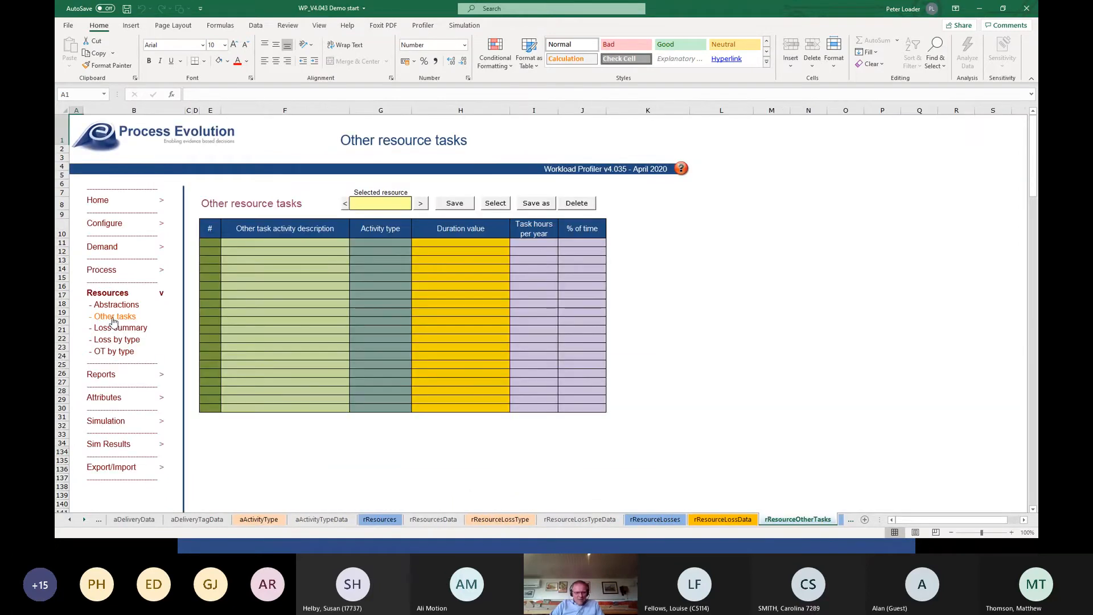
click(421, 204)
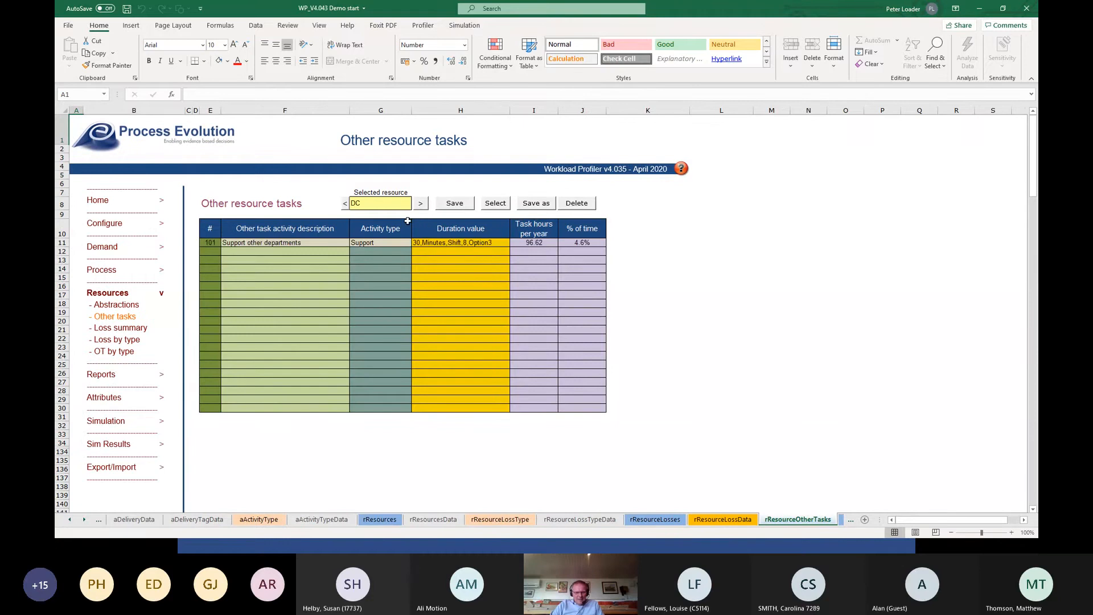
click(436, 242)
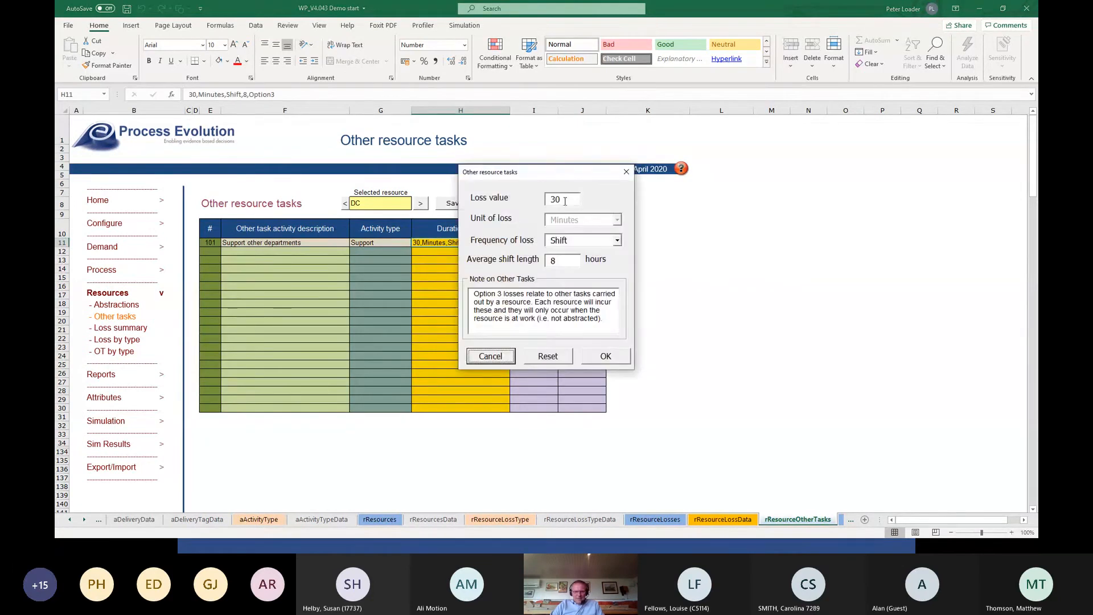
double_click(565, 201)
text(0)
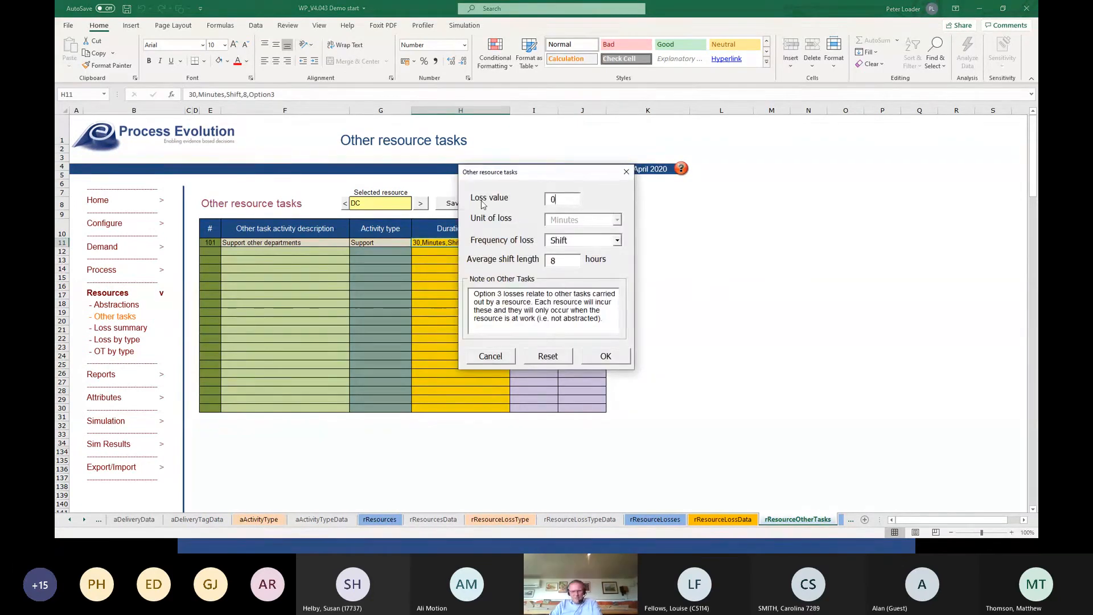
click(606, 357)
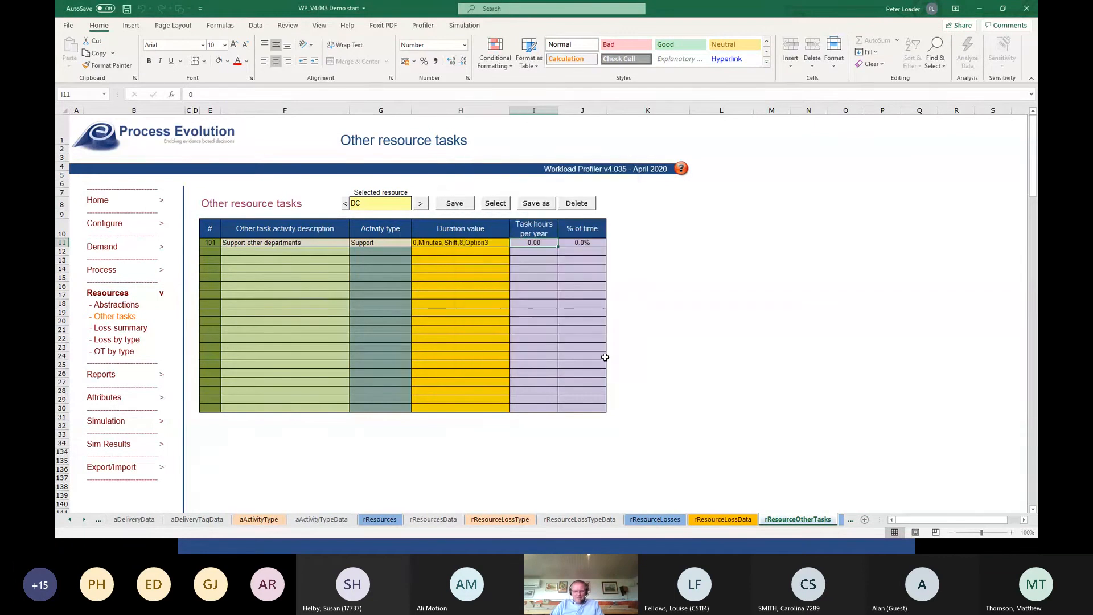
click(463, 205)
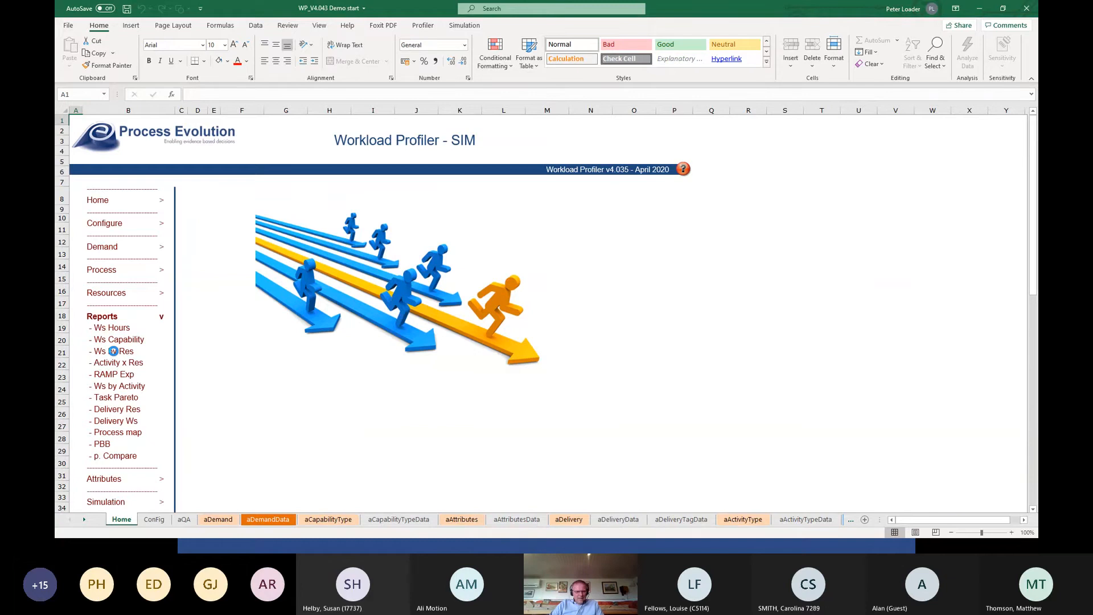
View the Ws by Res report again for comparison and return to the model's Home page.
click(113, 351)
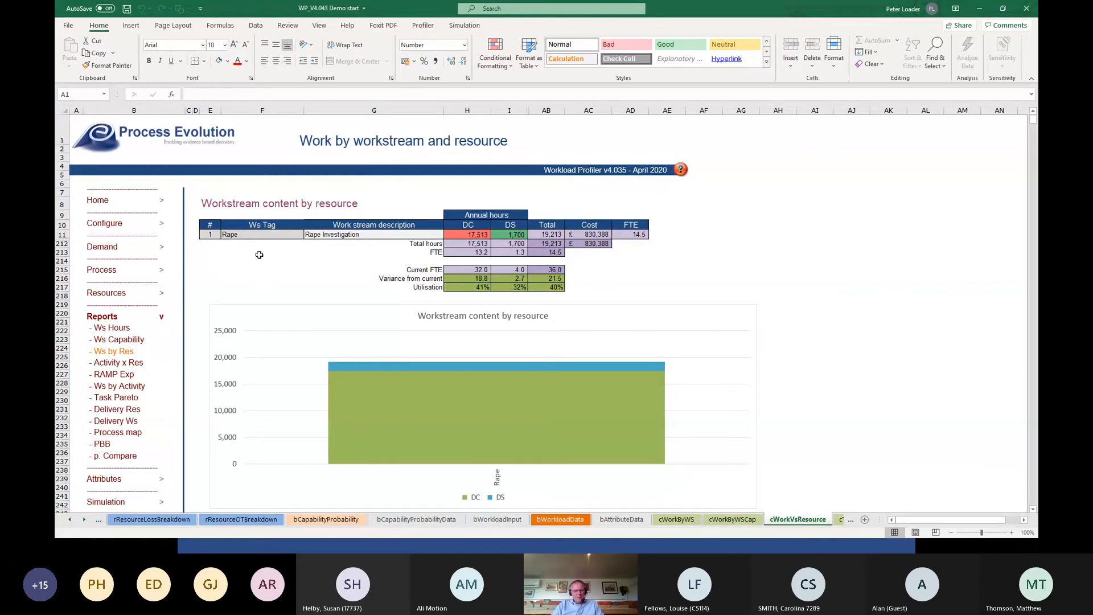
click(104, 201)
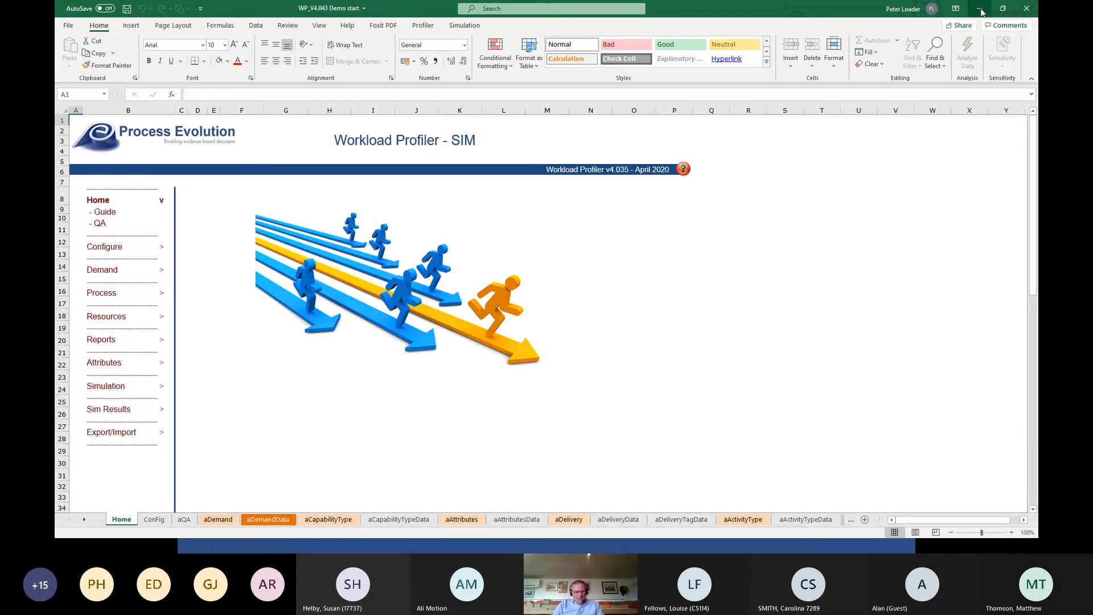
Switch to the presentation slideshow and advance from the Demonstration slide to the Summary slide.
key(alt+Tab)
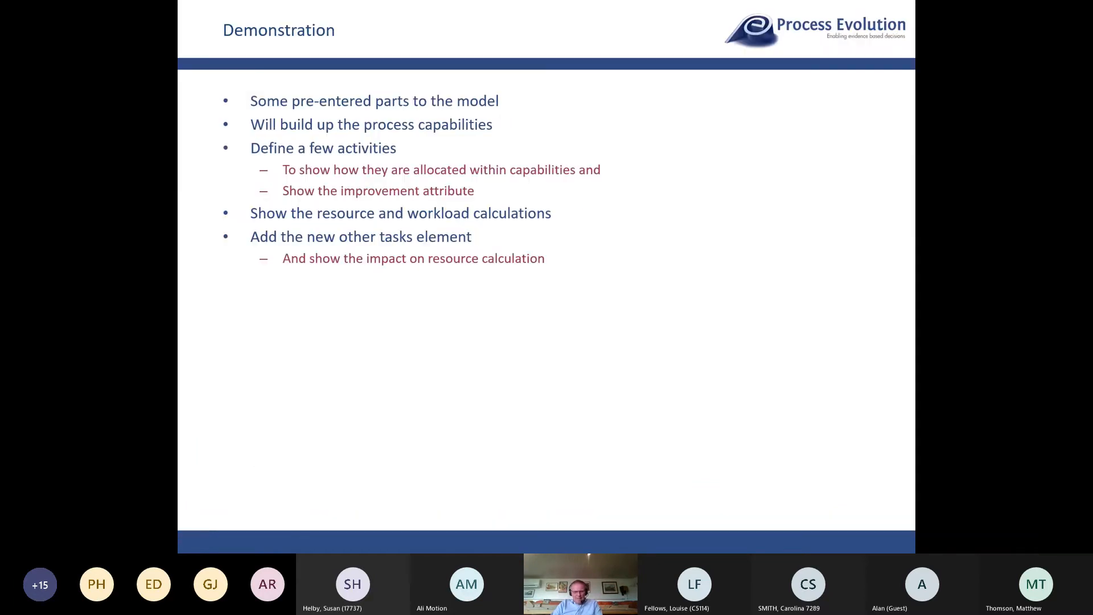
key(Right)
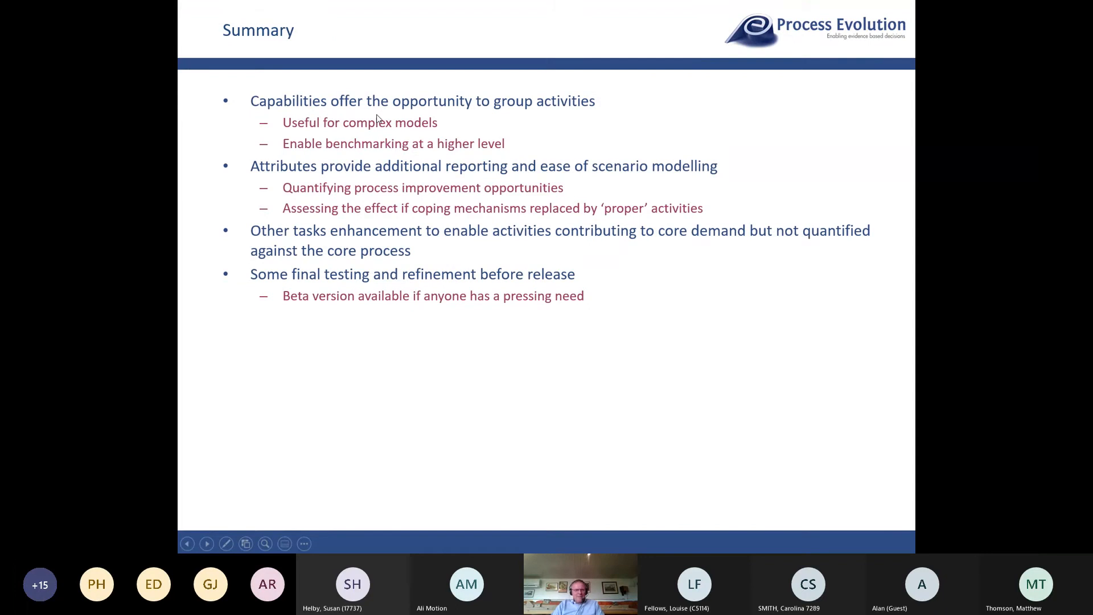